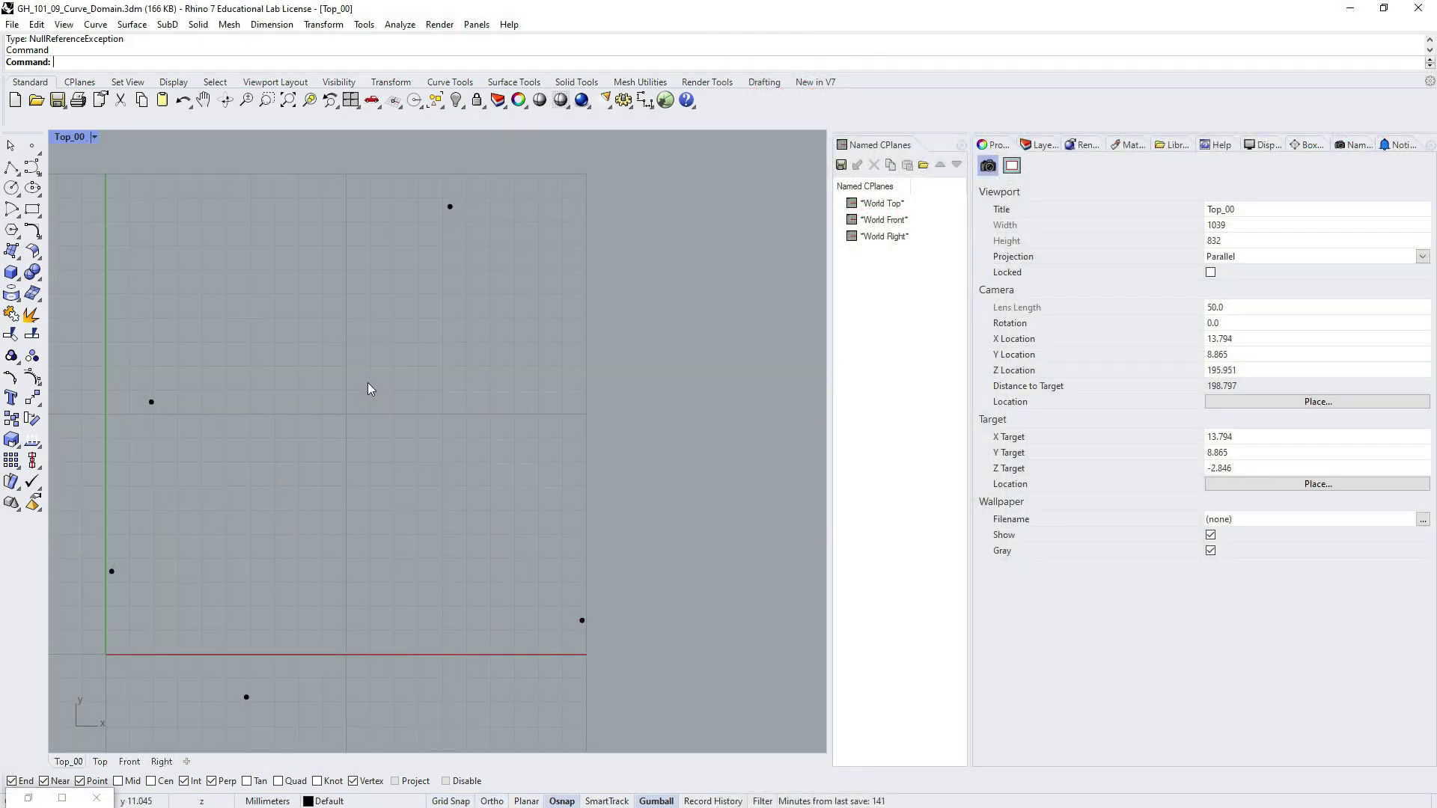
Bring up the Curve flyout from the left toolbar
click(39, 176)
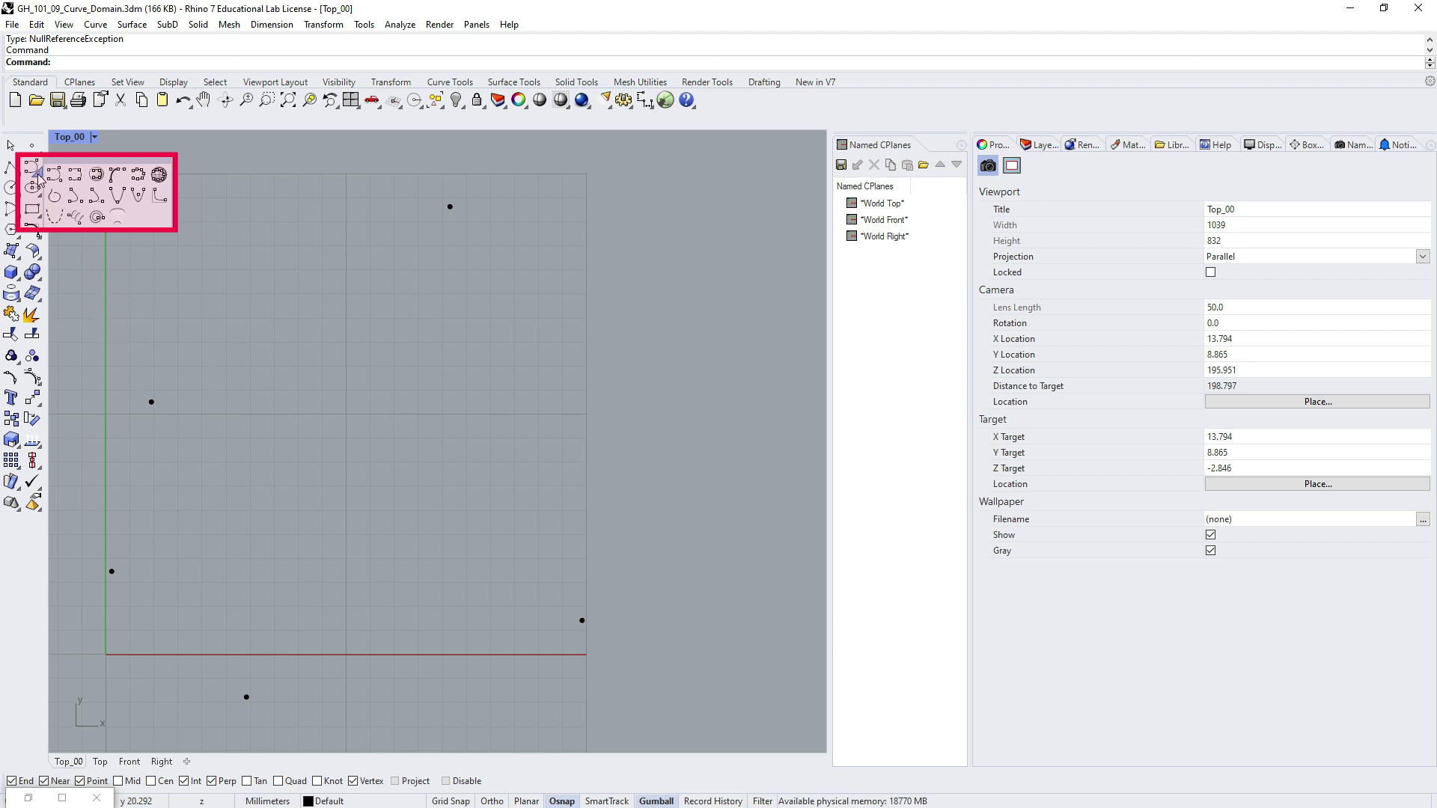
Draw a control-point curve snapped through the five dots, lower-left to right, and finish it
click(55, 174)
click(111, 570)
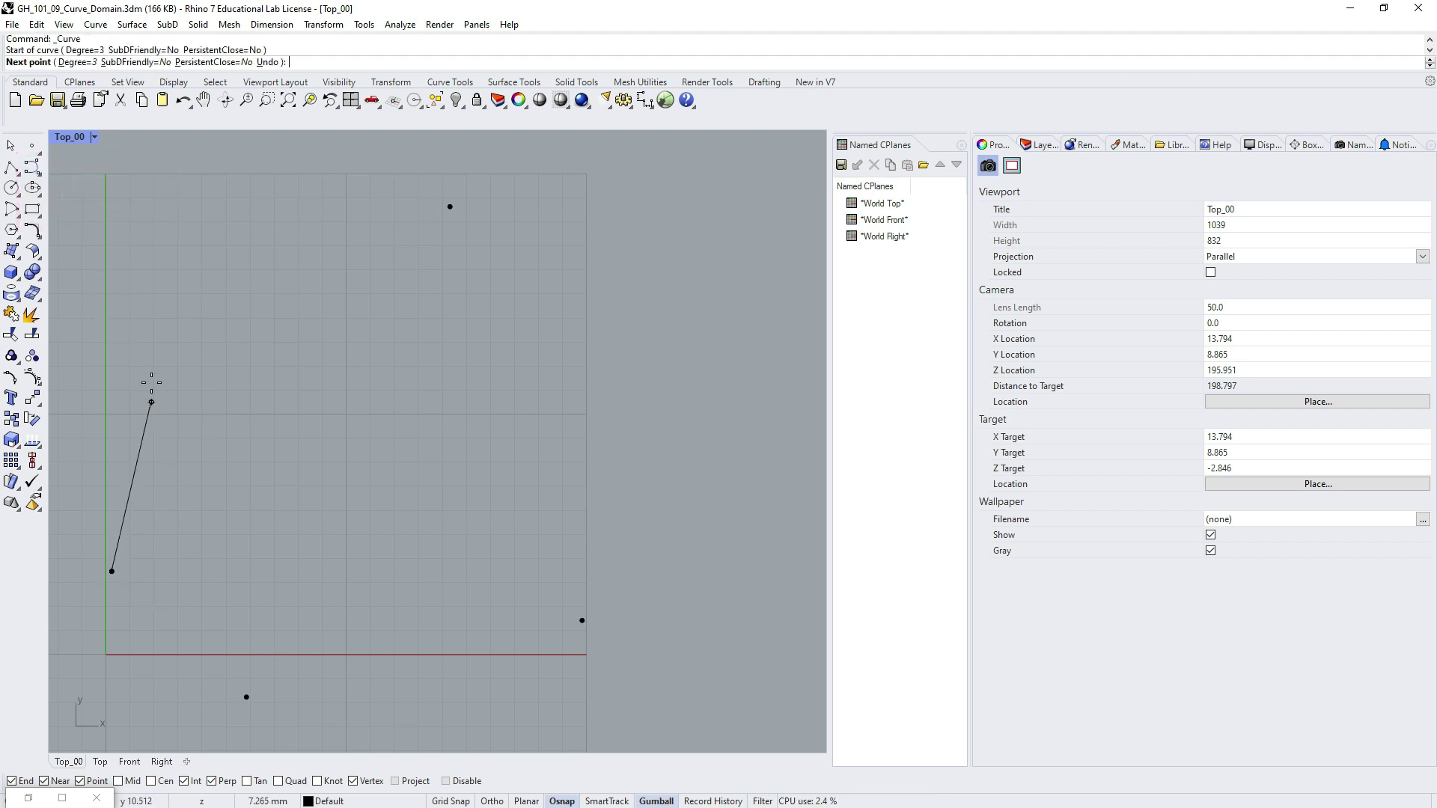
click(152, 400)
click(247, 696)
click(451, 207)
click(582, 620)
key(Return)
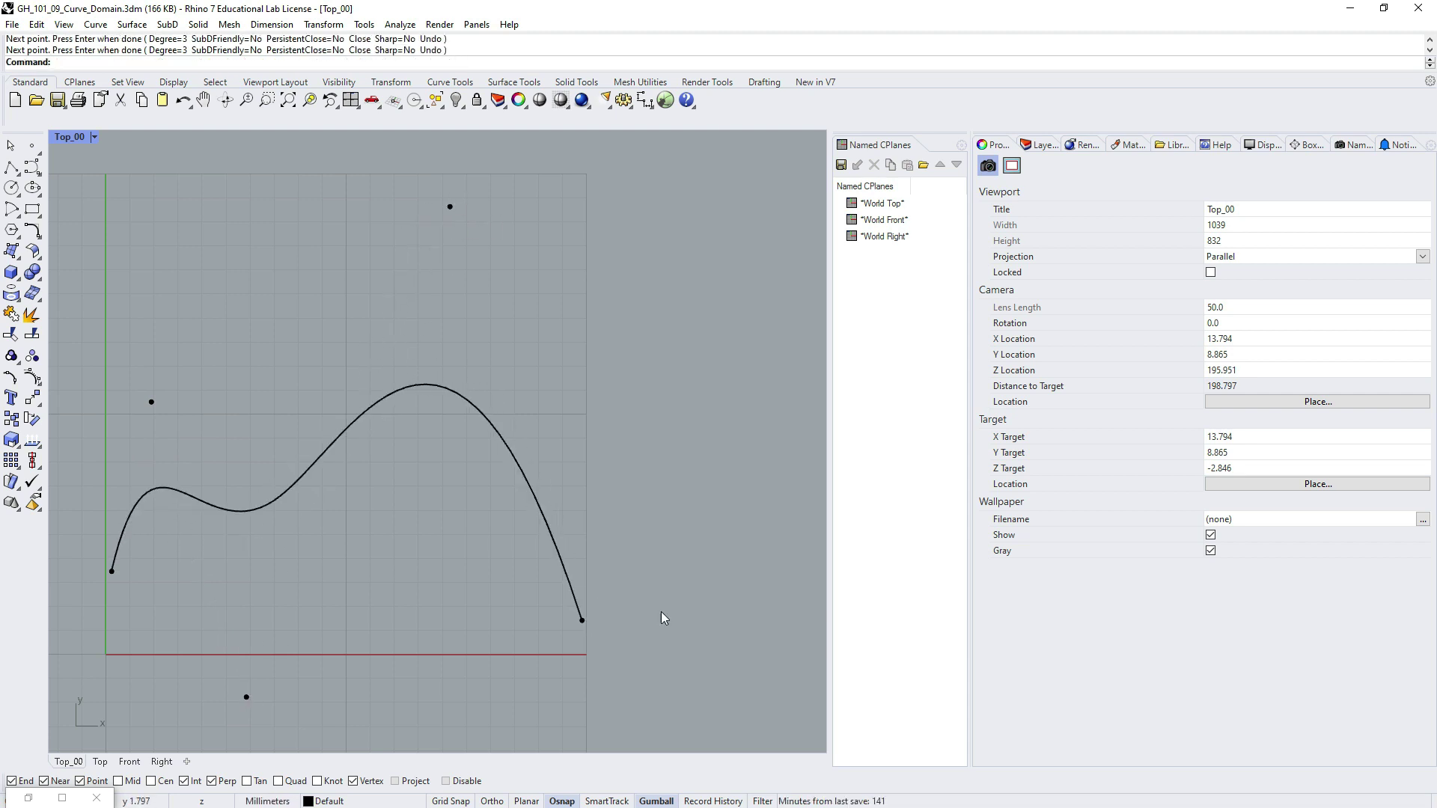
Show the curve's control points and drag the second, top and right-end points to reshape it
click(238, 511)
key(F10)
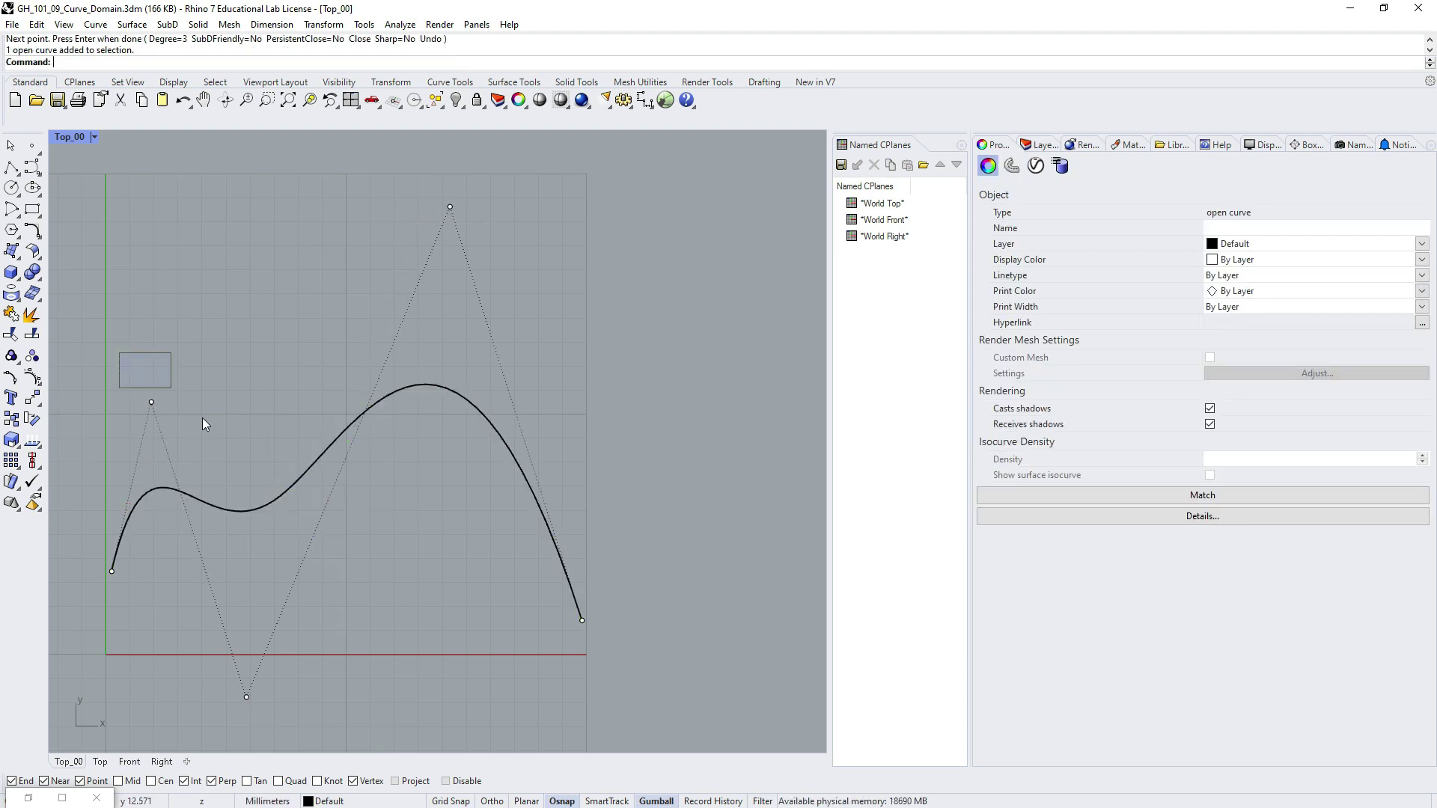
click(151, 400)
drag(152, 401, 151, 376)
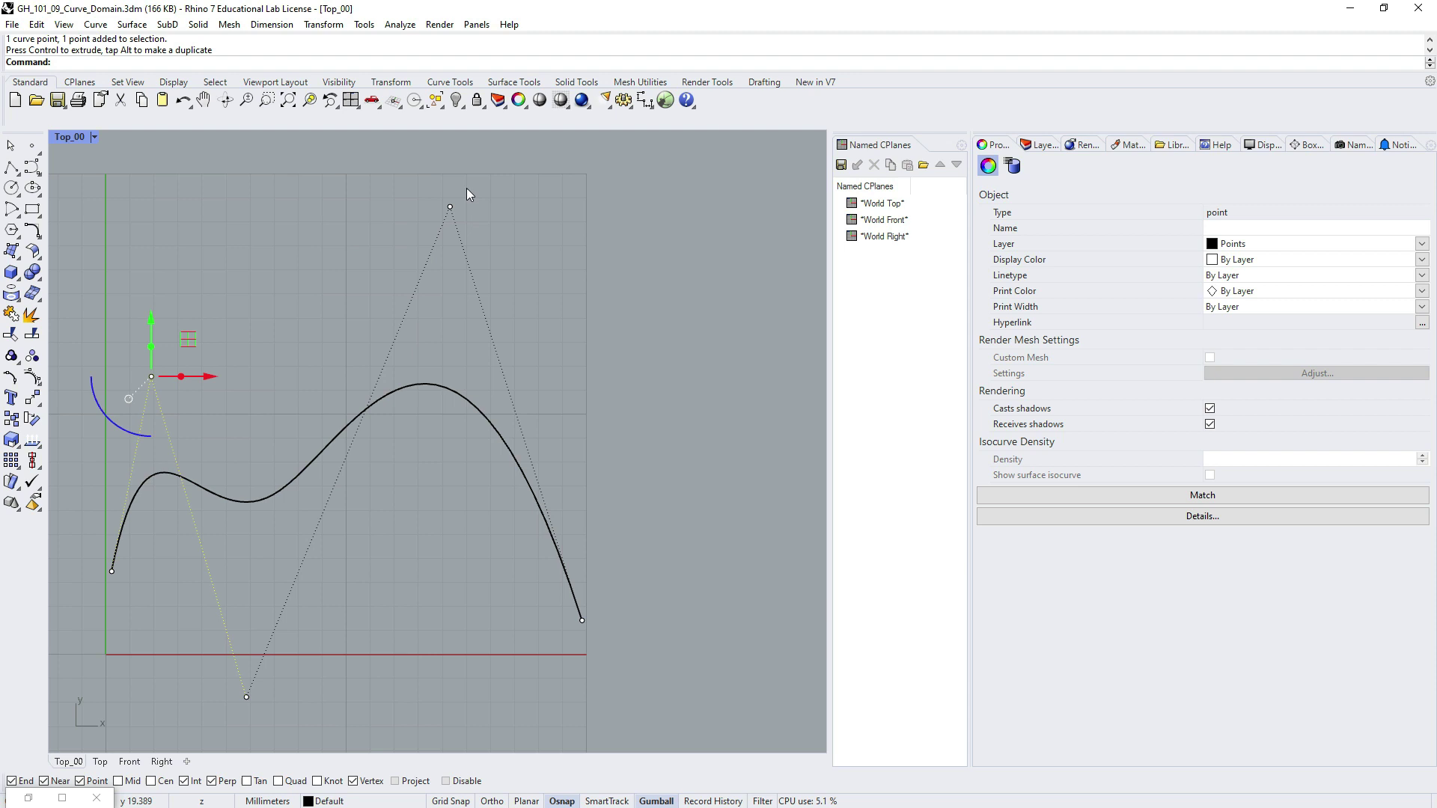
mouse_move(431, 183)
mouse_down()
mouse_move(480, 236)
mouse_move(472, 165)
mouse_up()
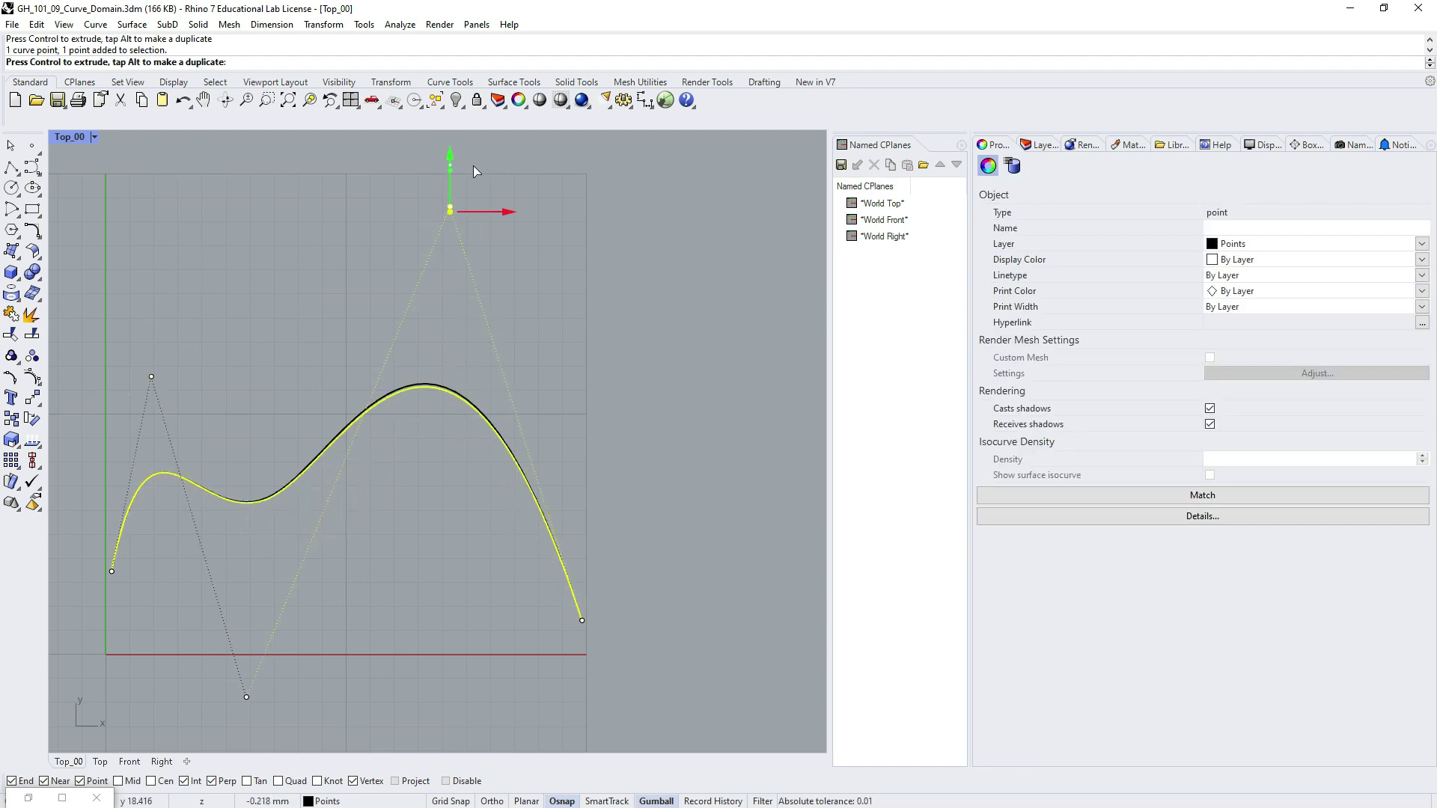
drag(498, 609, 595, 664)
mouse_move(583, 566)
mouse_down()
mouse_move(577, 347)
mouse_move(590, 530)
mouse_up()
click(498, 563)
Select the whole curve and adjust its control point weights with the Weight command
click(298, 487)
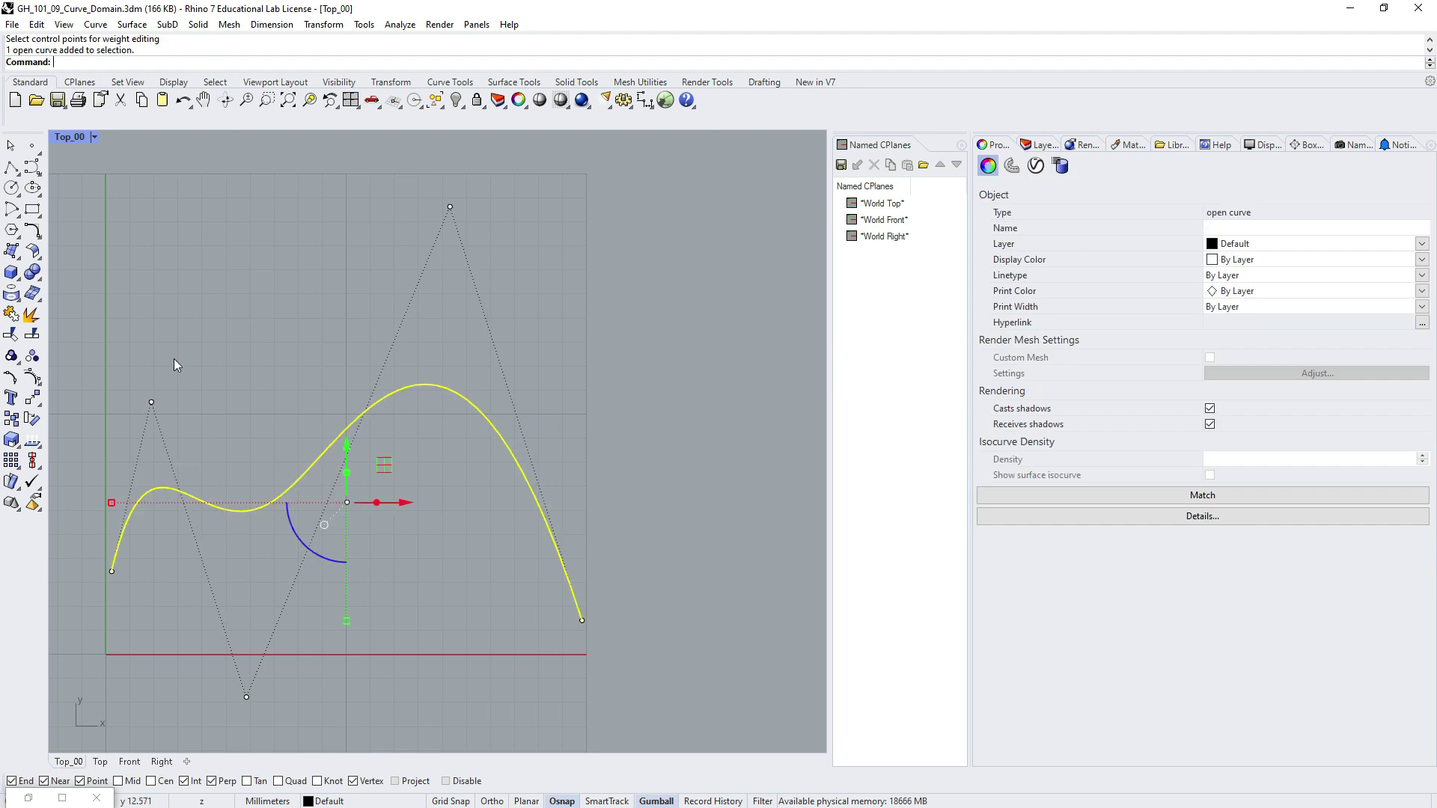
click(31, 380)
text(Weight)
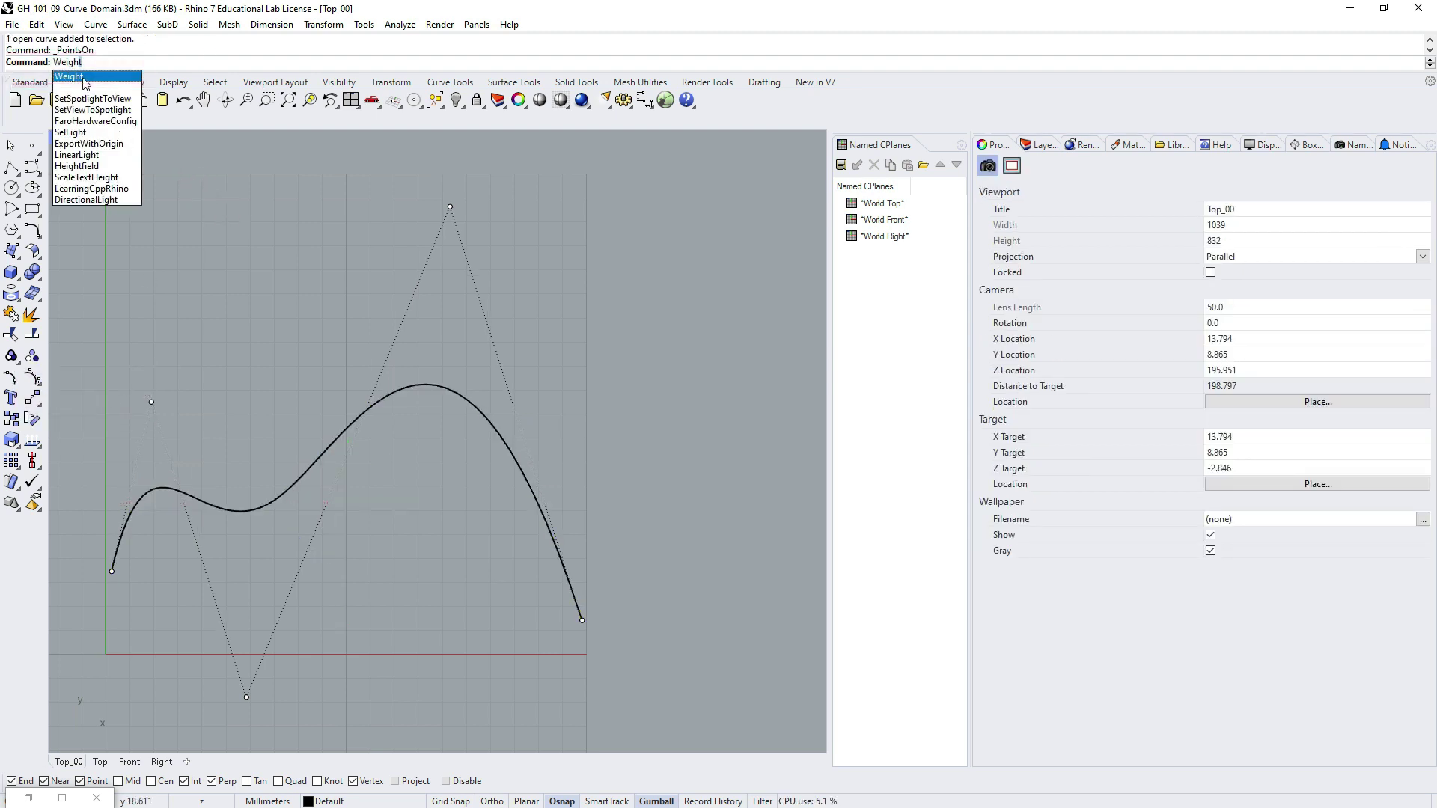
key(Return)
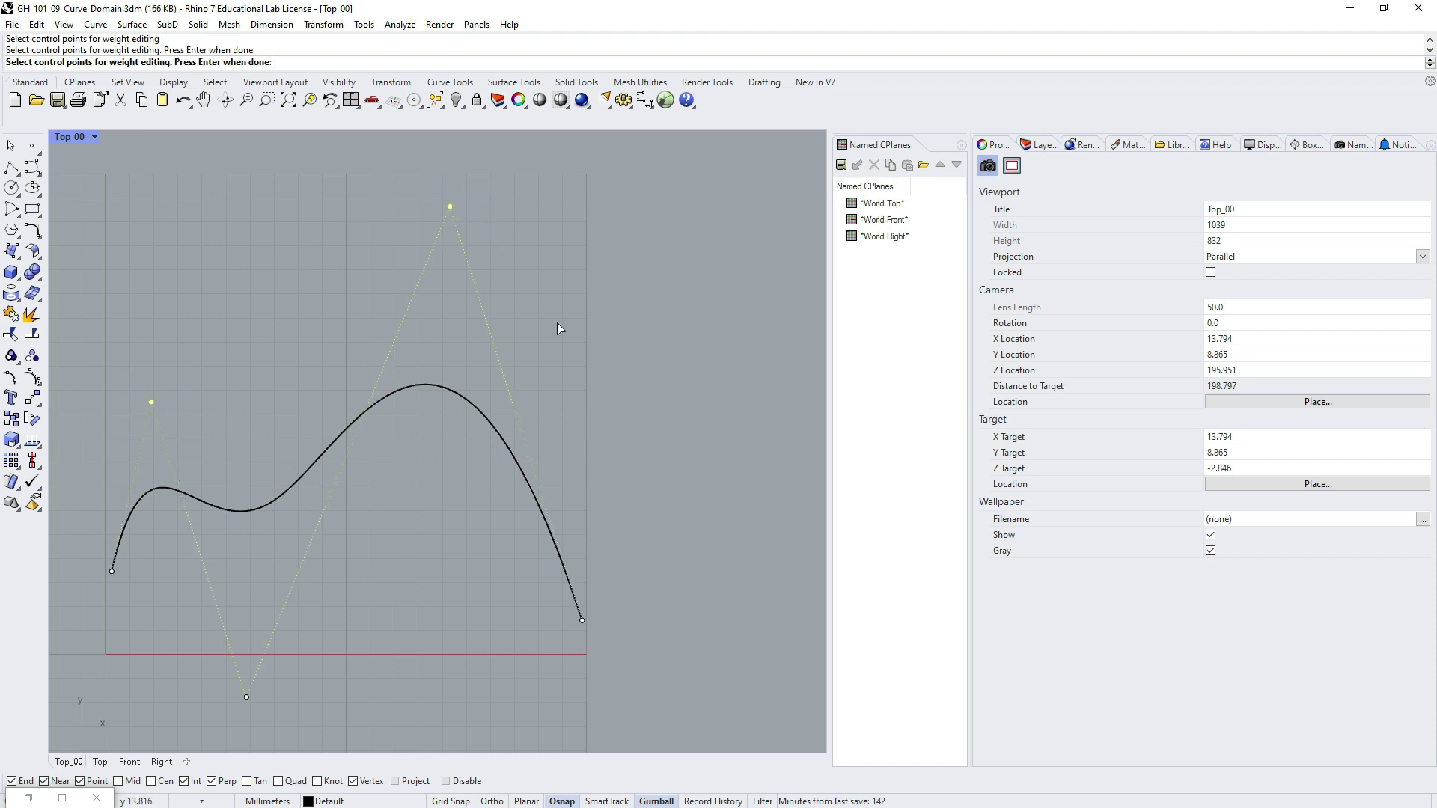
key(Return)
mouse_move(229, 240)
mouse_down()
mouse_move(246, 240)
mouse_move(210, 246)
mouse_up()
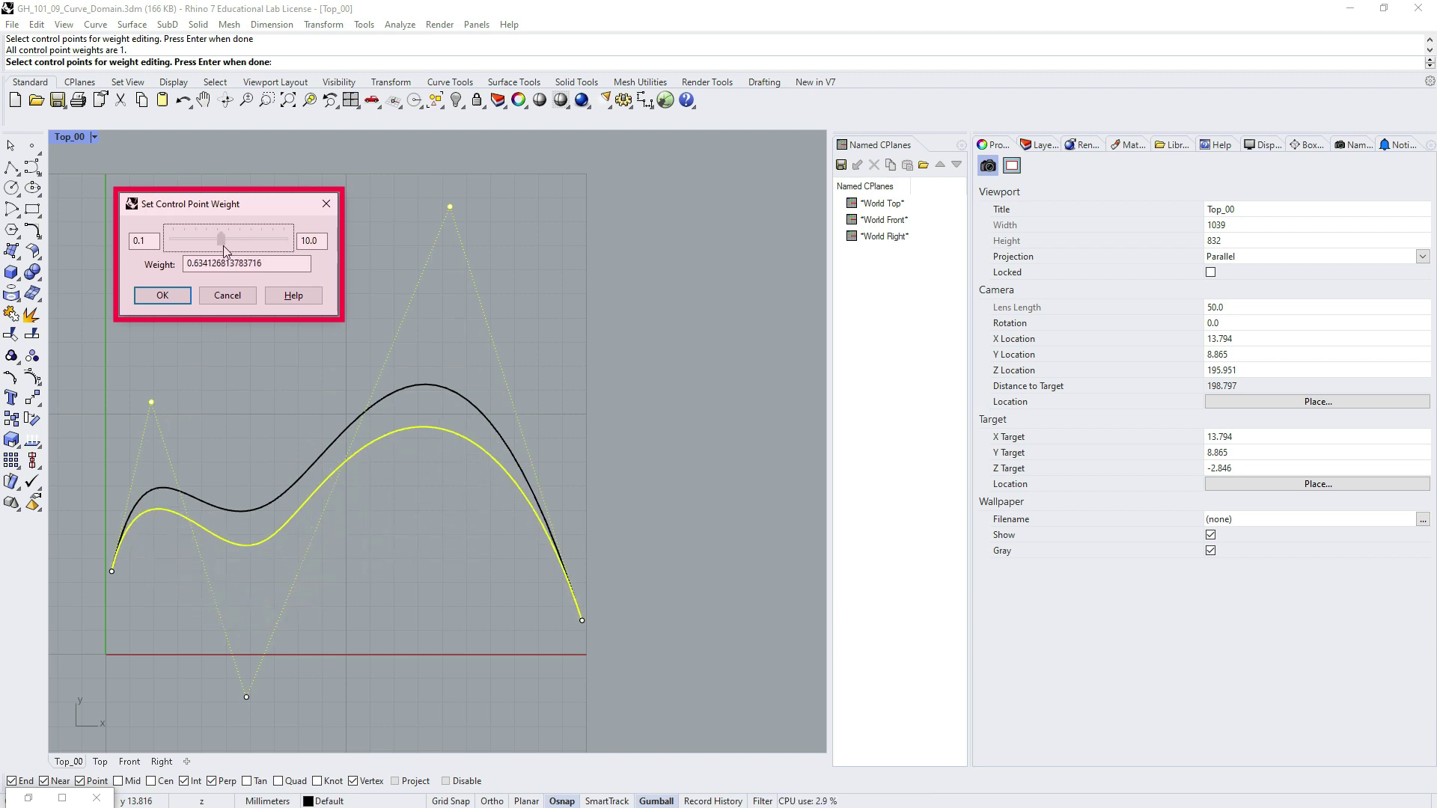
Close the weight editor, reselect the curve and view its Details description in Properties
key(Return)
click(170, 490)
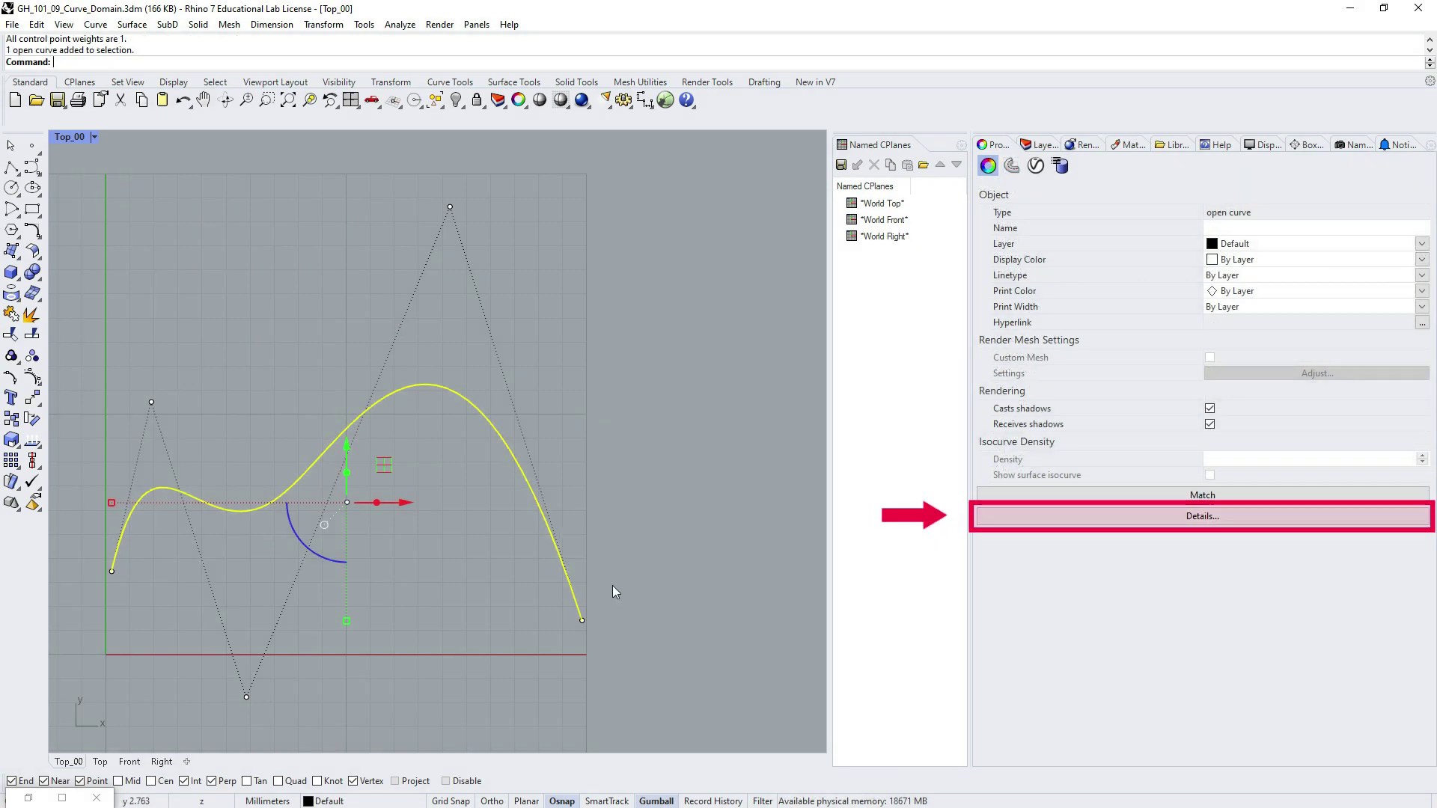
click(1146, 519)
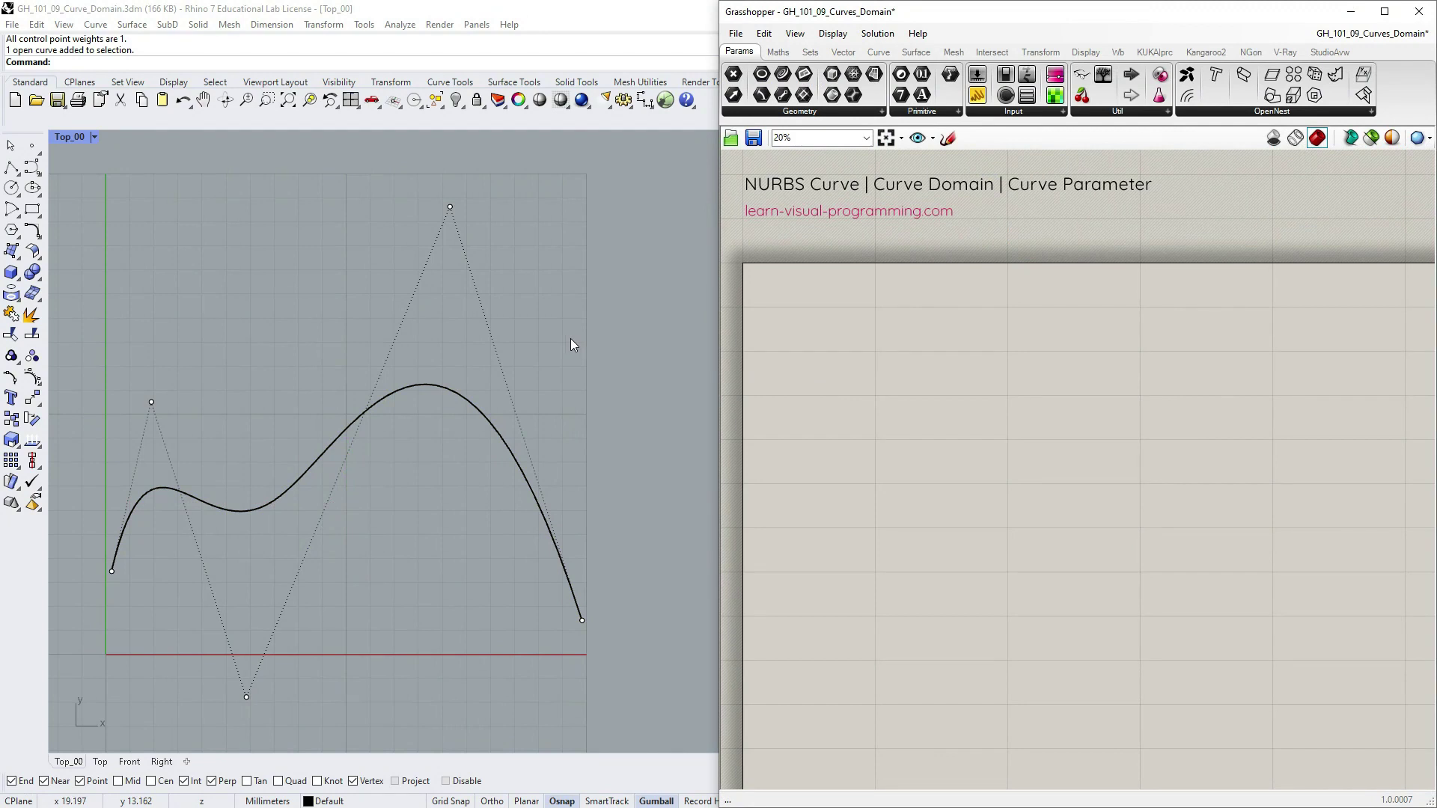
Reference the curve's five control points into a Point parameter via Set Multiple Points
right_click(798, 326)
click(888, 552)
click(111, 571)
click(151, 403)
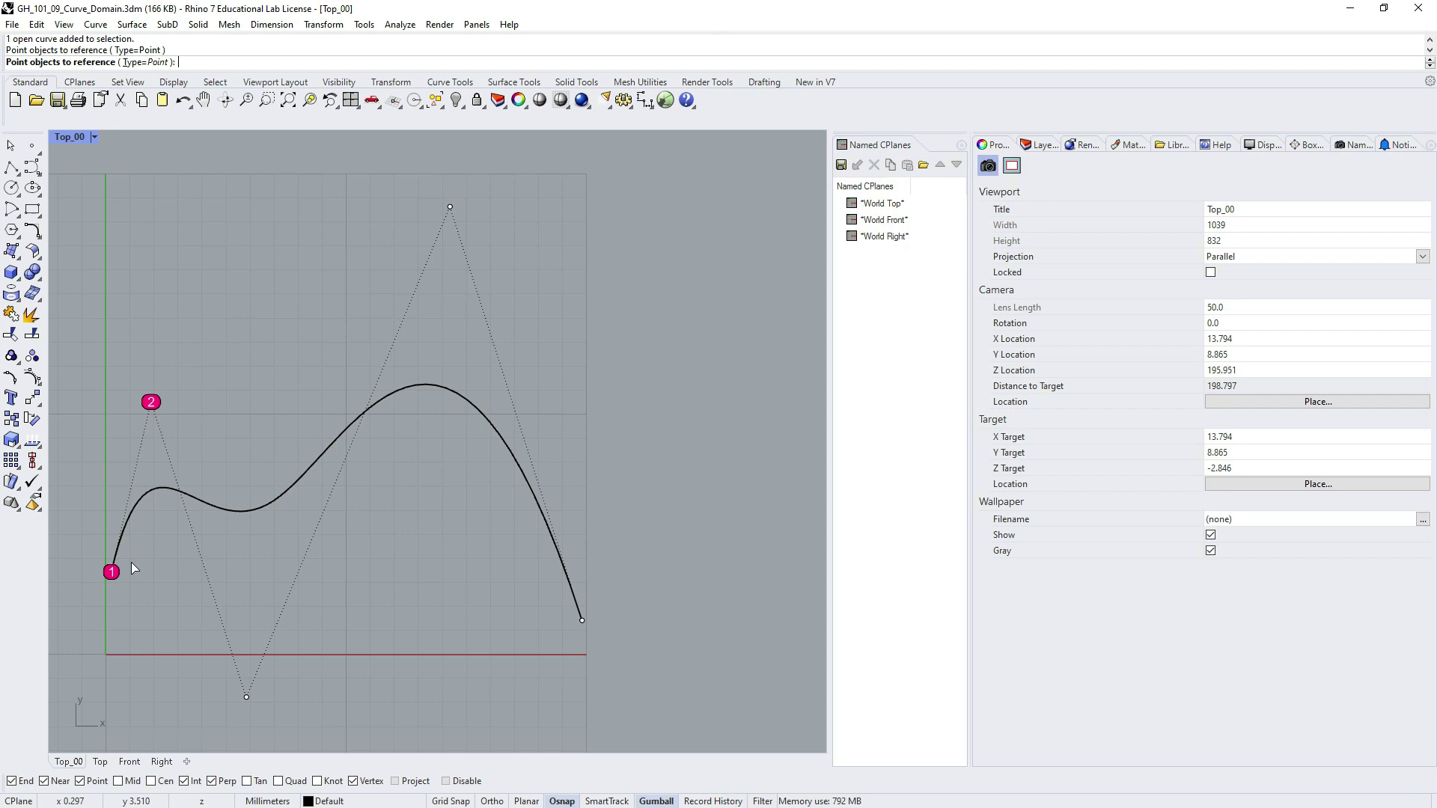
click(246, 697)
click(449, 207)
click(582, 620)
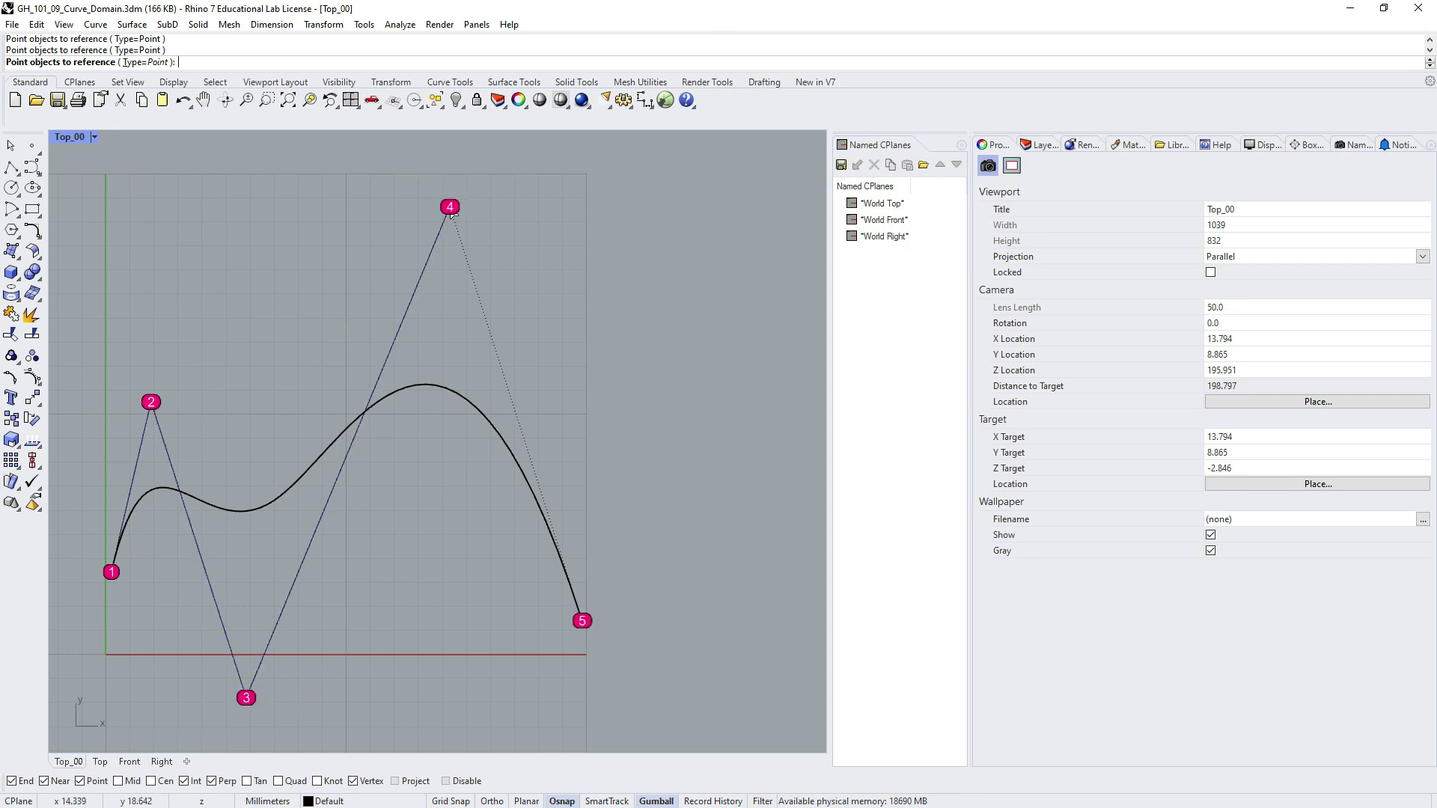
key(Return)
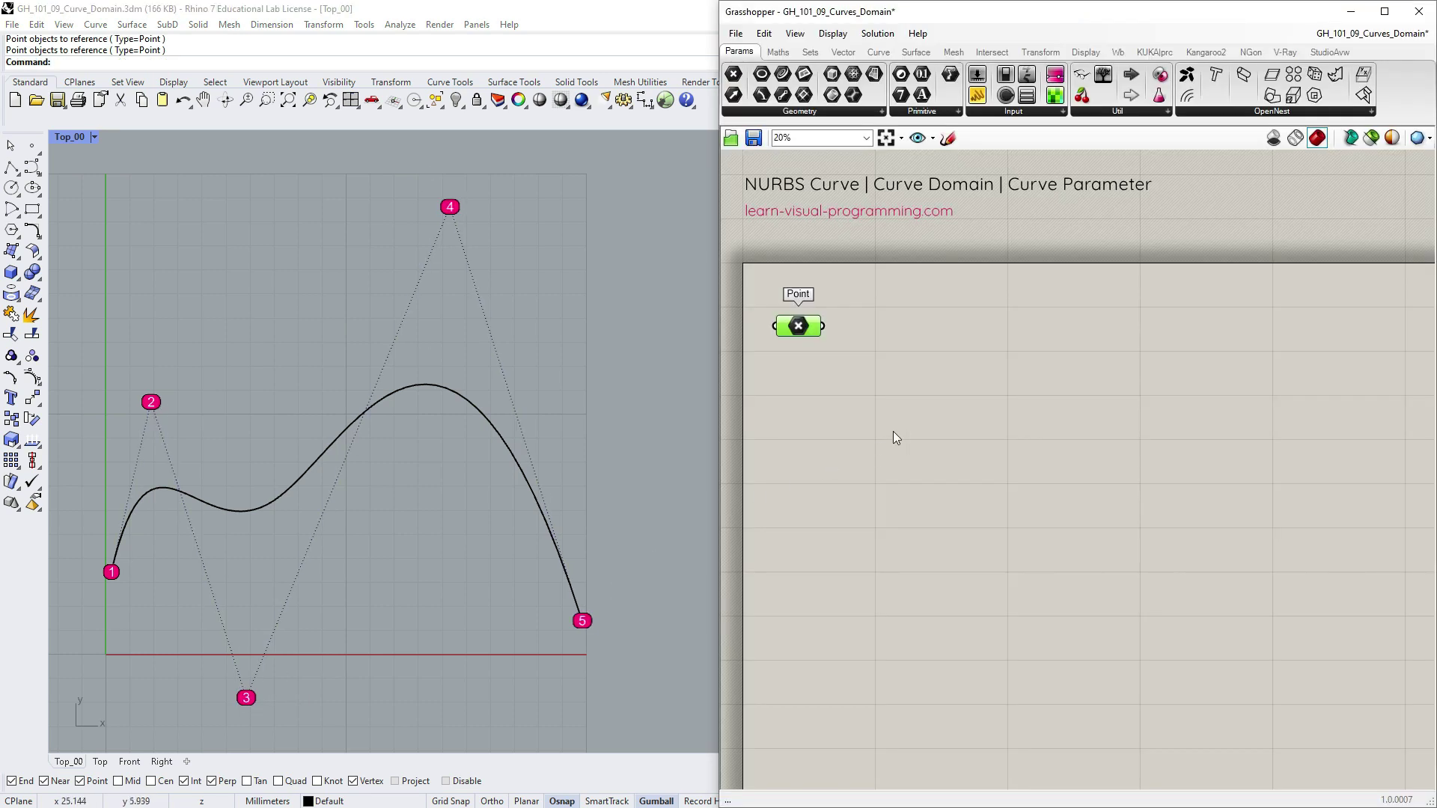
click(894, 438)
Place a Nurbs Curve component and feed the five points into its vertices input
click(879, 52)
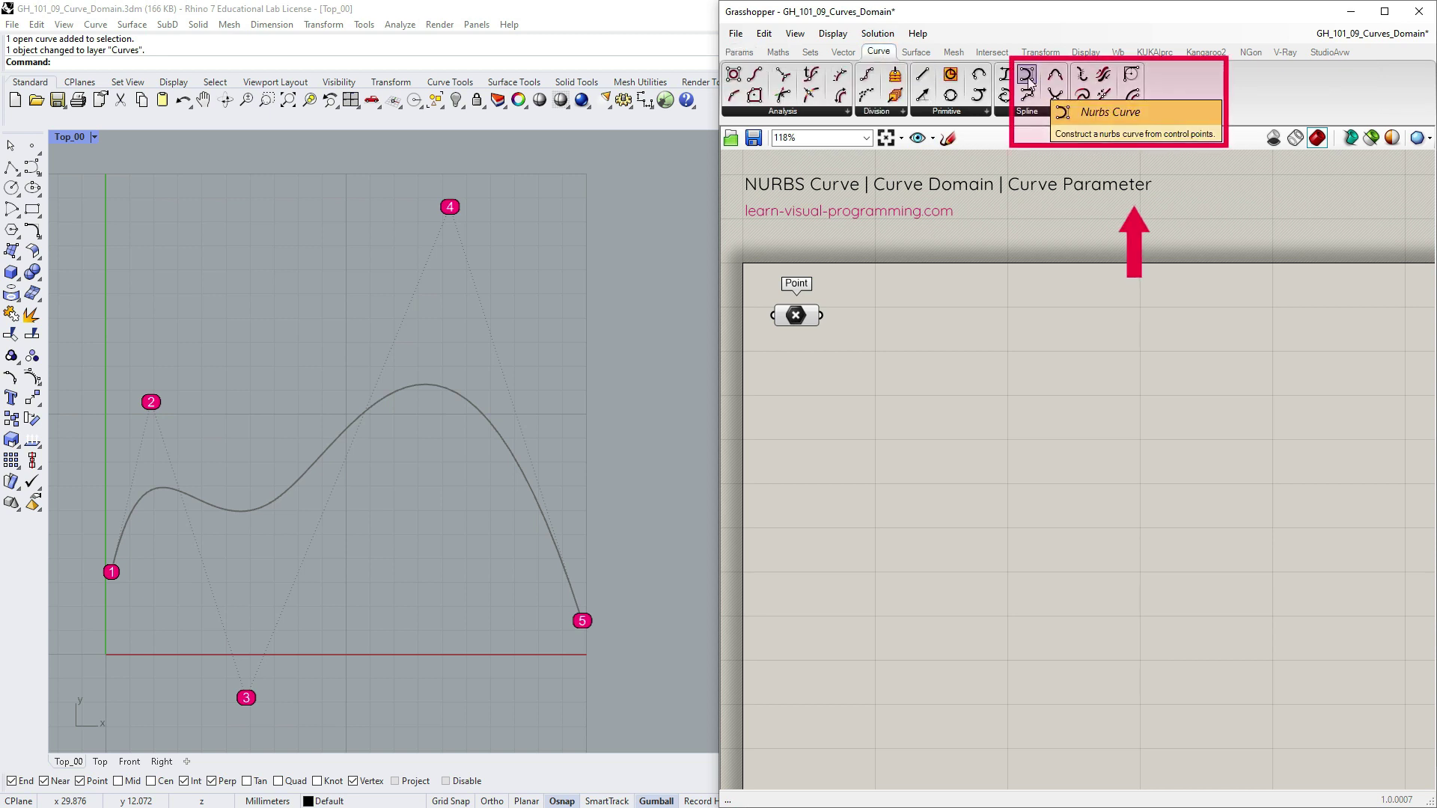
drag(1032, 82, 985, 342)
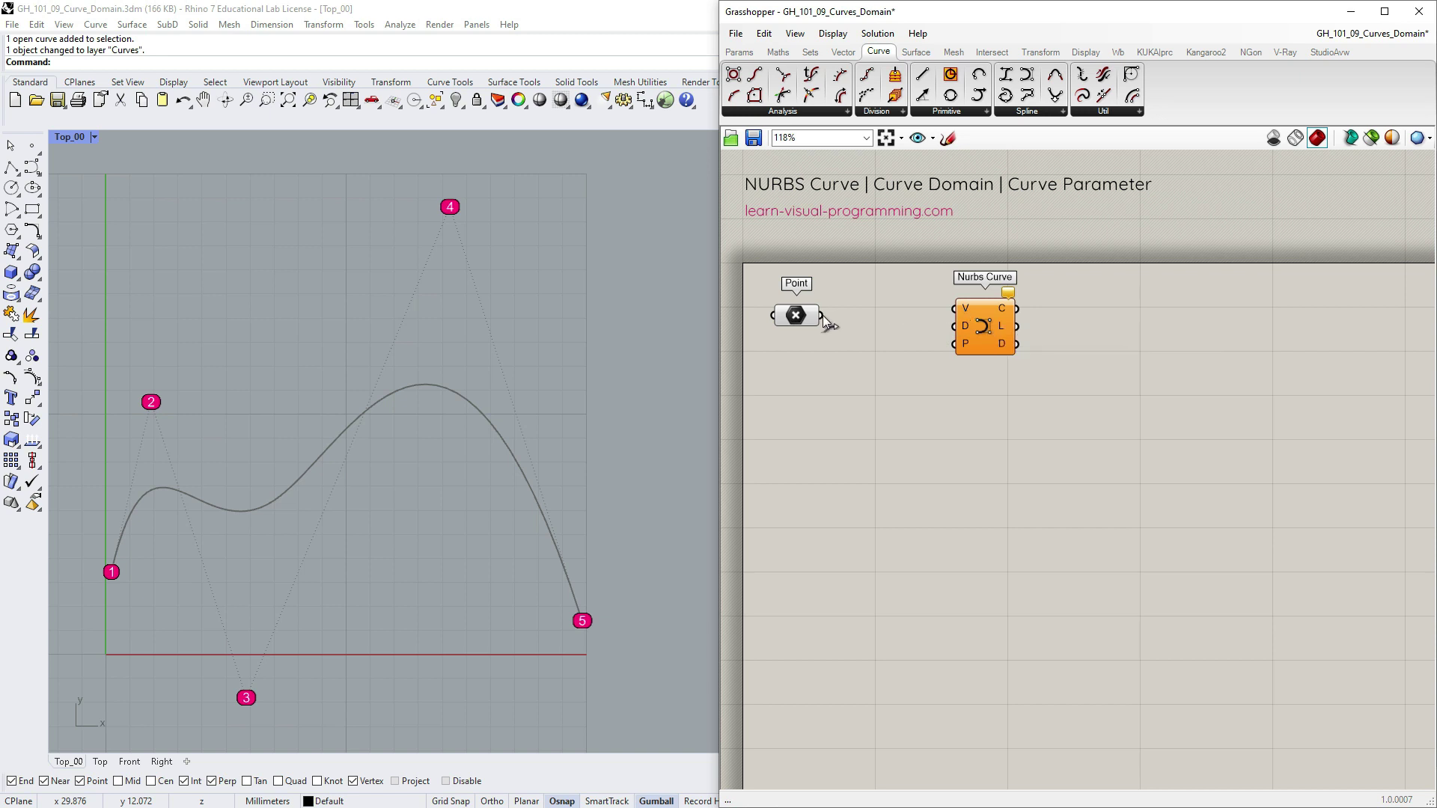
drag(823, 316, 949, 307)
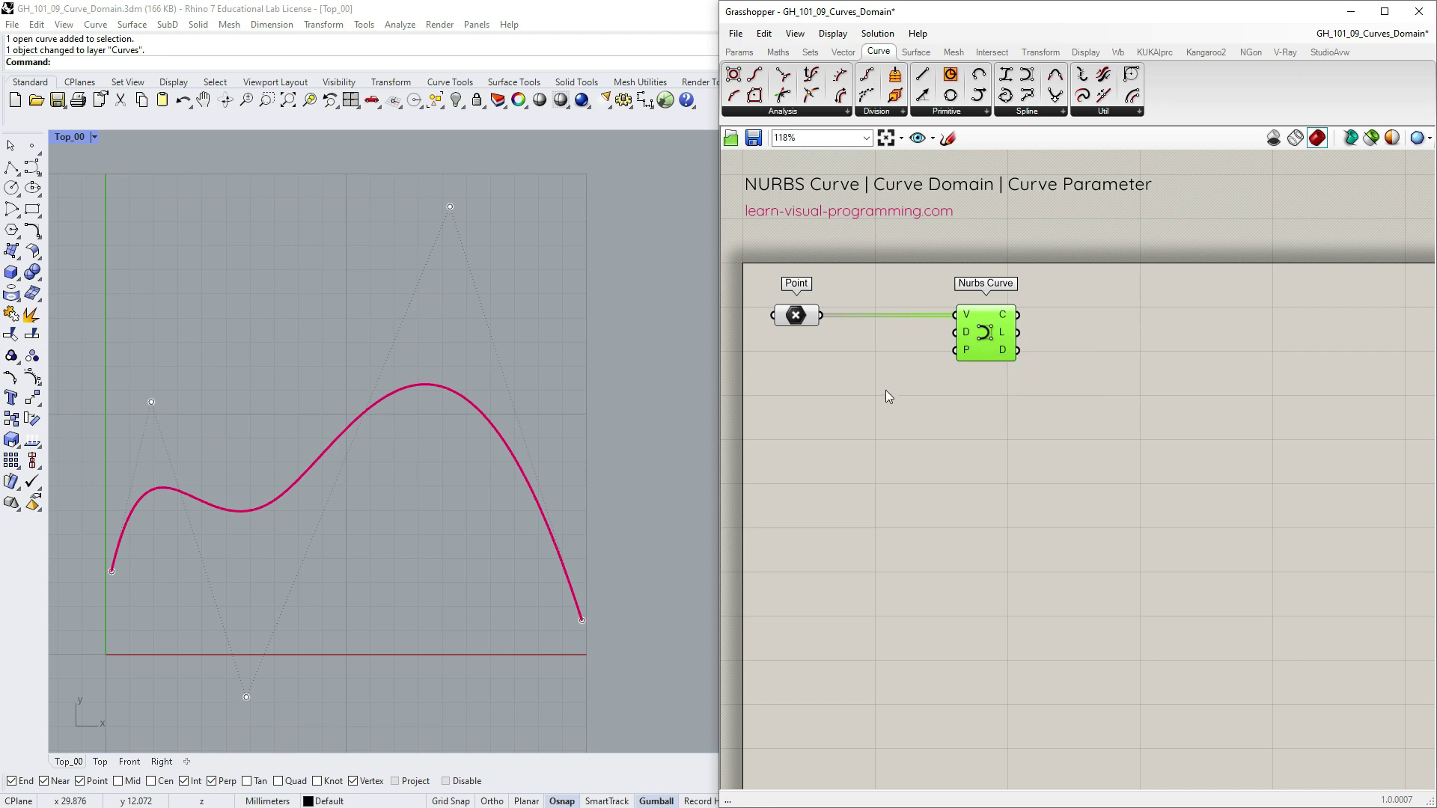
Add a Degree slider, sweep it from 1 up past 3 and settle the curve degree at 3
double_click(956, 333)
click(984, 337)
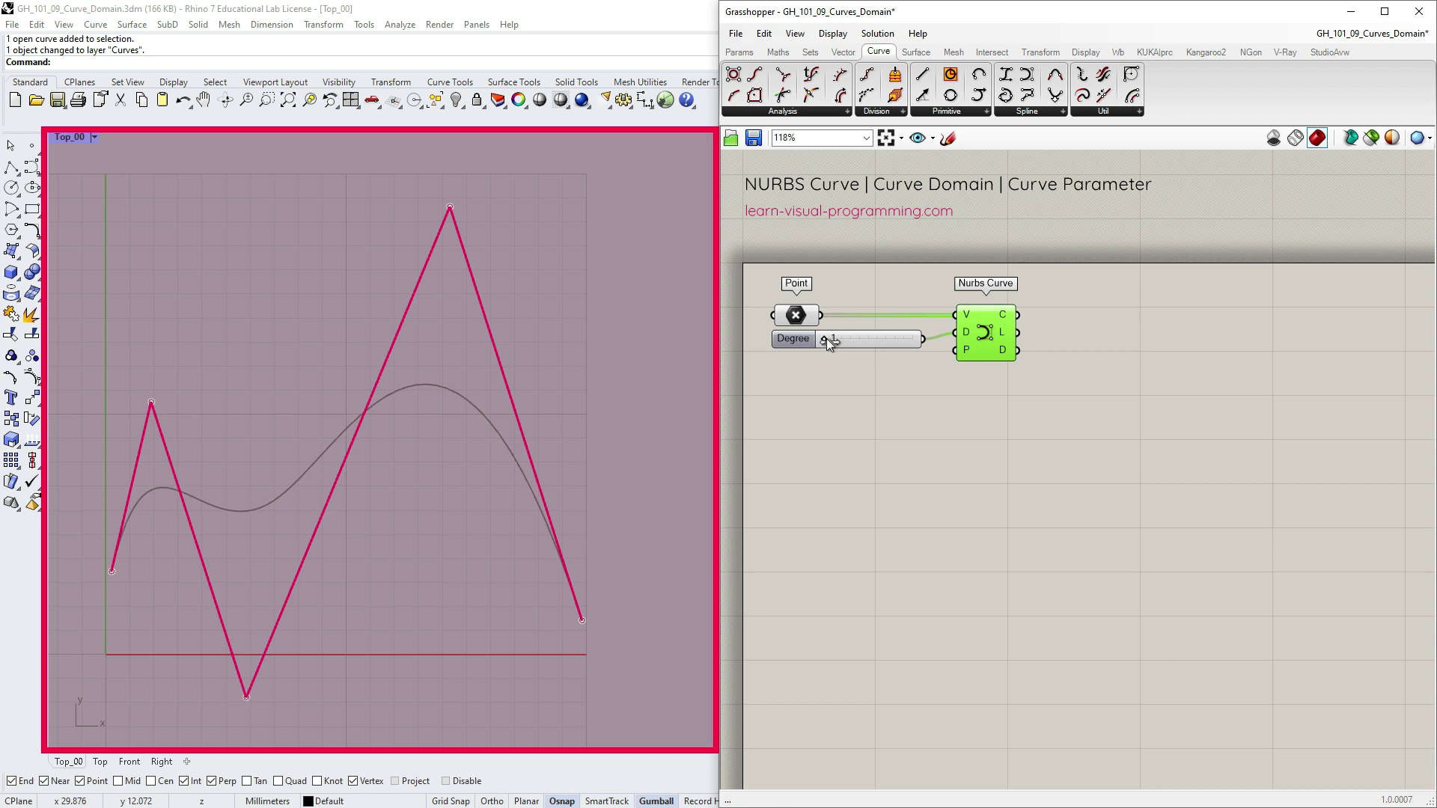
drag(828, 342, 845, 343)
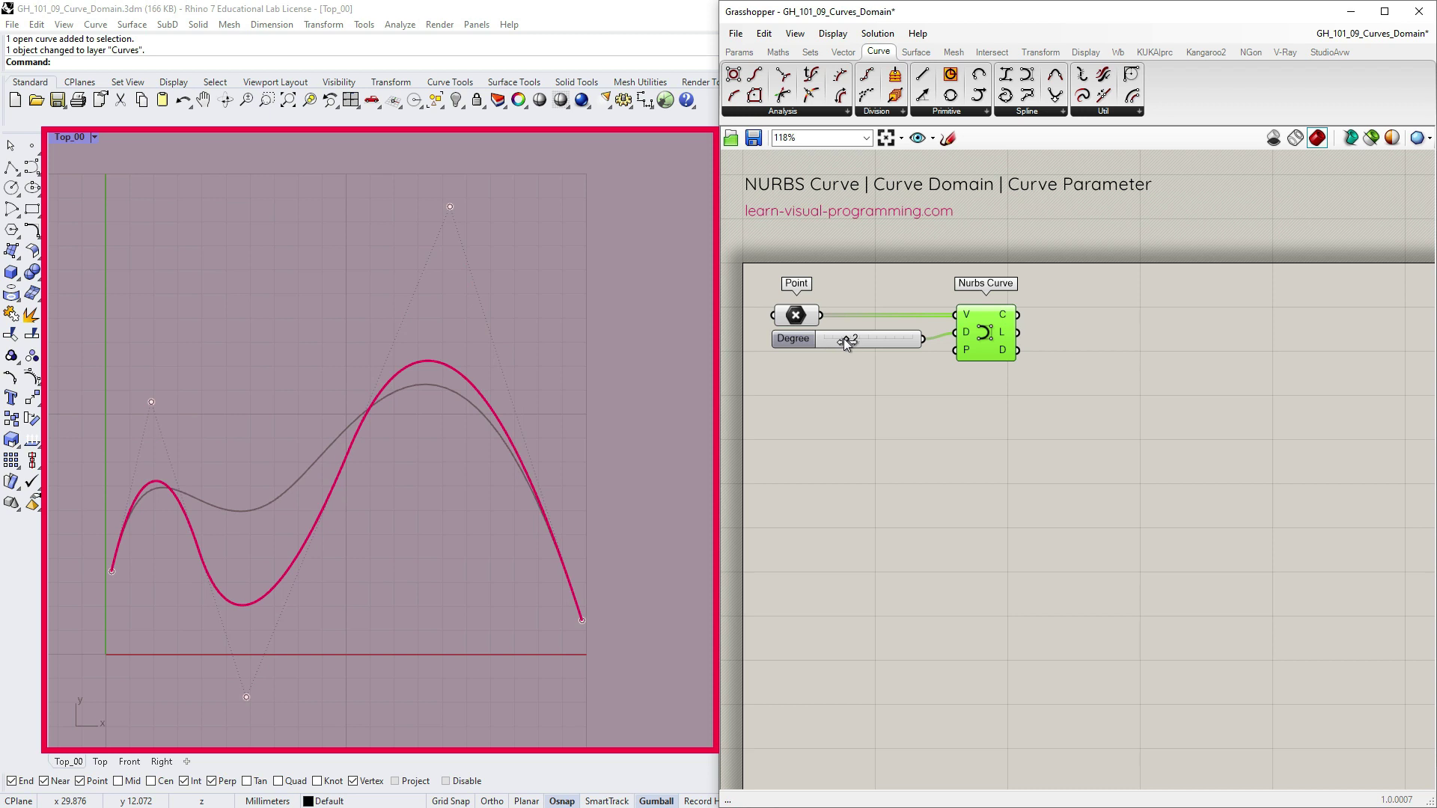
drag(860, 341, 862, 341)
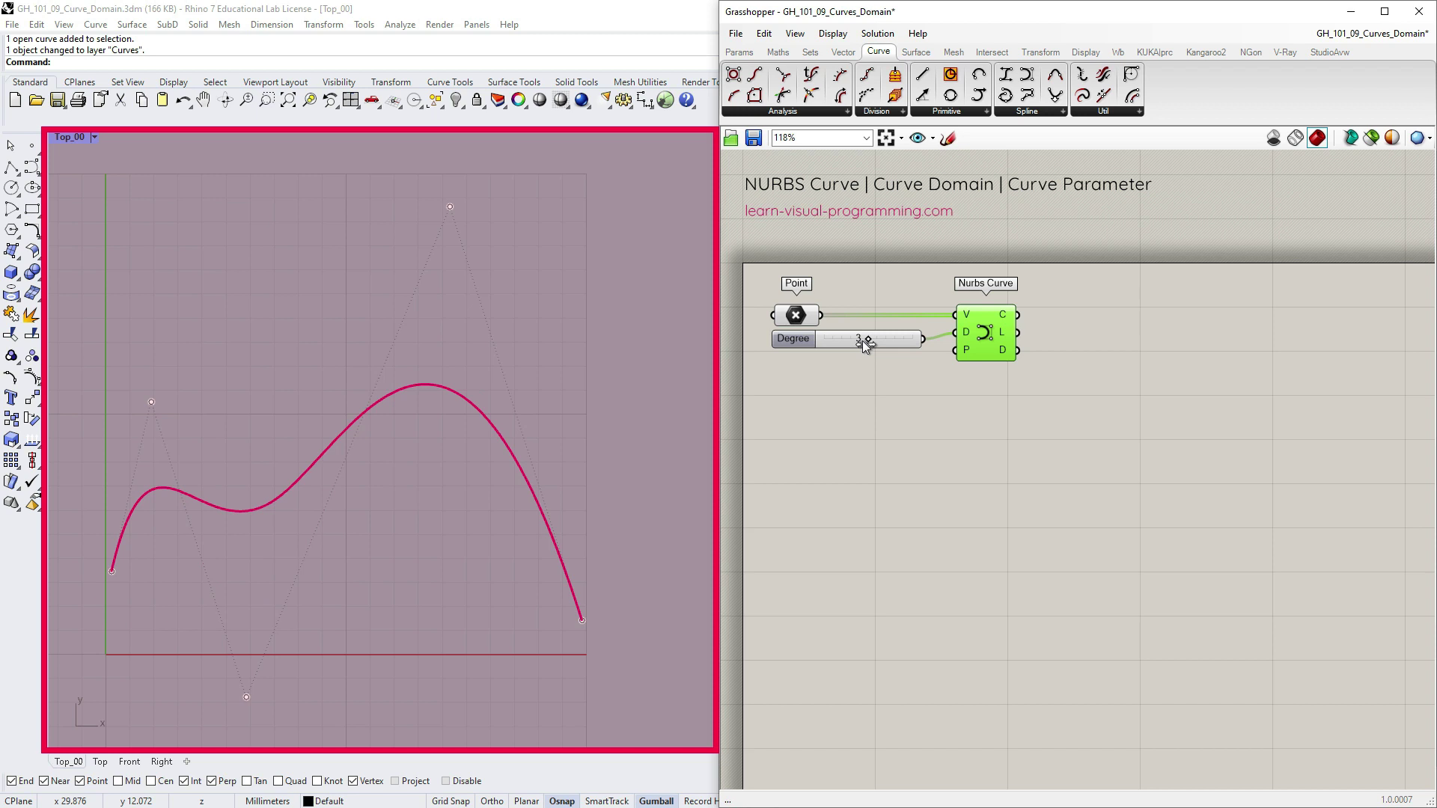
drag(868, 340, 909, 340)
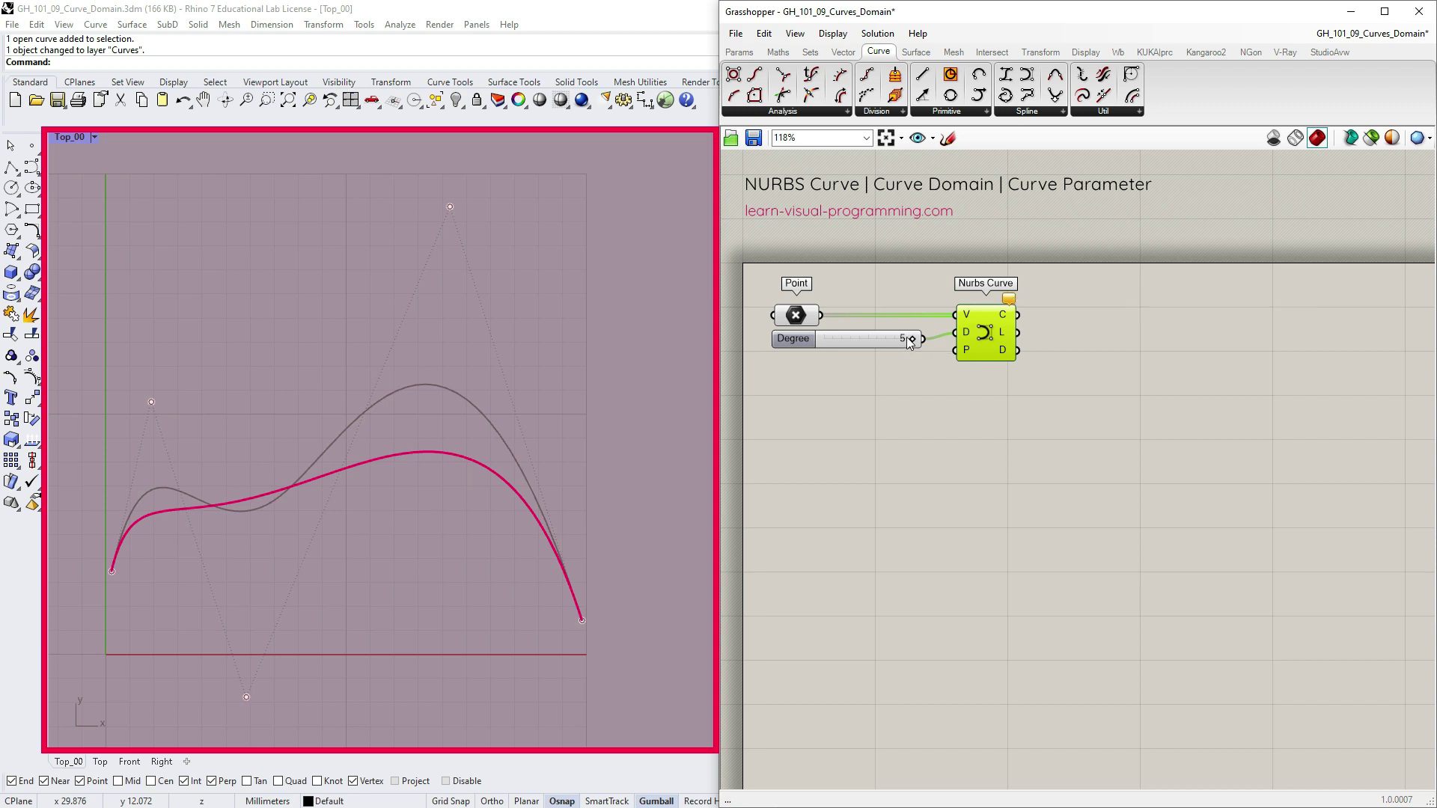
drag(911, 339, 870, 338)
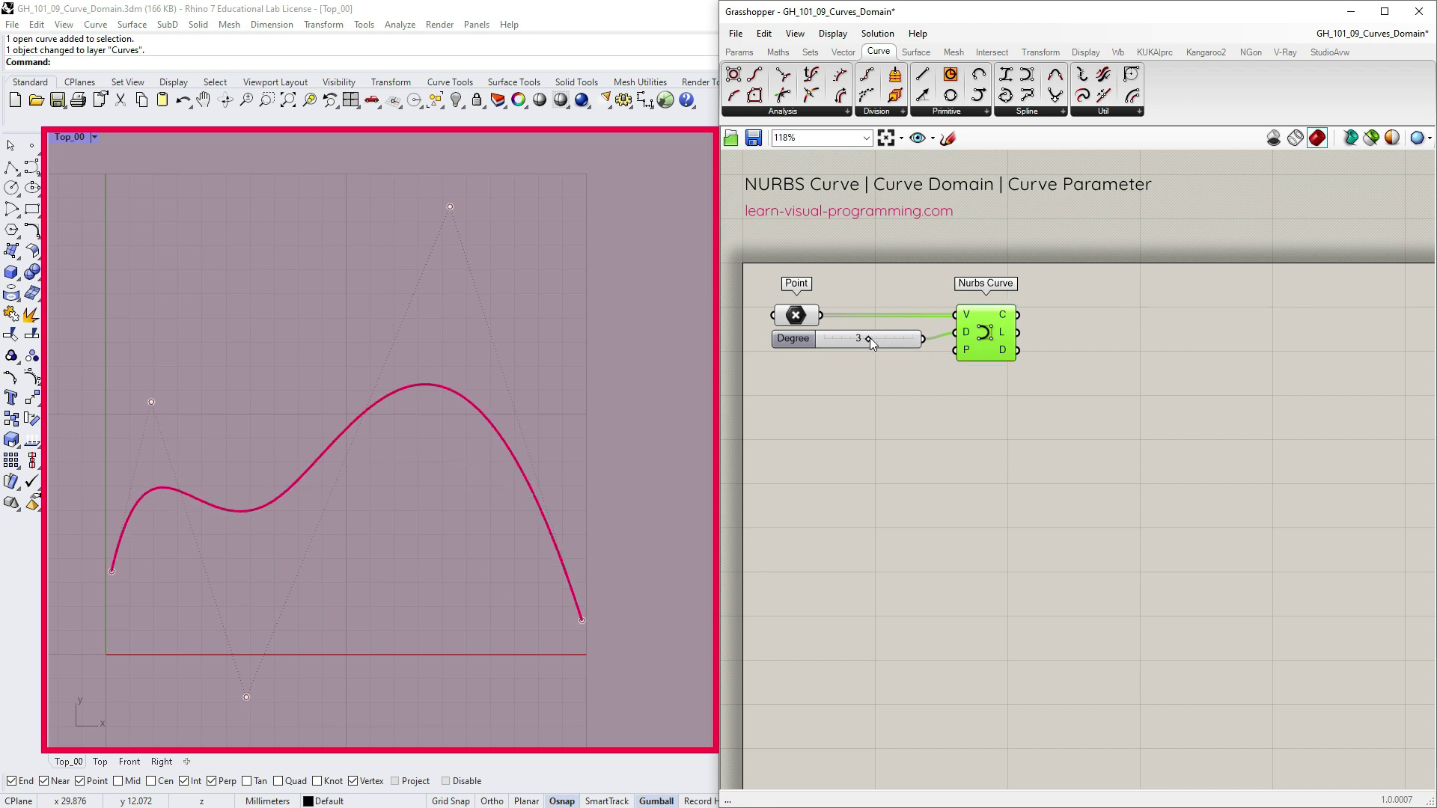
Invert the Periodic input to close the curve, then turn periodic back off
right_click(964, 351)
click(995, 482)
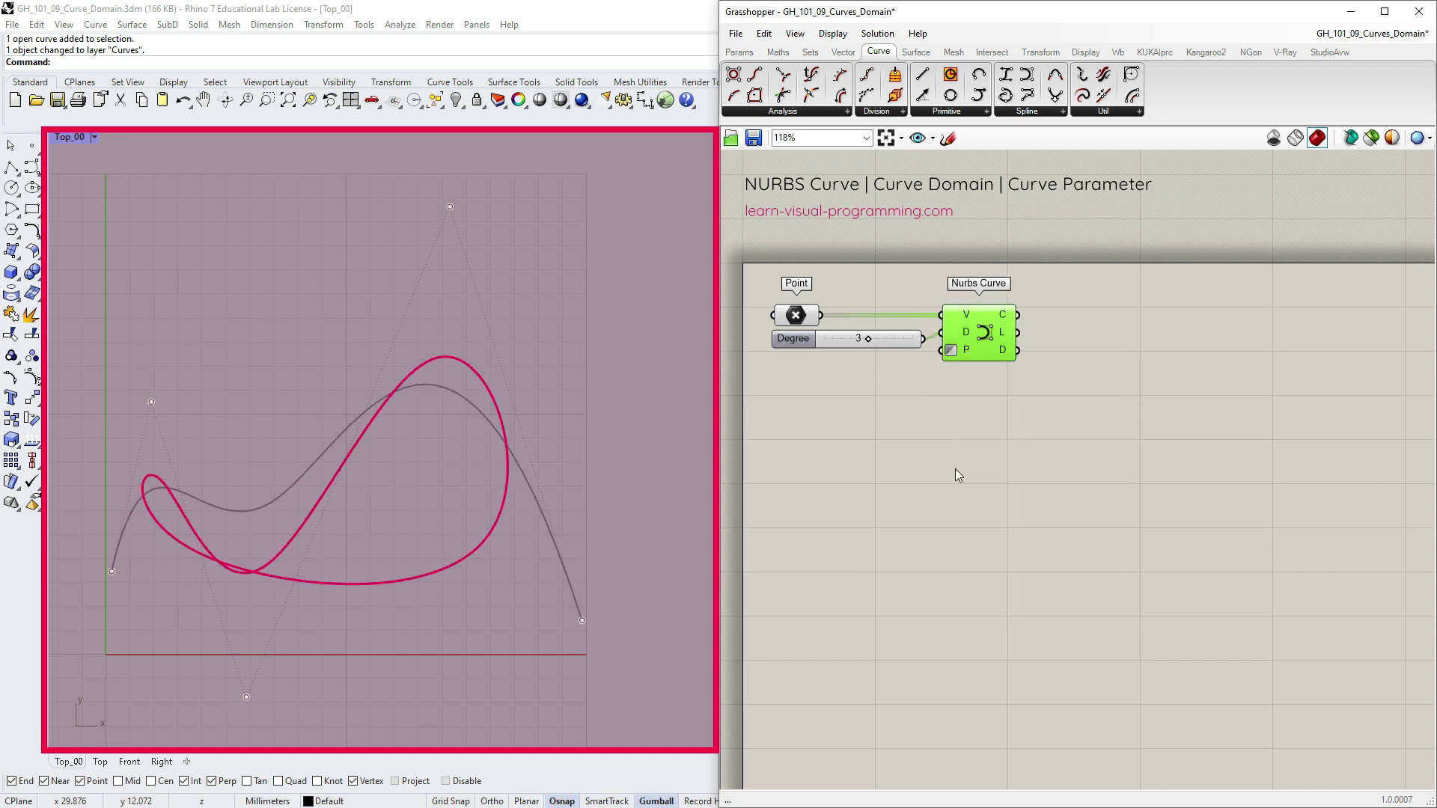
right_click(952, 355)
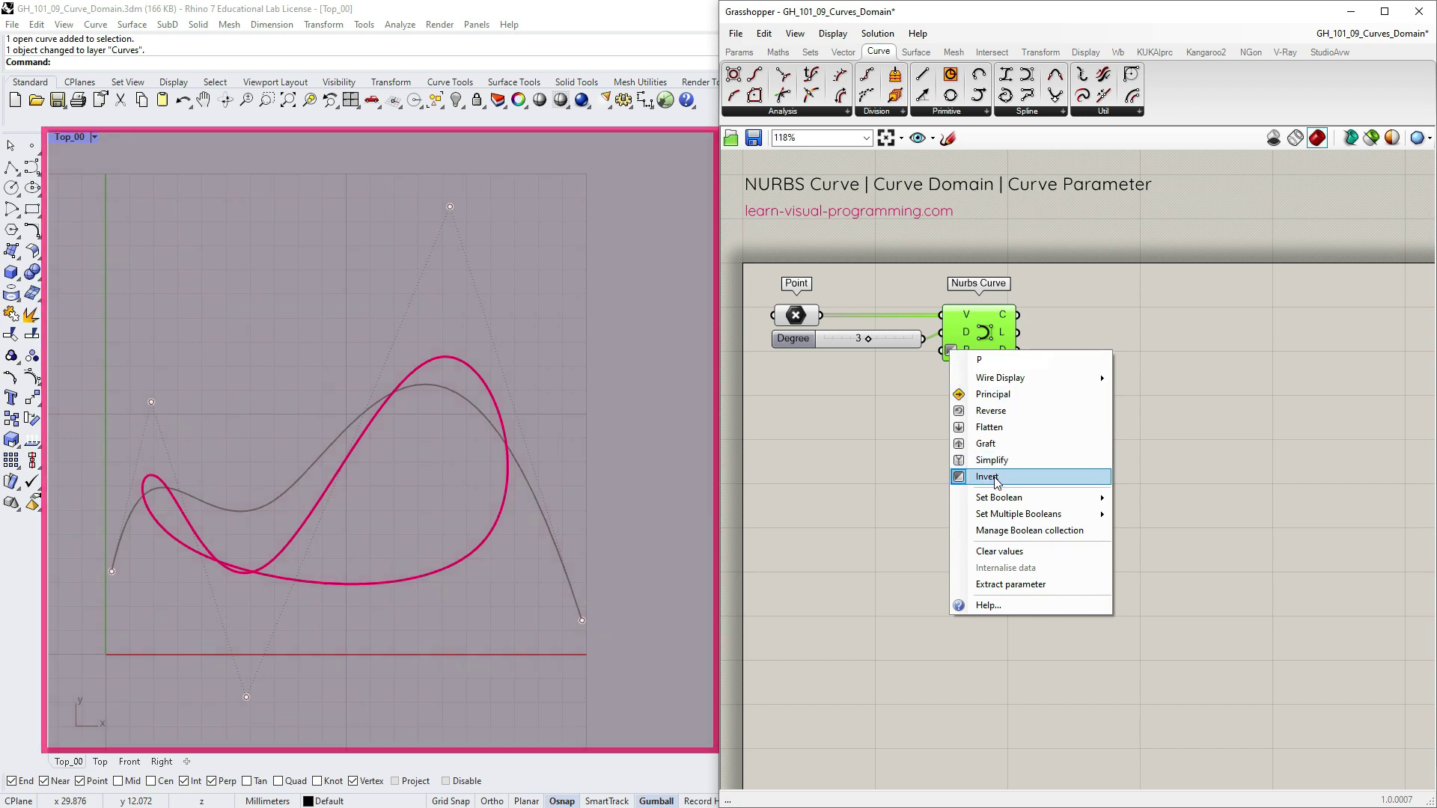
click(996, 481)
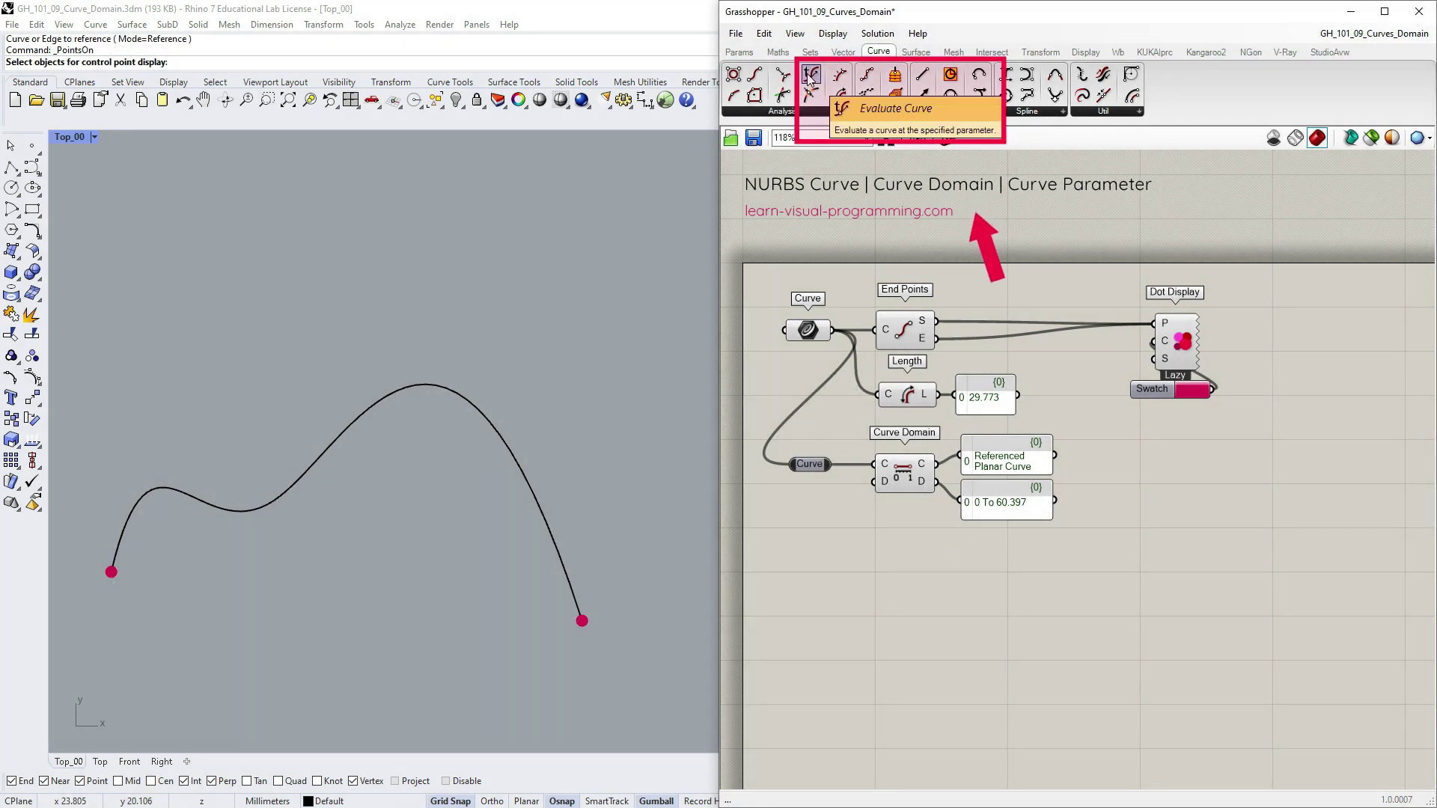
Add Evaluate Curve fed by the curve, a number slider on t, and a dot showing the evaluated point
drag(812, 79, 910, 558)
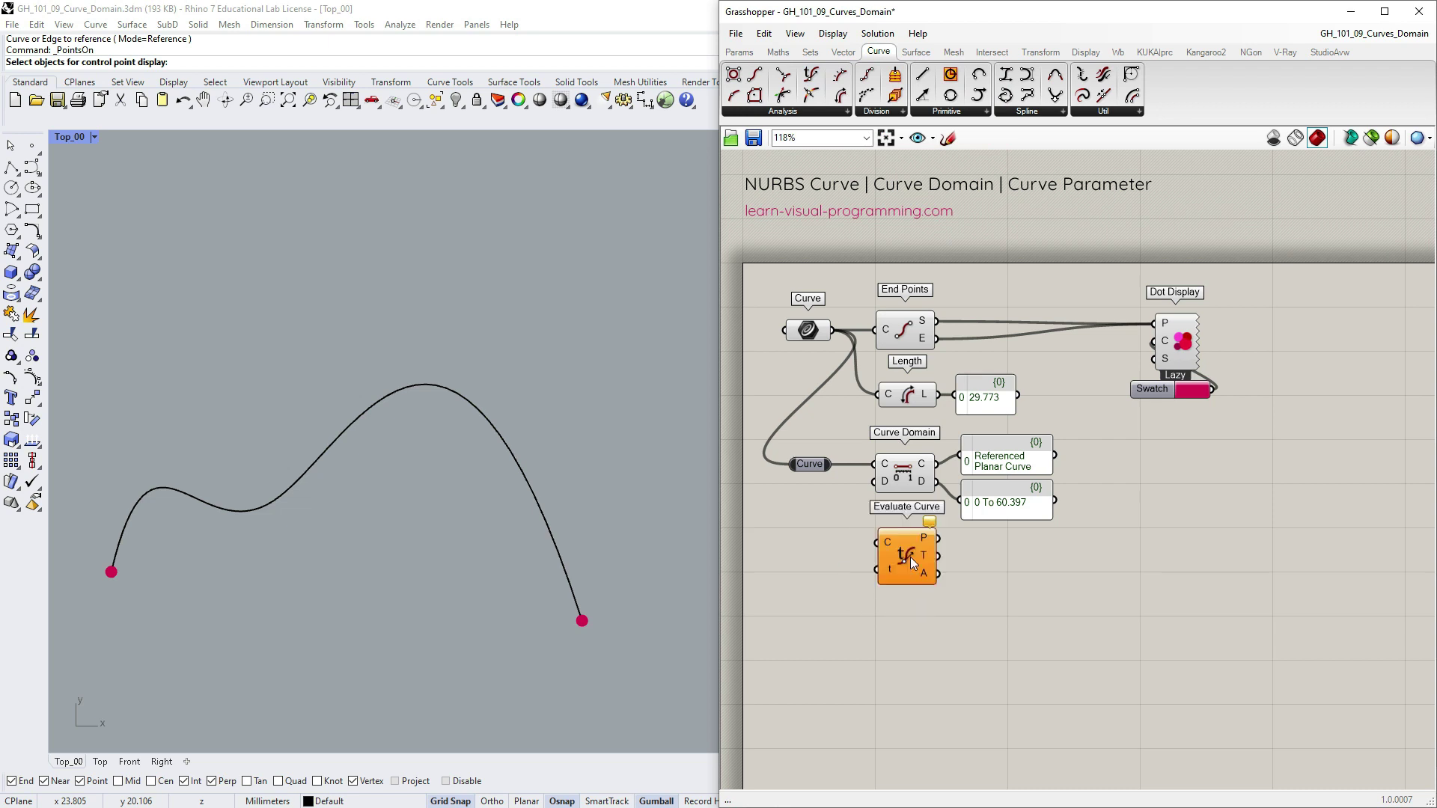
drag(831, 464, 879, 544)
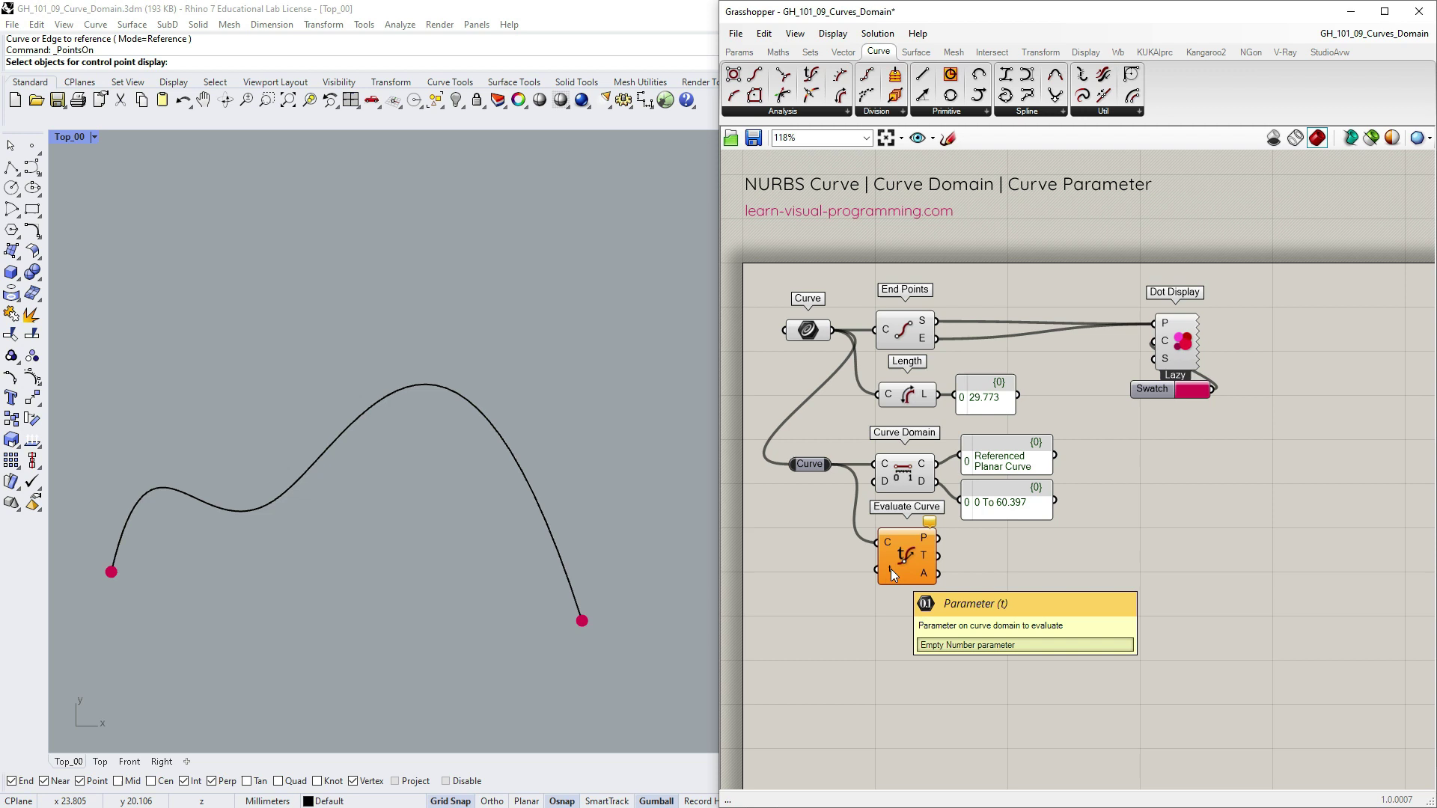
double_click(863, 629)
text(0)
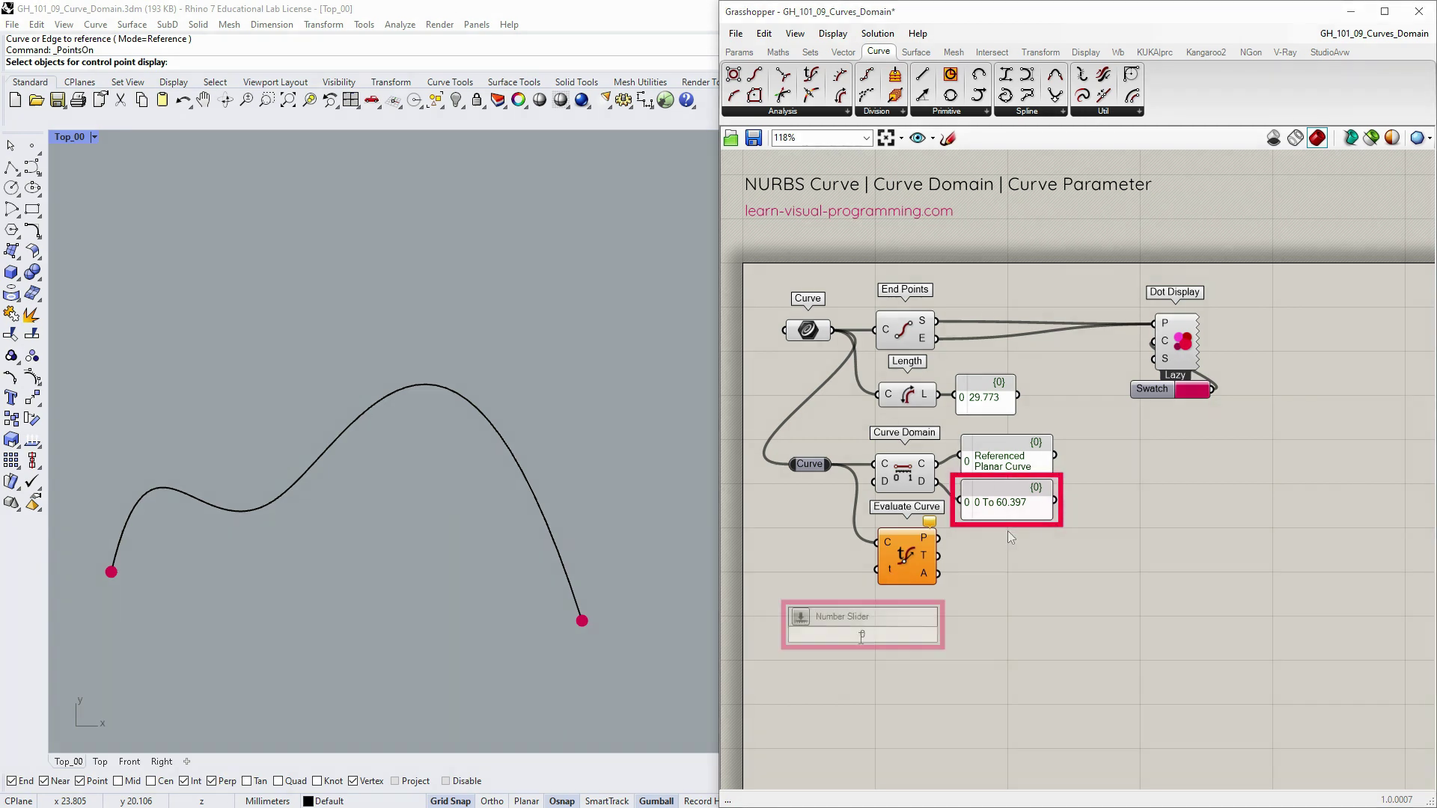
text(<1)
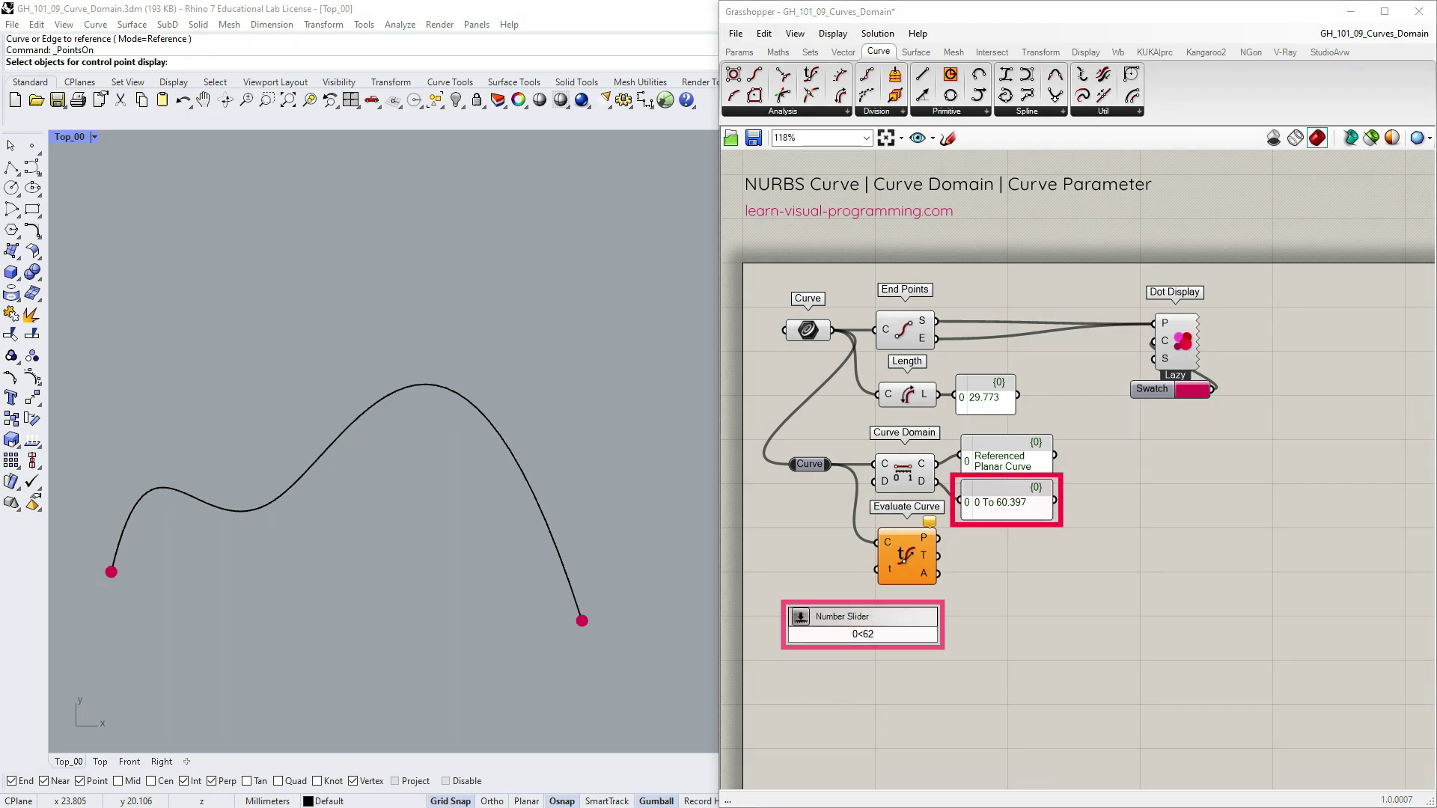
key(Return)
mouse_move(994, 633)
mouse_down()
mouse_move(981, 611)
mouse_move(885, 568)
mouse_move(1073, 550)
mouse_move(1157, 323)
mouse_up()
drag(846, 607, 1012, 615)
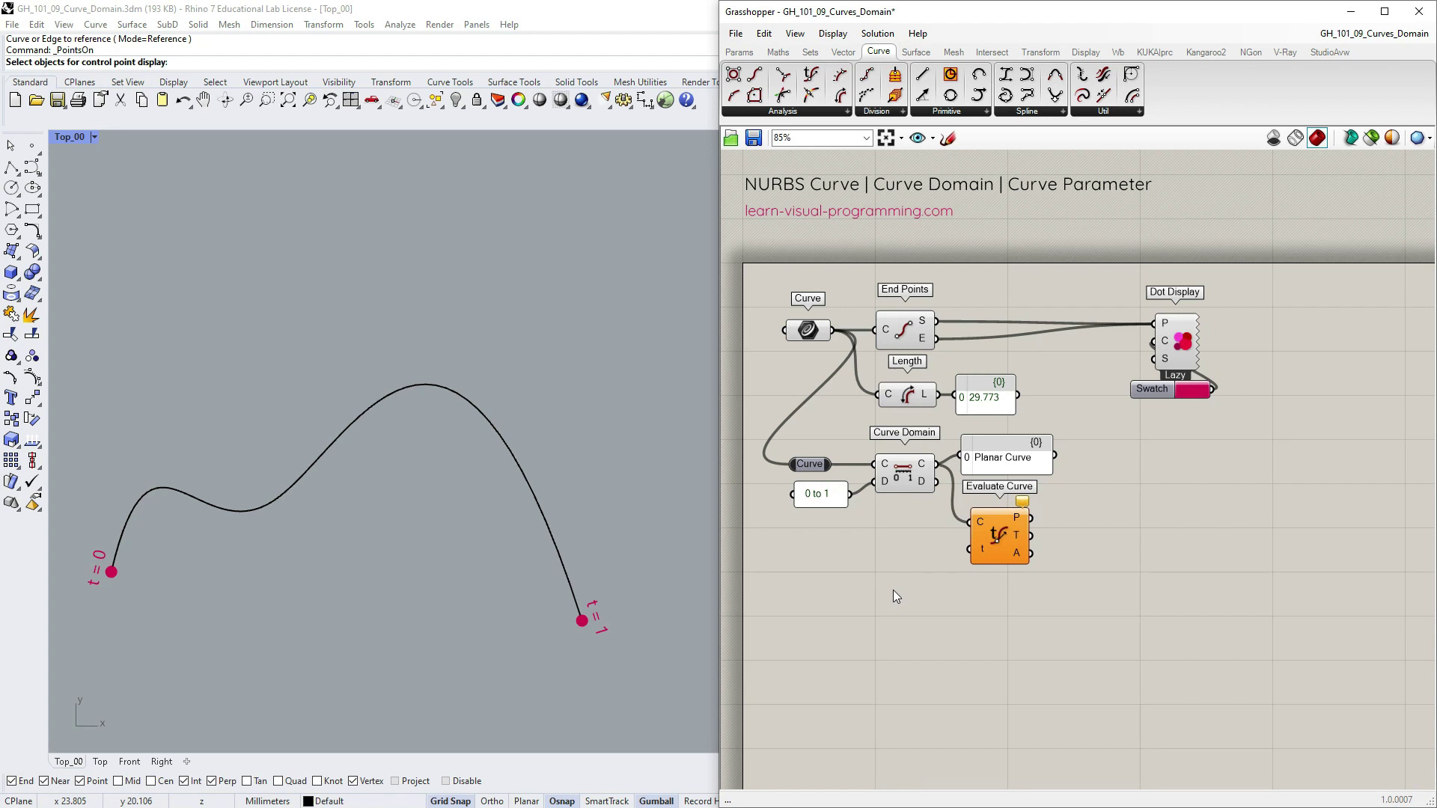
Create a 0.00 to 1.00 Parameter slider on Evaluate Curve t and slide the point along the curve
double_click(893, 596)
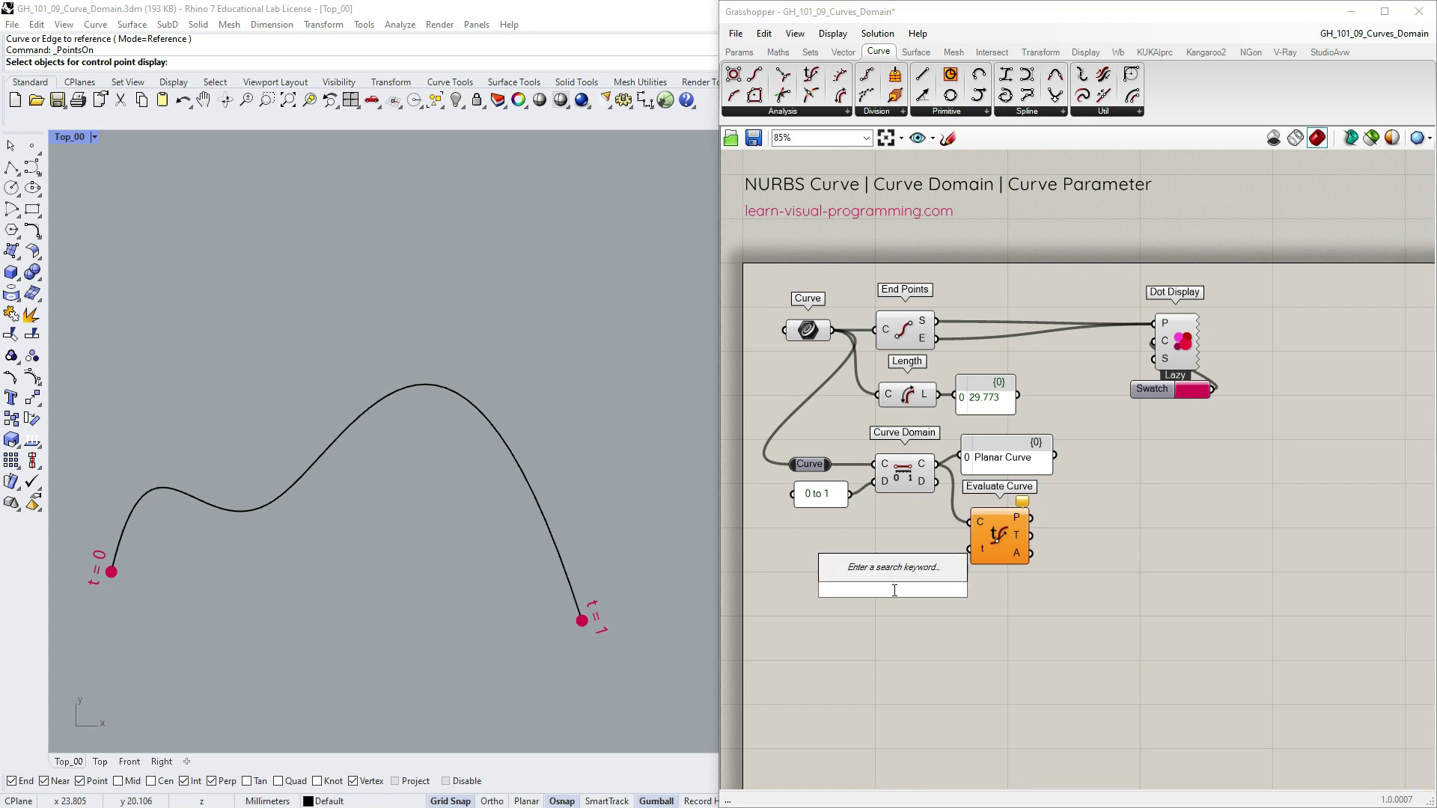
text(0.00<1.00)
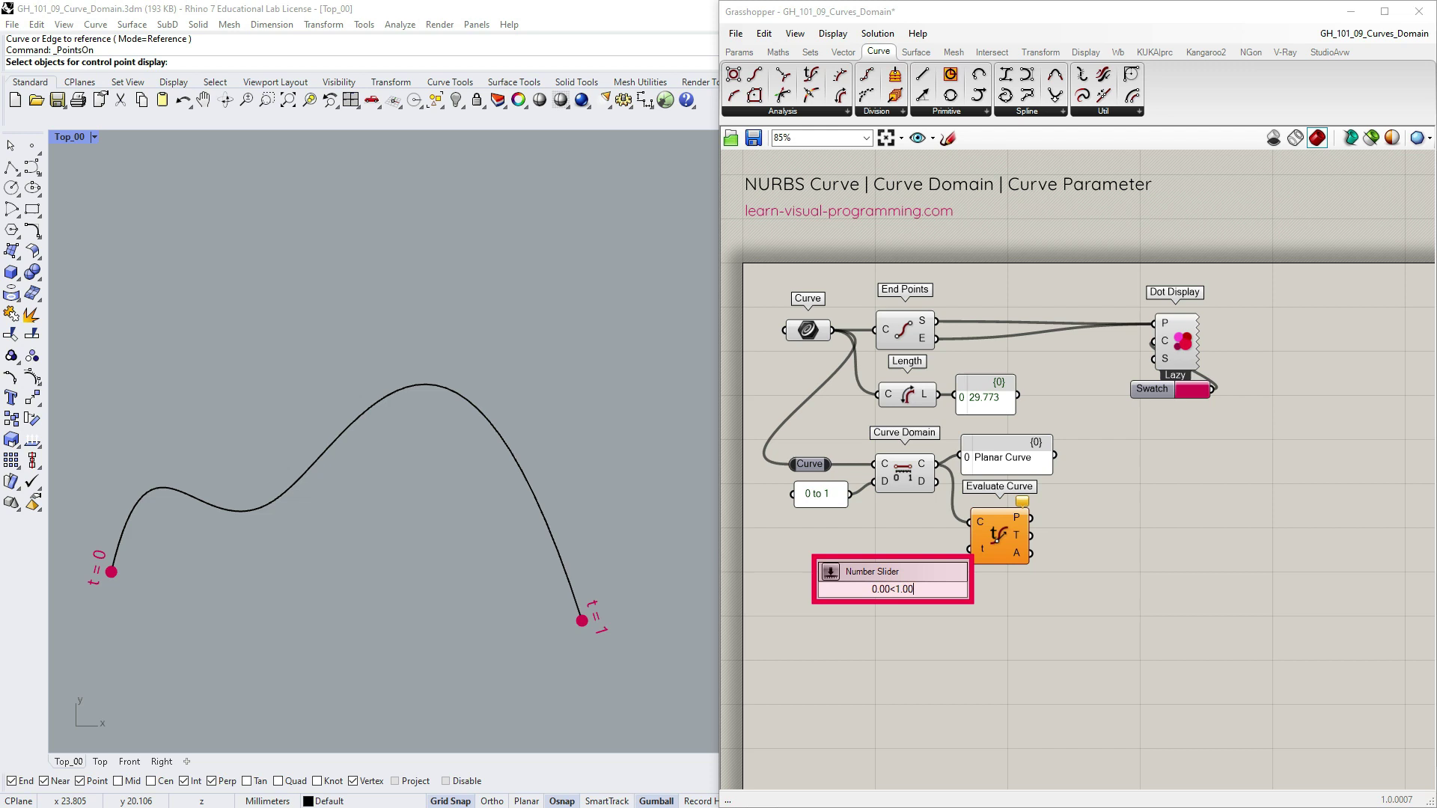
key(Return)
drag(938, 548, 973, 549)
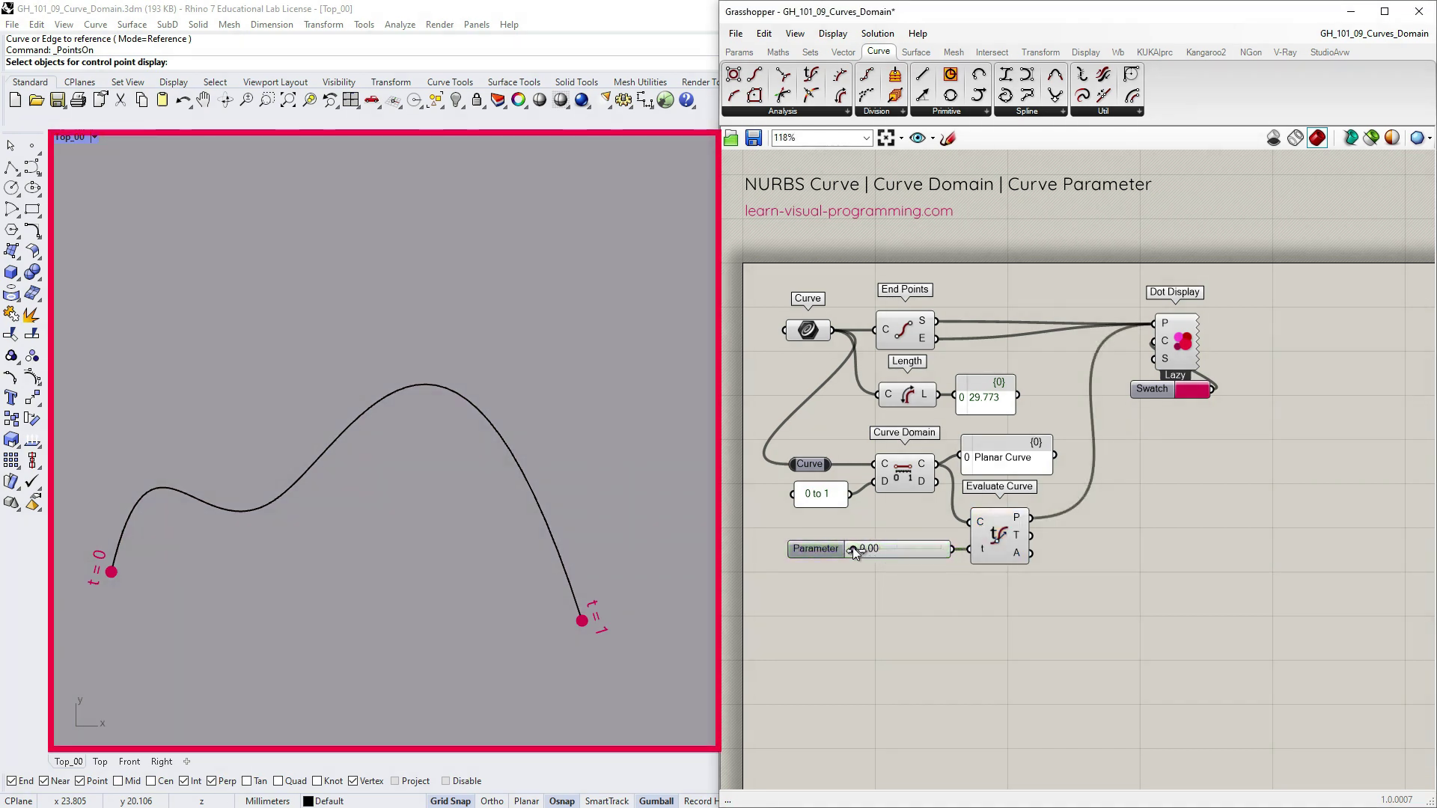
mouse_move(852, 547)
mouse_down()
mouse_move(947, 546)
mouse_move(846, 562)
mouse_move(897, 549)
mouse_move(787, 449)
mouse_up()
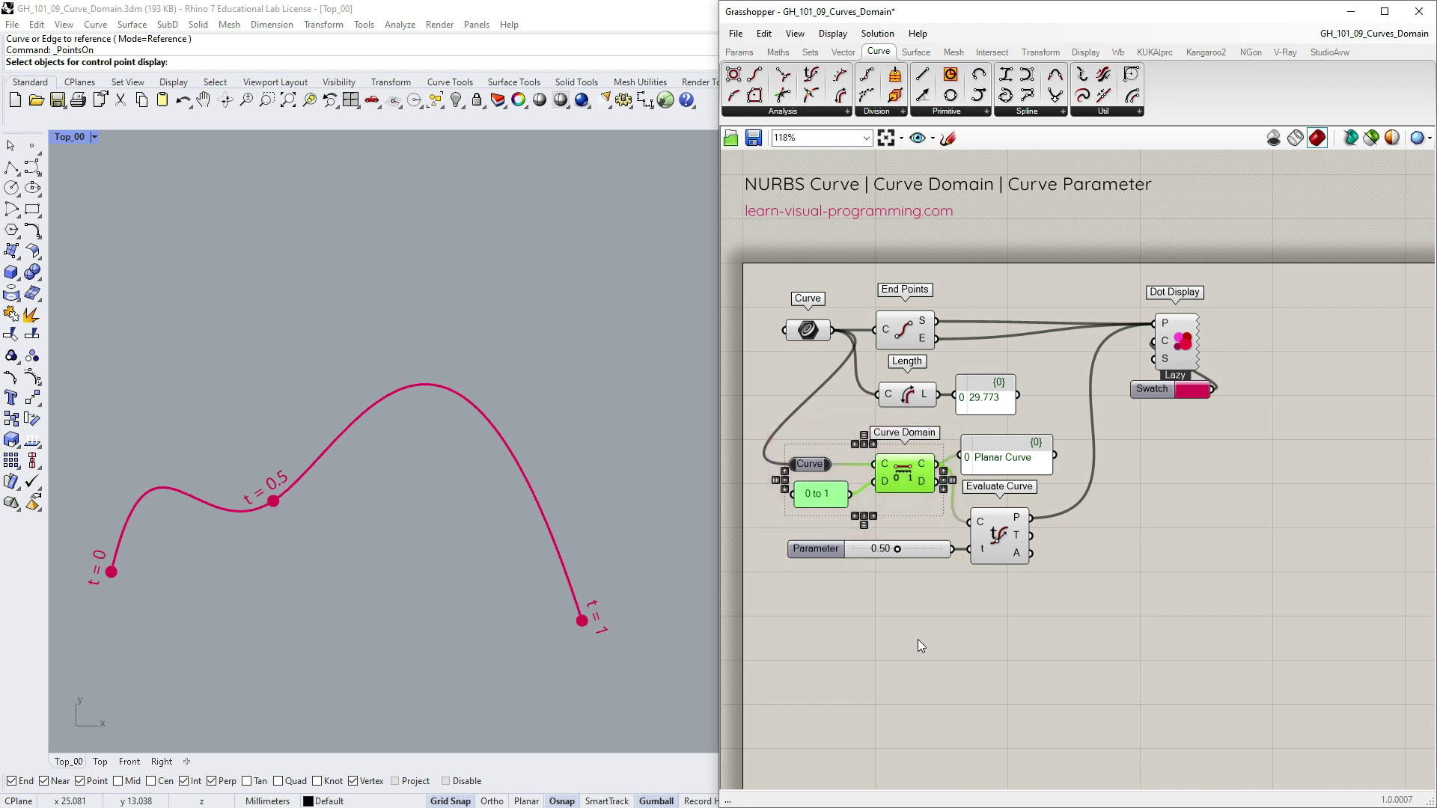
Delete the Curve Domain components and reparameterize the input curve to a 0 to 1 domain
key(Delete)
right_click(809, 330)
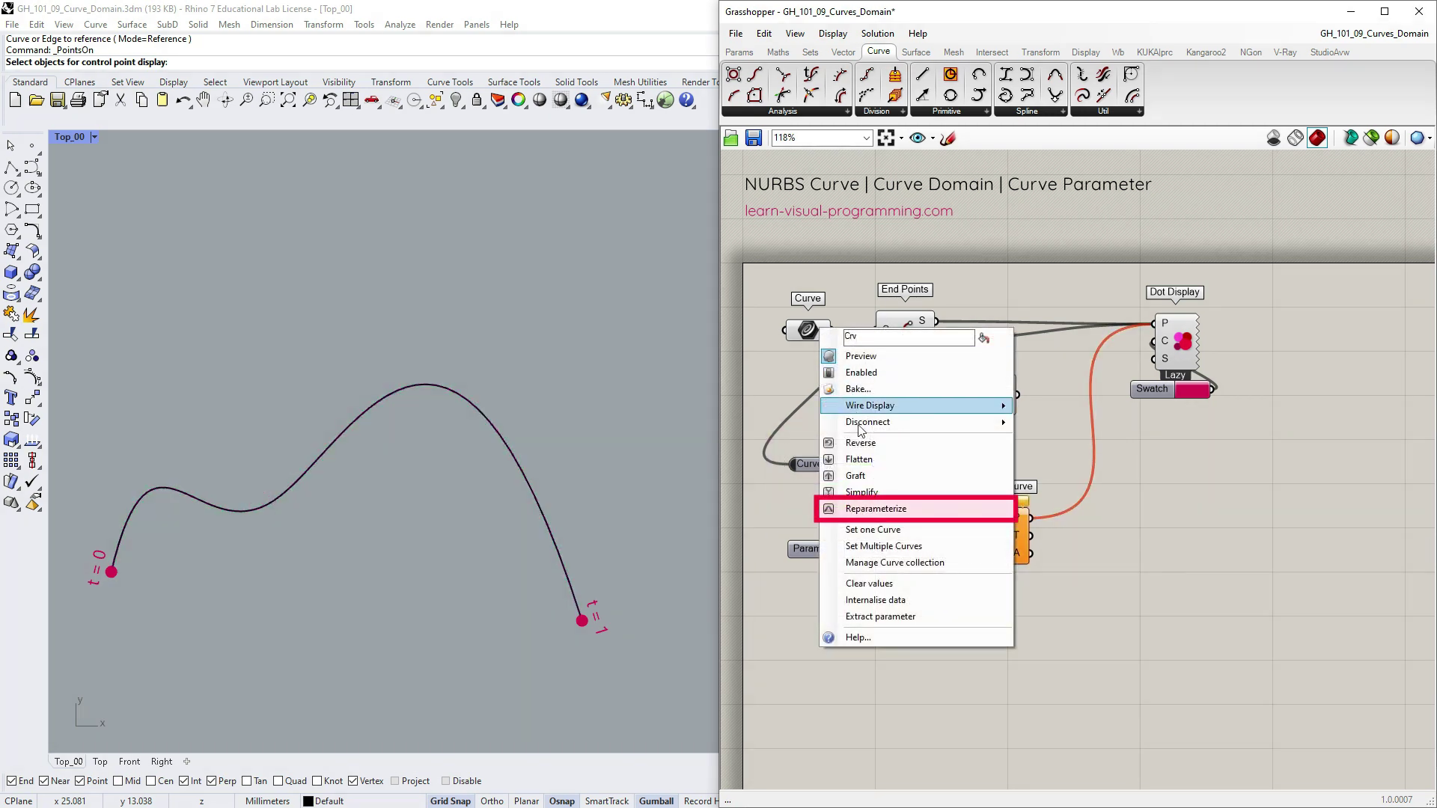
click(876, 511)
mouse_move(810, 465)
mouse_down()
mouse_move(814, 523)
mouse_move(896, 548)
mouse_up()
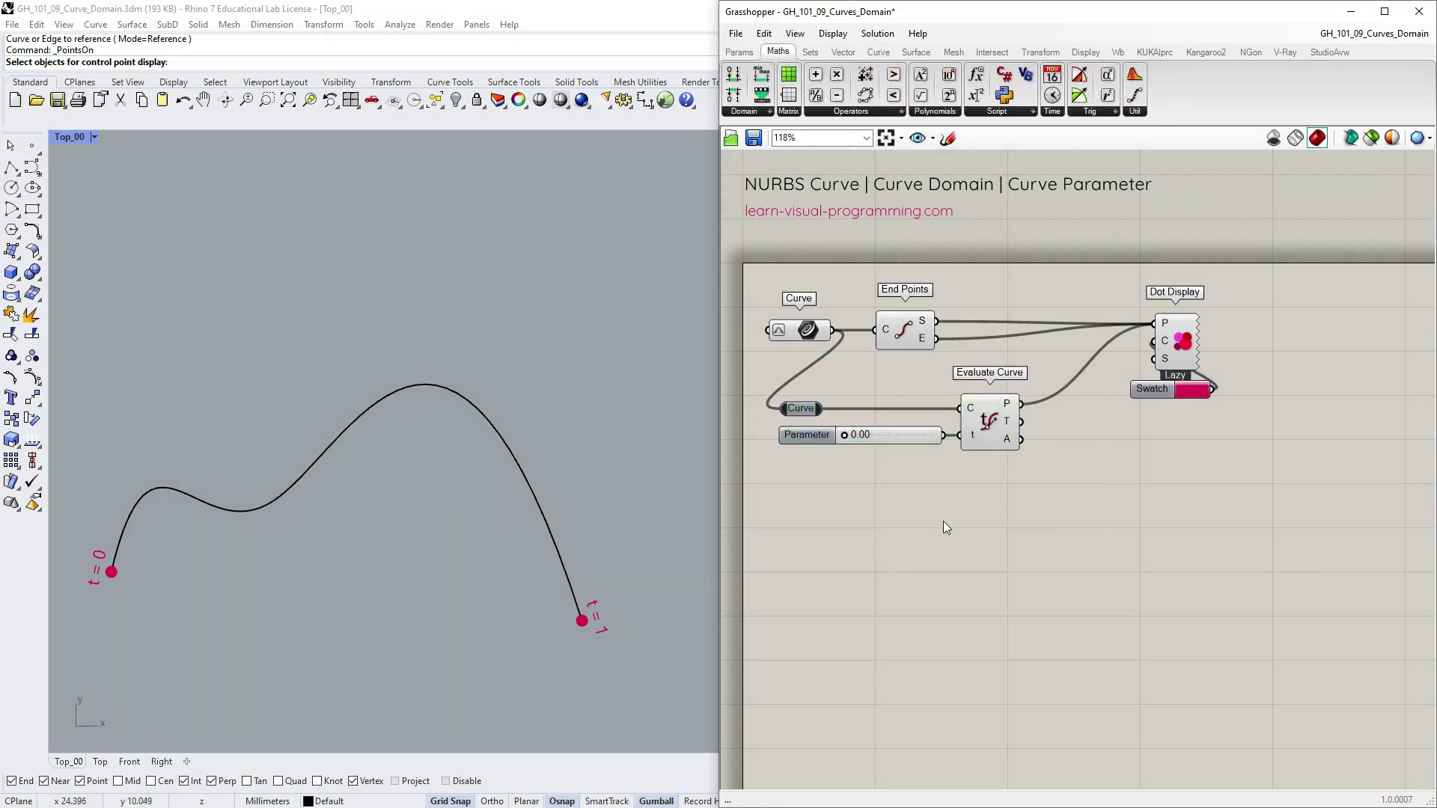
Feed a Range into t, vary its steps up then down to 40 and 10 to show points along the curve
click(810, 52)
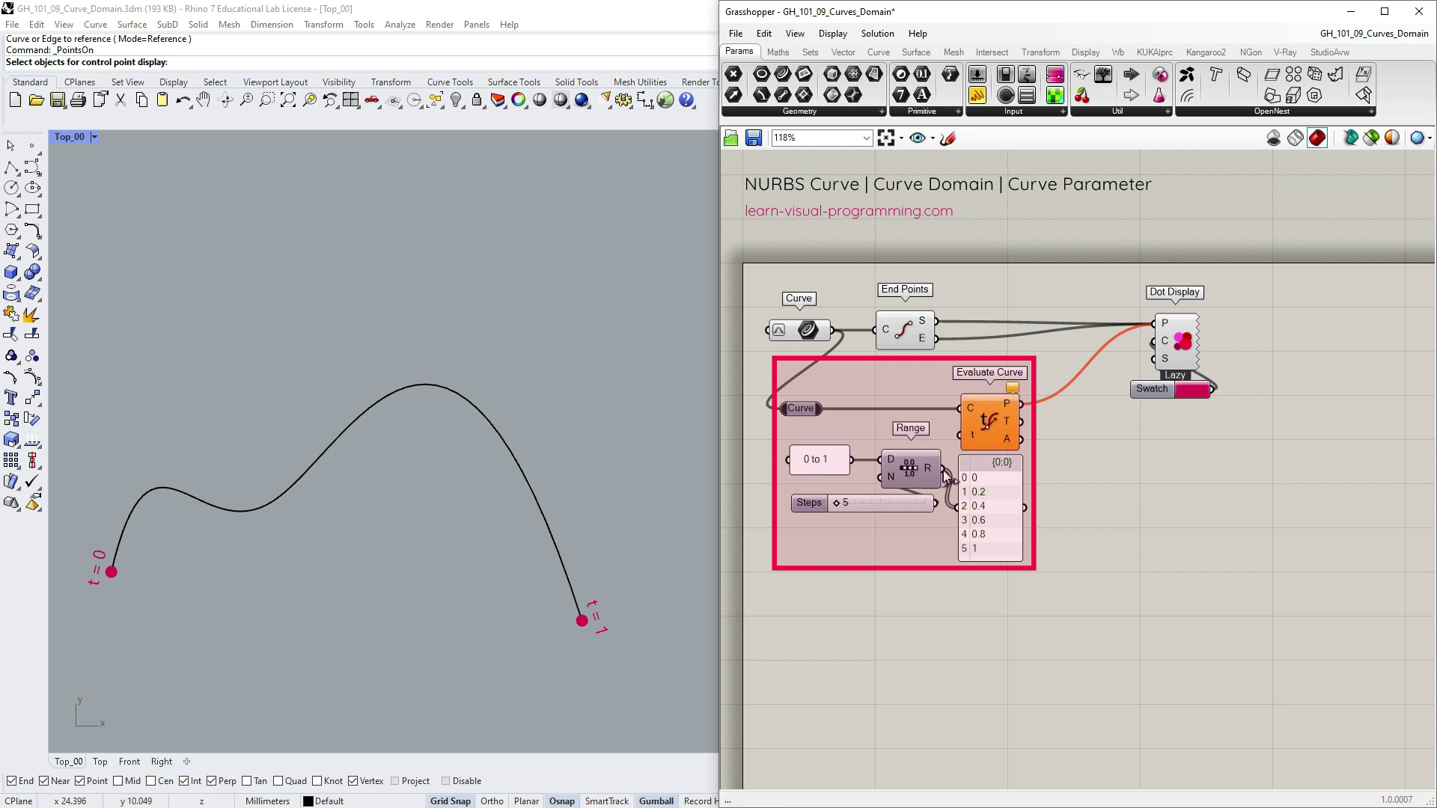
drag(952, 429, 956, 433)
drag(839, 502, 916, 509)
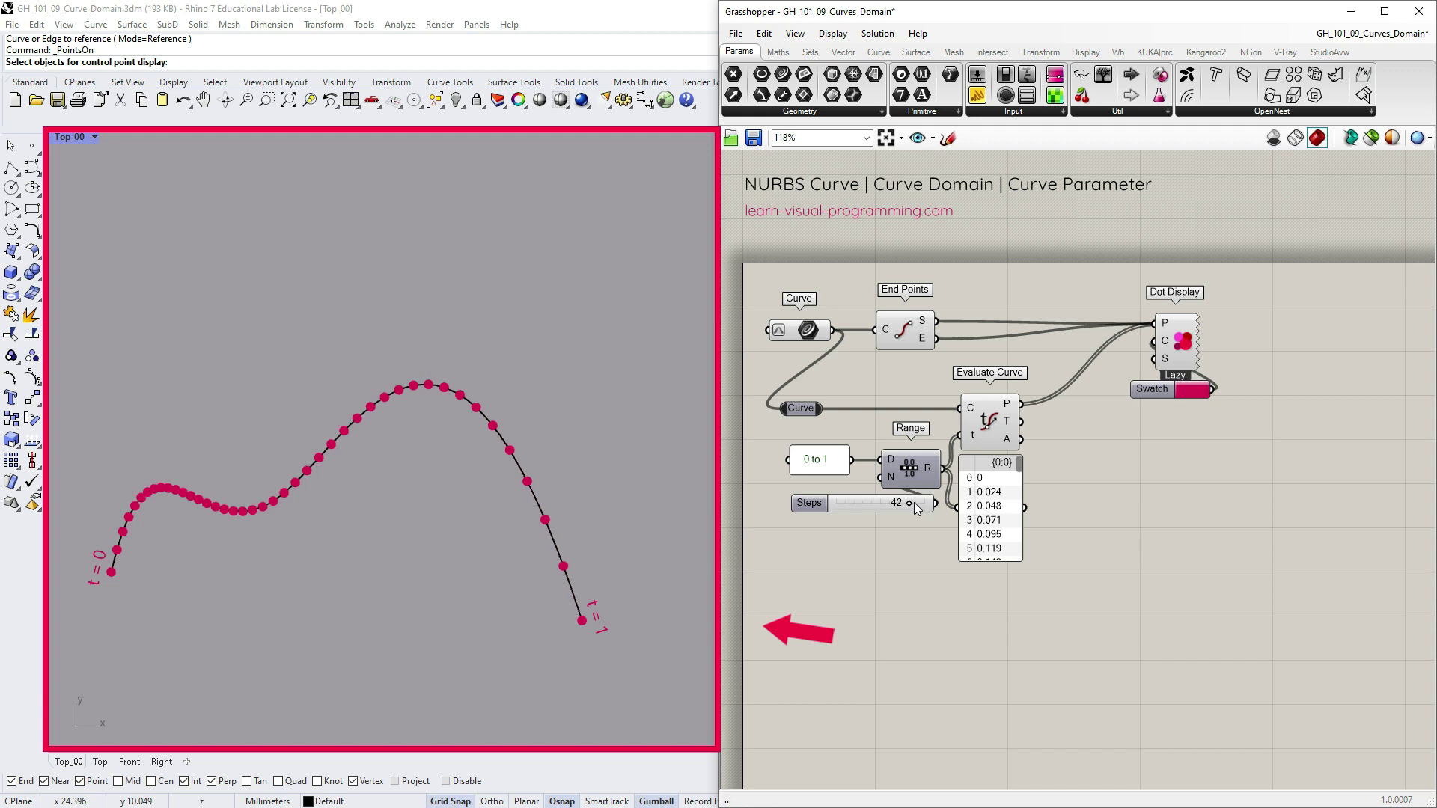
drag(916, 509, 850, 504)
mouse_move(1015, 559)
mouse_down()
mouse_move(1015, 639)
mouse_move(1016, 619)
mouse_up()
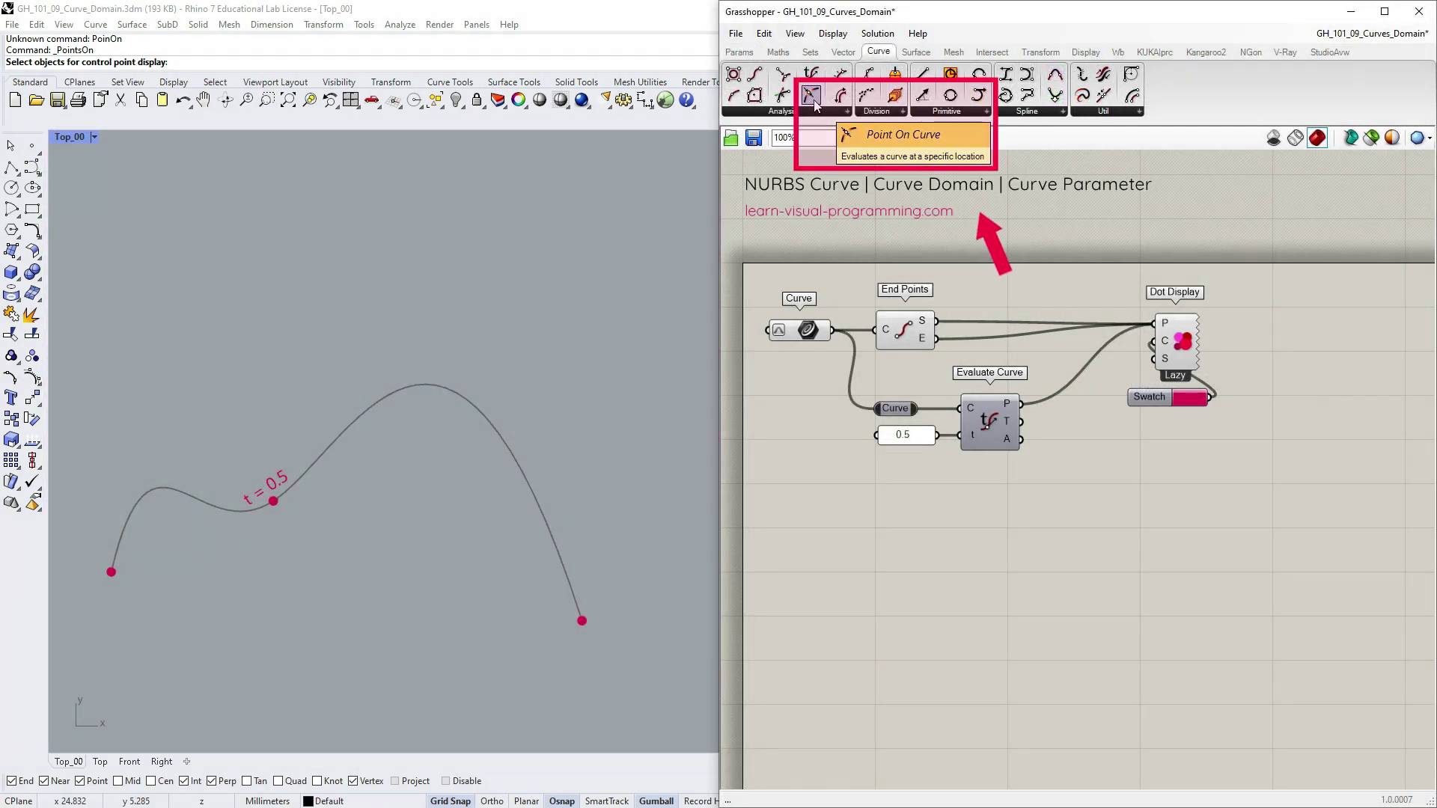
Wire a Point On Curve to the curve, inspect its preset positions, then delete it
drag(816, 101, 930, 552)
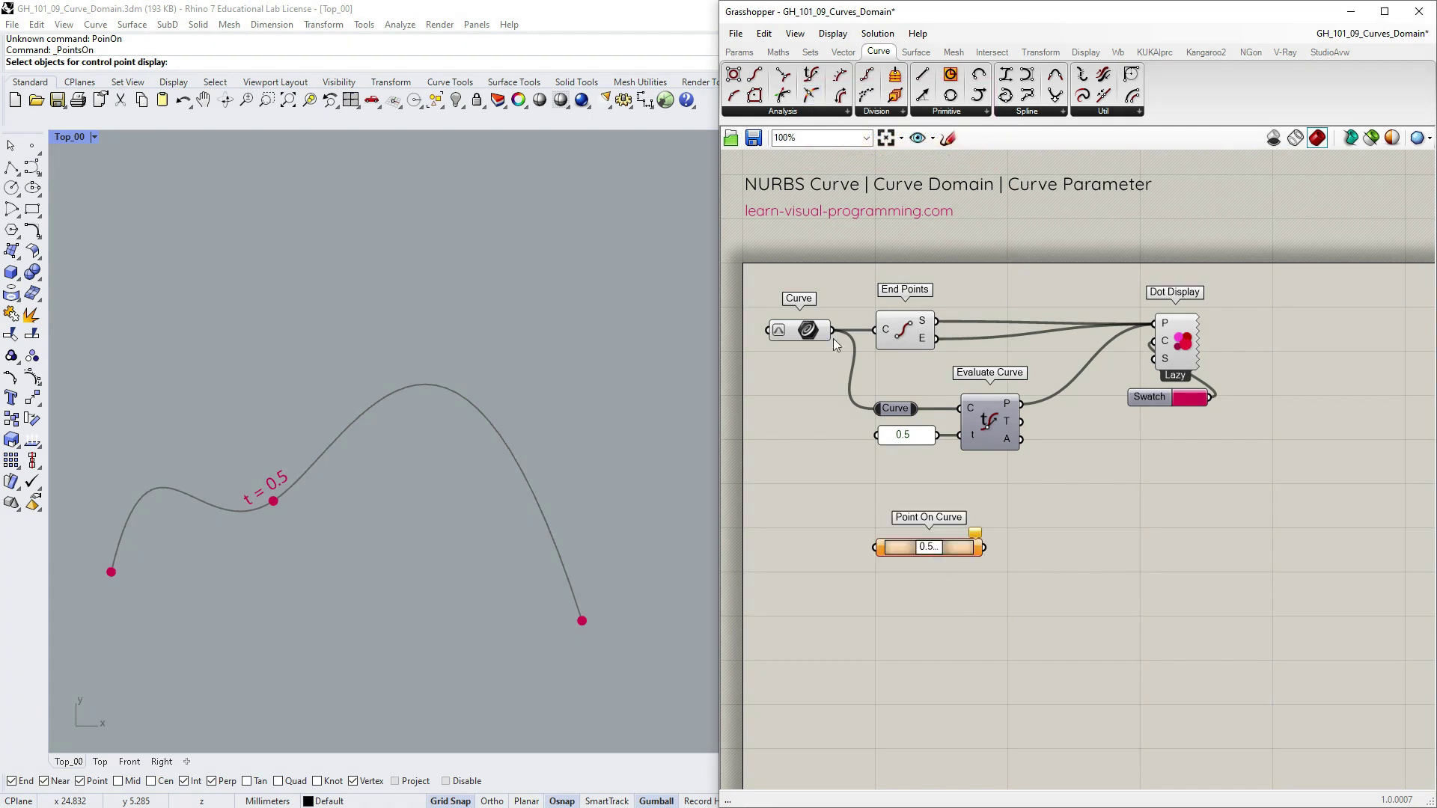
drag(833, 330, 876, 538)
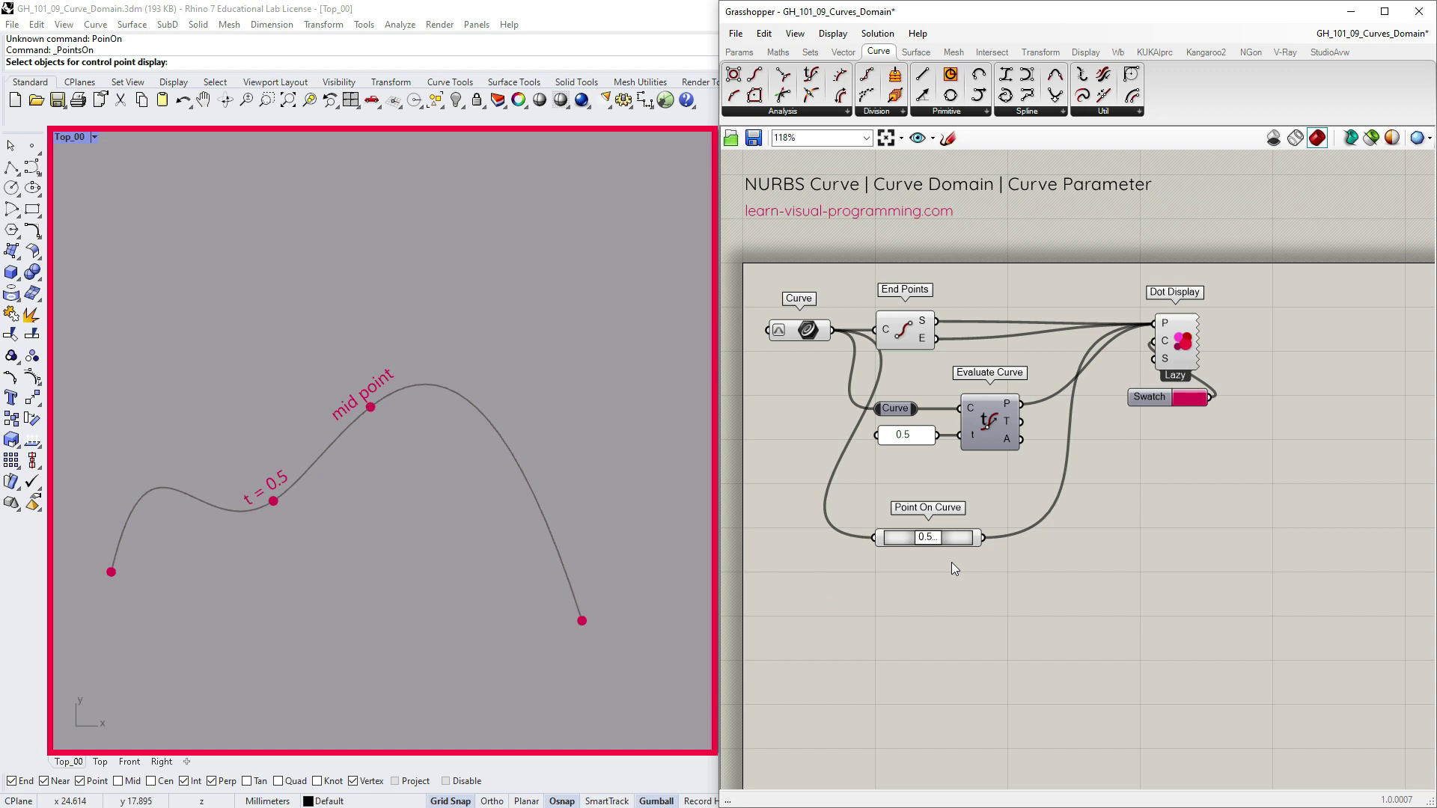
right_click(935, 537)
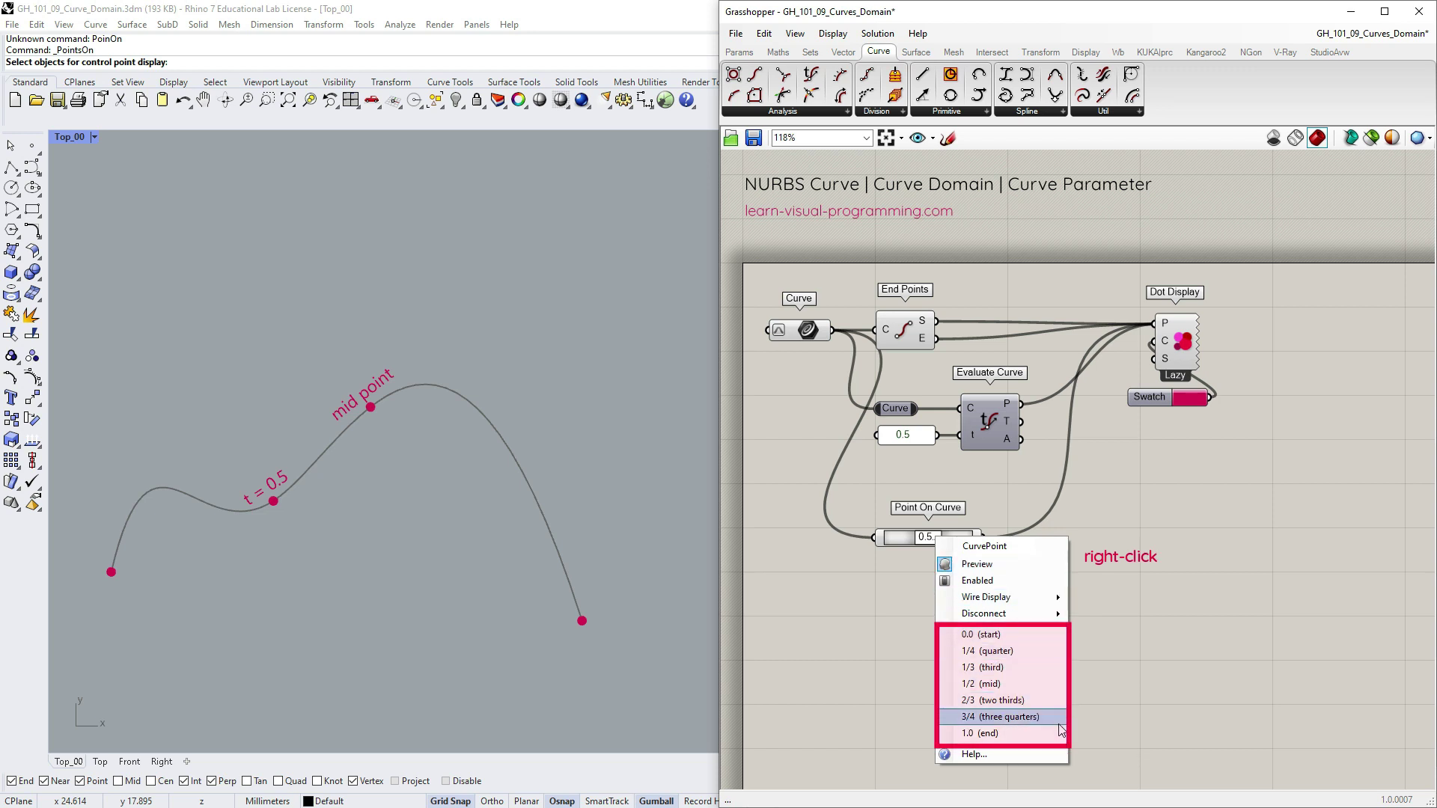
click(1111, 741)
click(927, 537)
key(Delete)
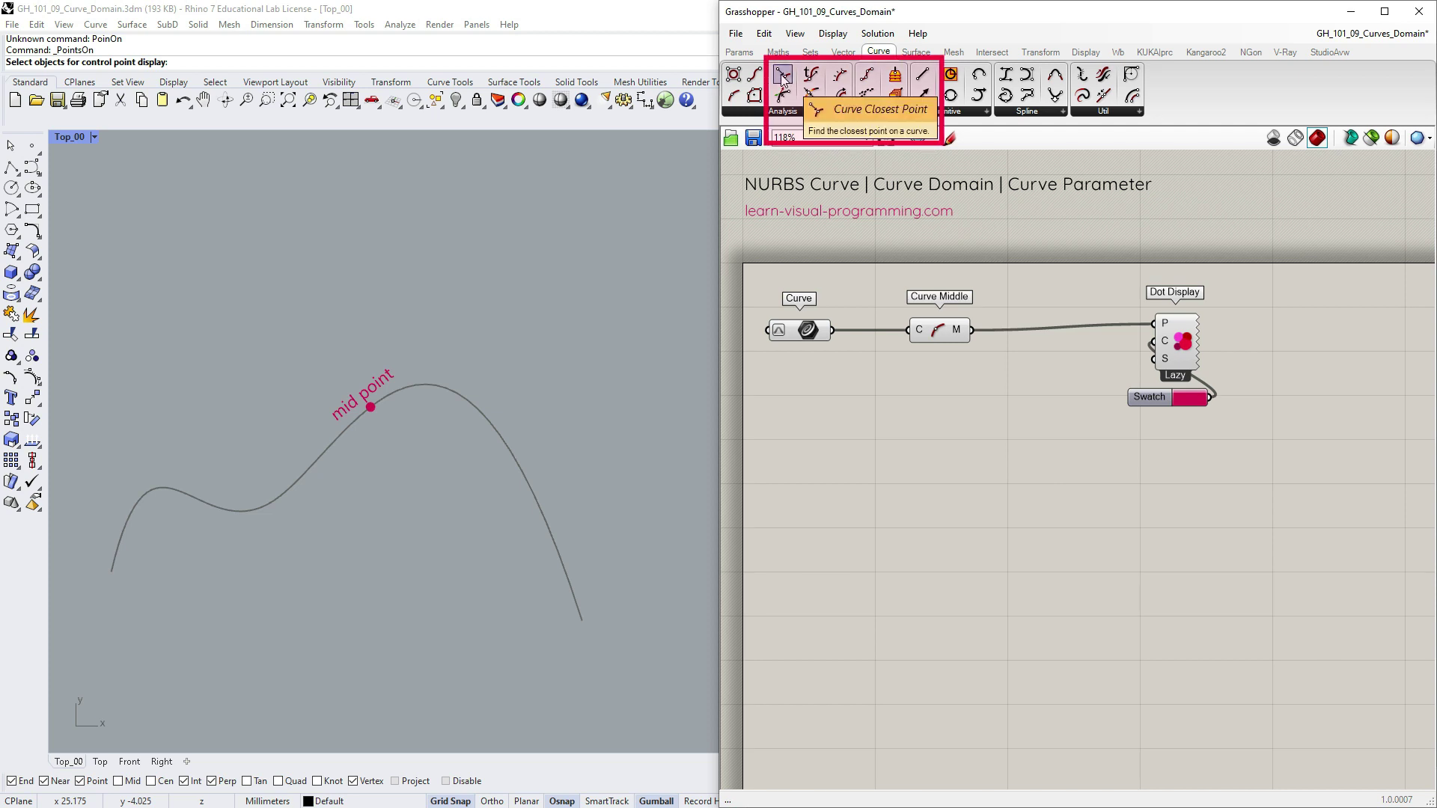
Place Curve Closest Point and feed it the Curve Middle point and the curve
drag(783, 78, 930, 416)
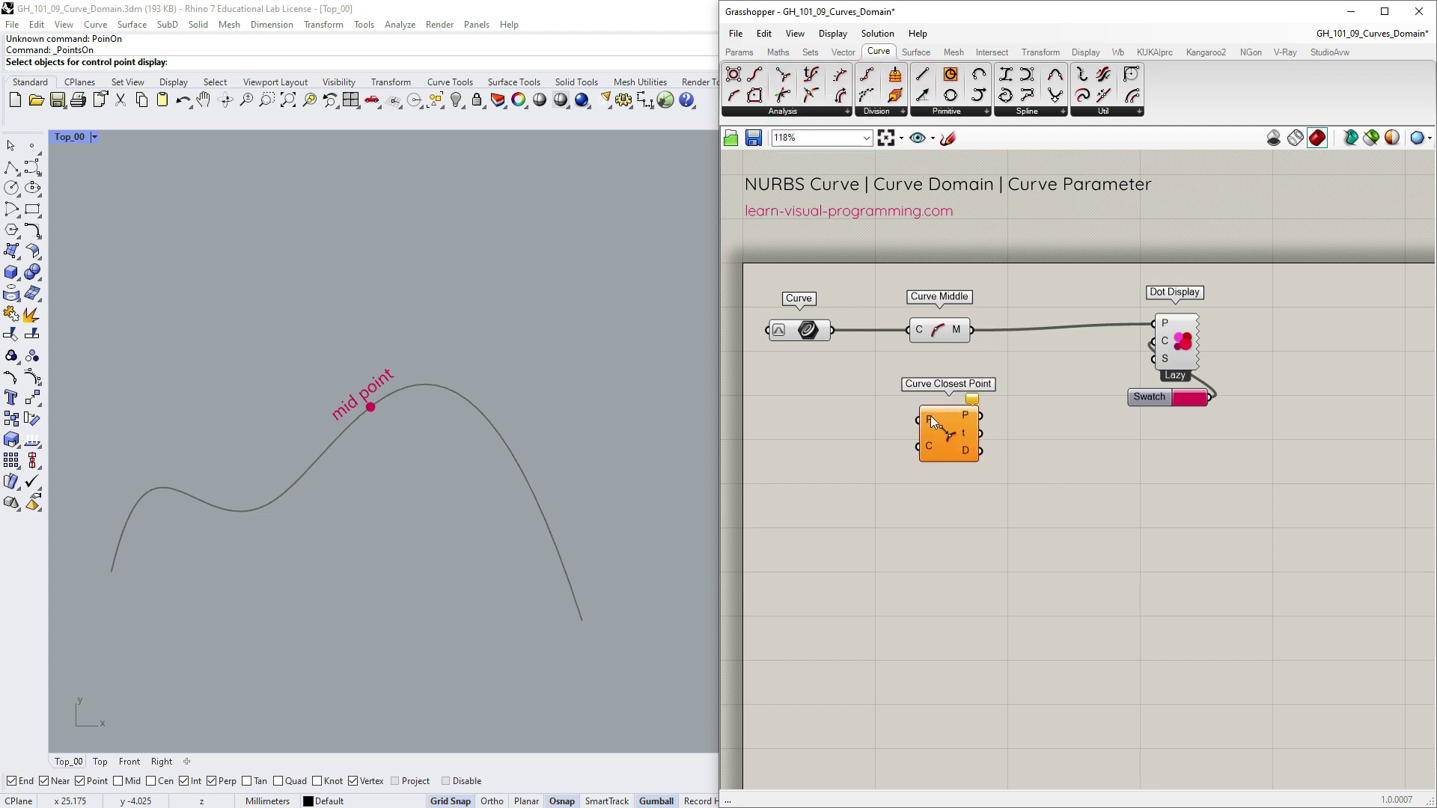
mouse_move(973, 329)
mouse_down()
mouse_move(913, 406)
mouse_move(921, 428)
mouse_up()
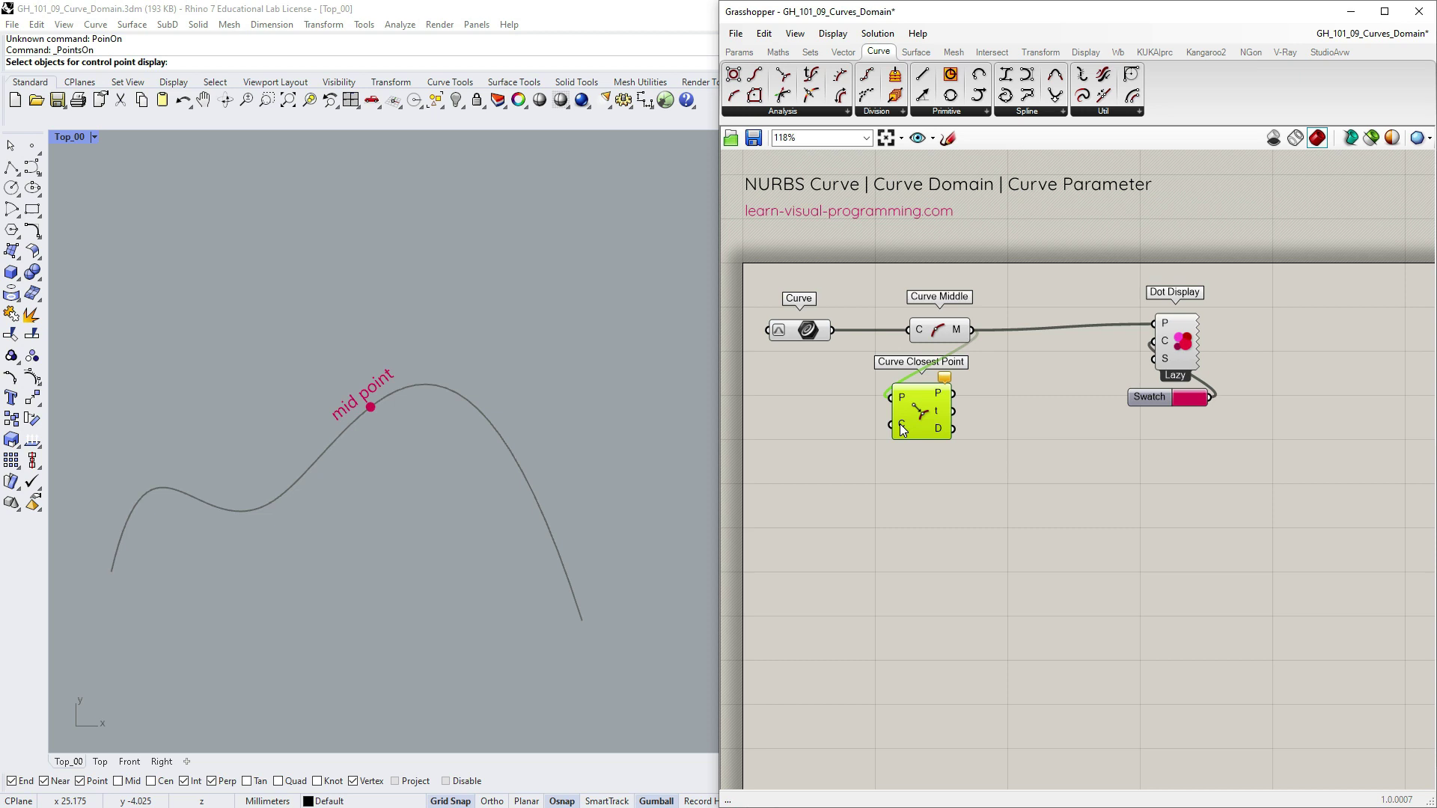
drag(834, 331, 892, 427)
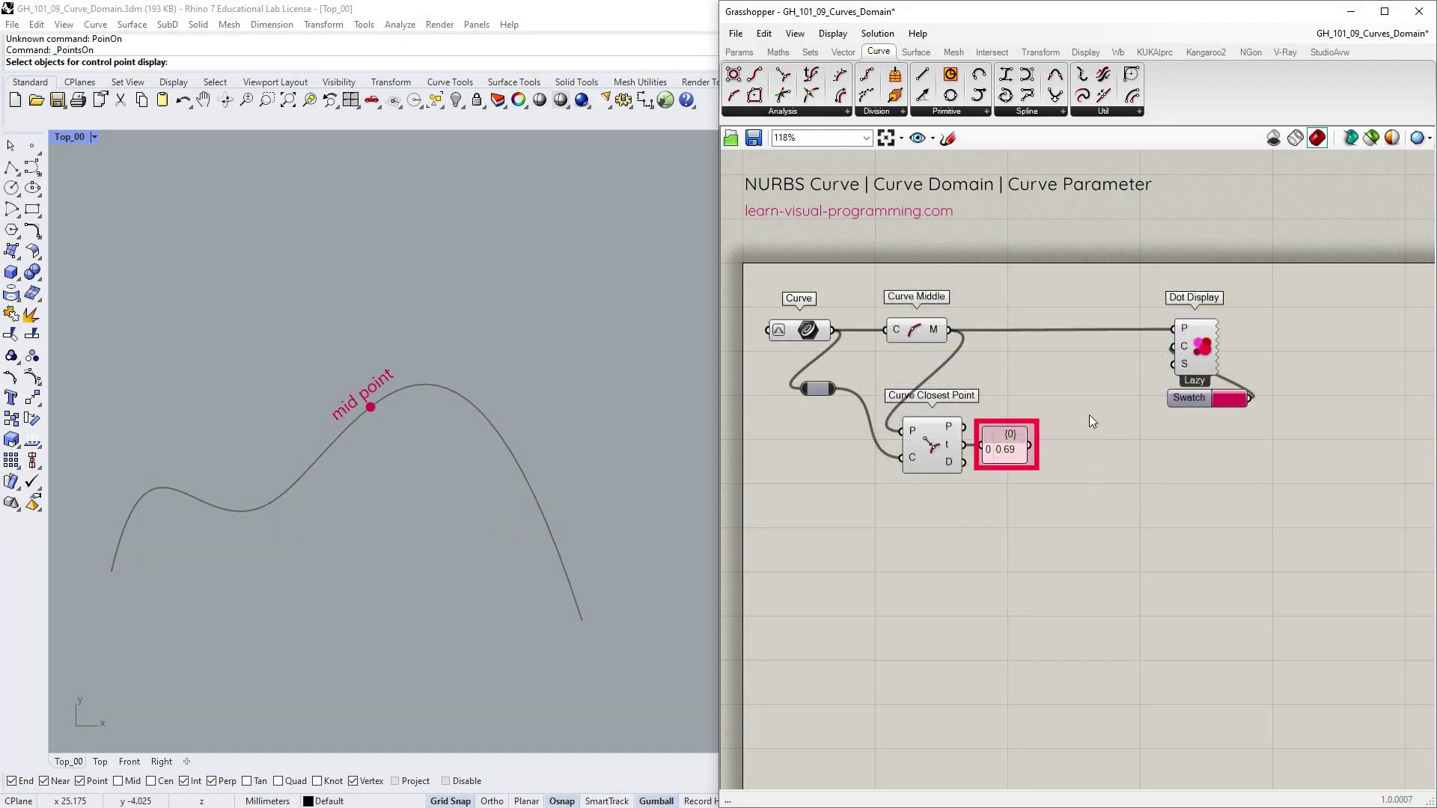
Shatter the curve at its midpoint parameter and pass the chosen half out through List Item
click(890, 113)
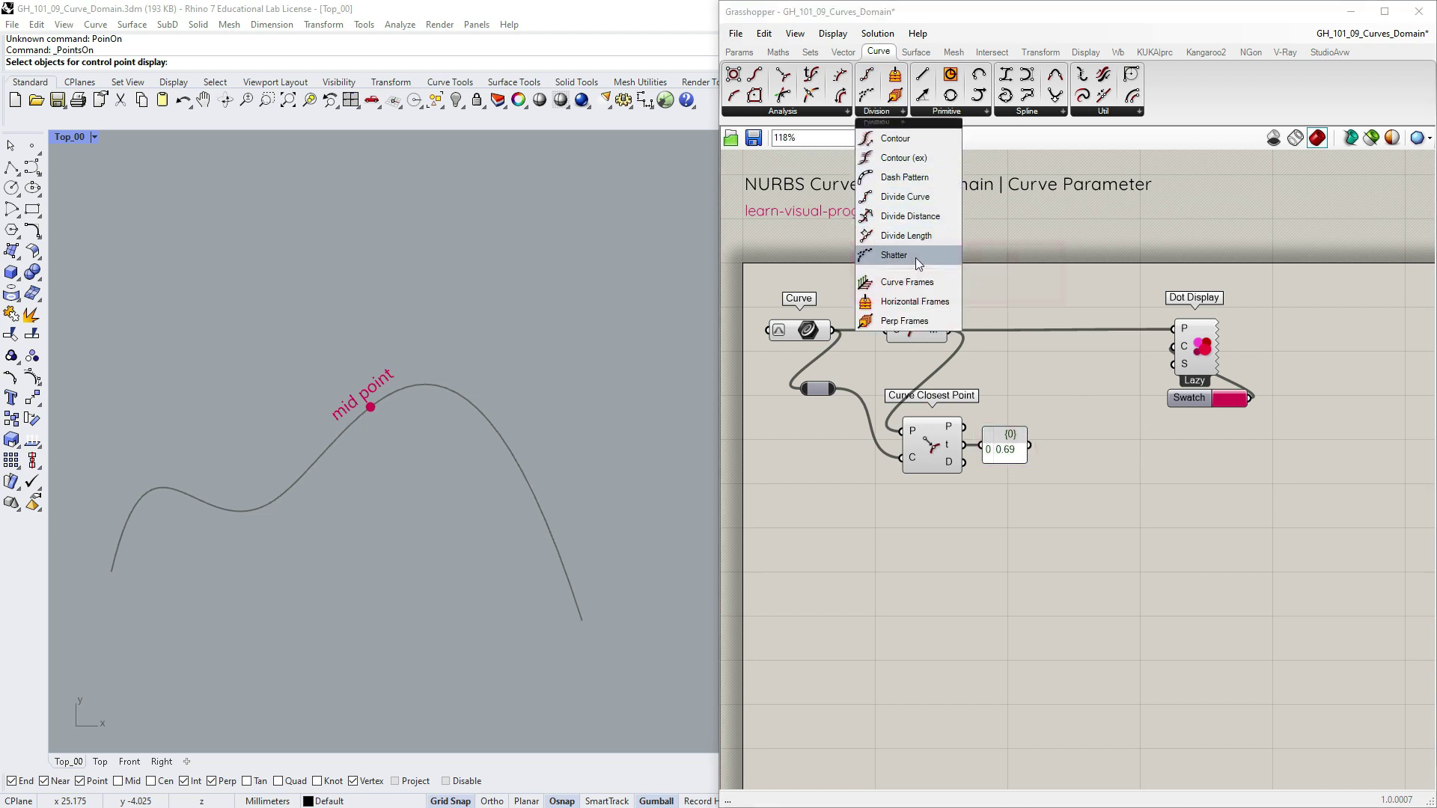
mouse_move(955, 256)
mouse_down()
mouse_move(1048, 393)
mouse_move(816, 390)
mouse_up()
click(816, 390)
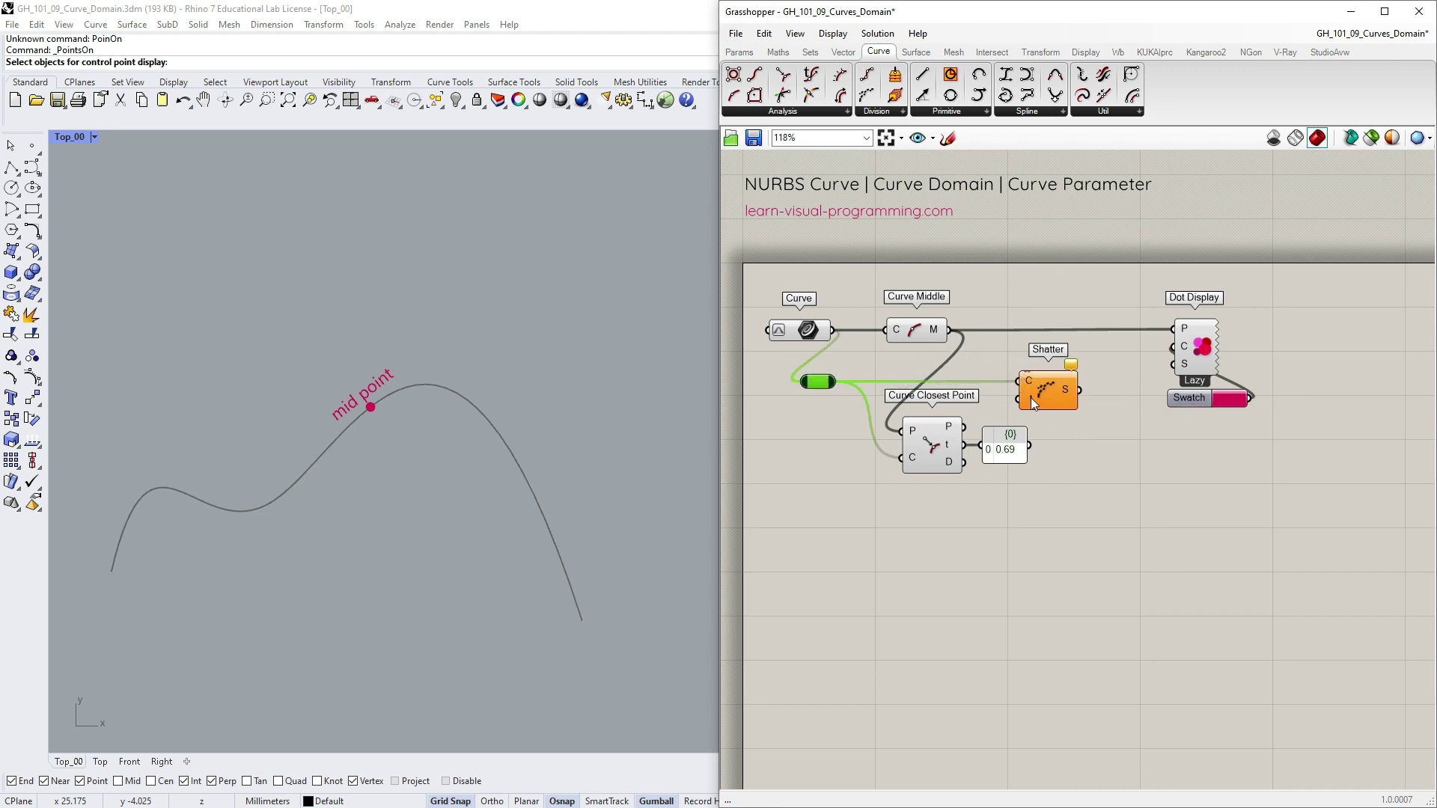
drag(1030, 398, 963, 447)
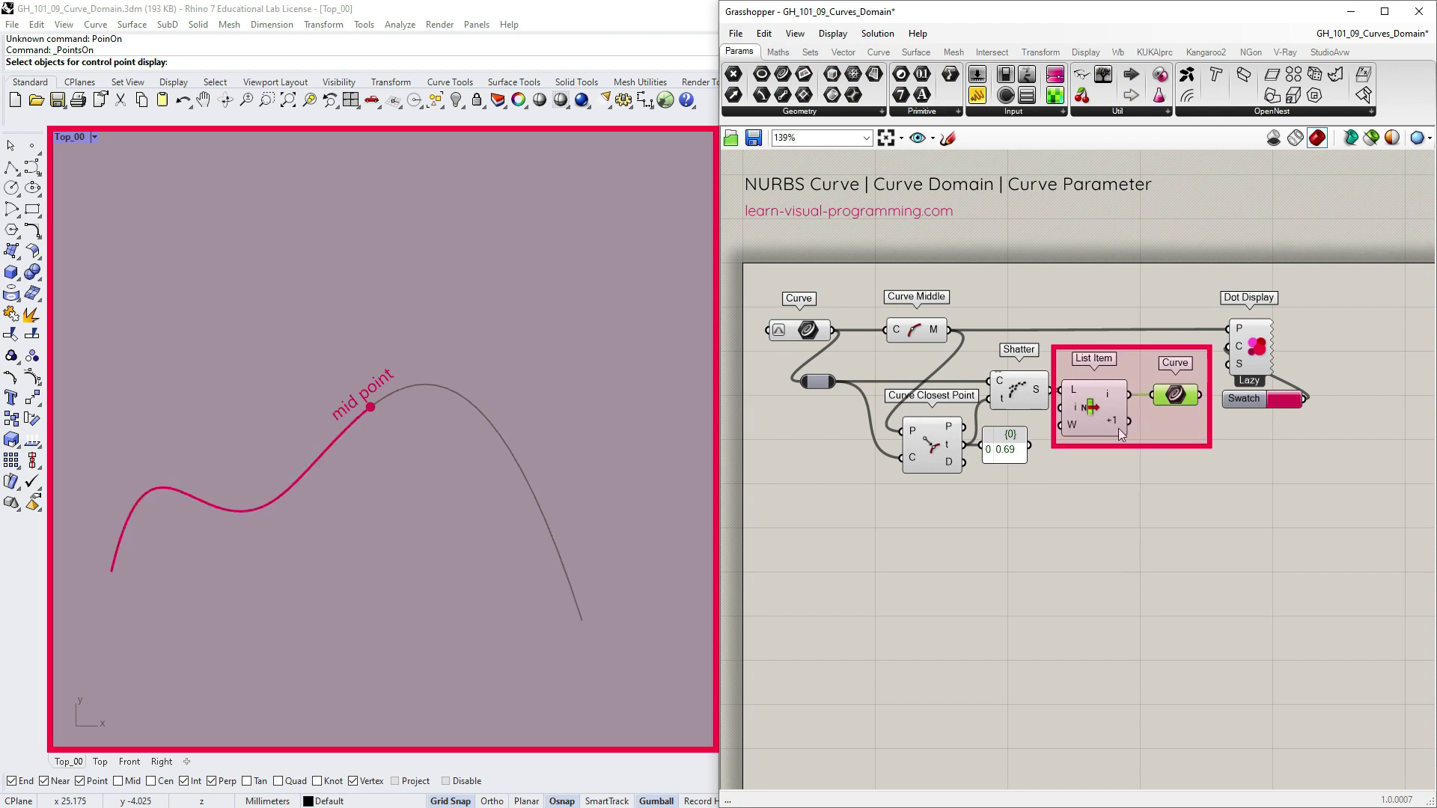
drag(1156, 412, 1166, 426)
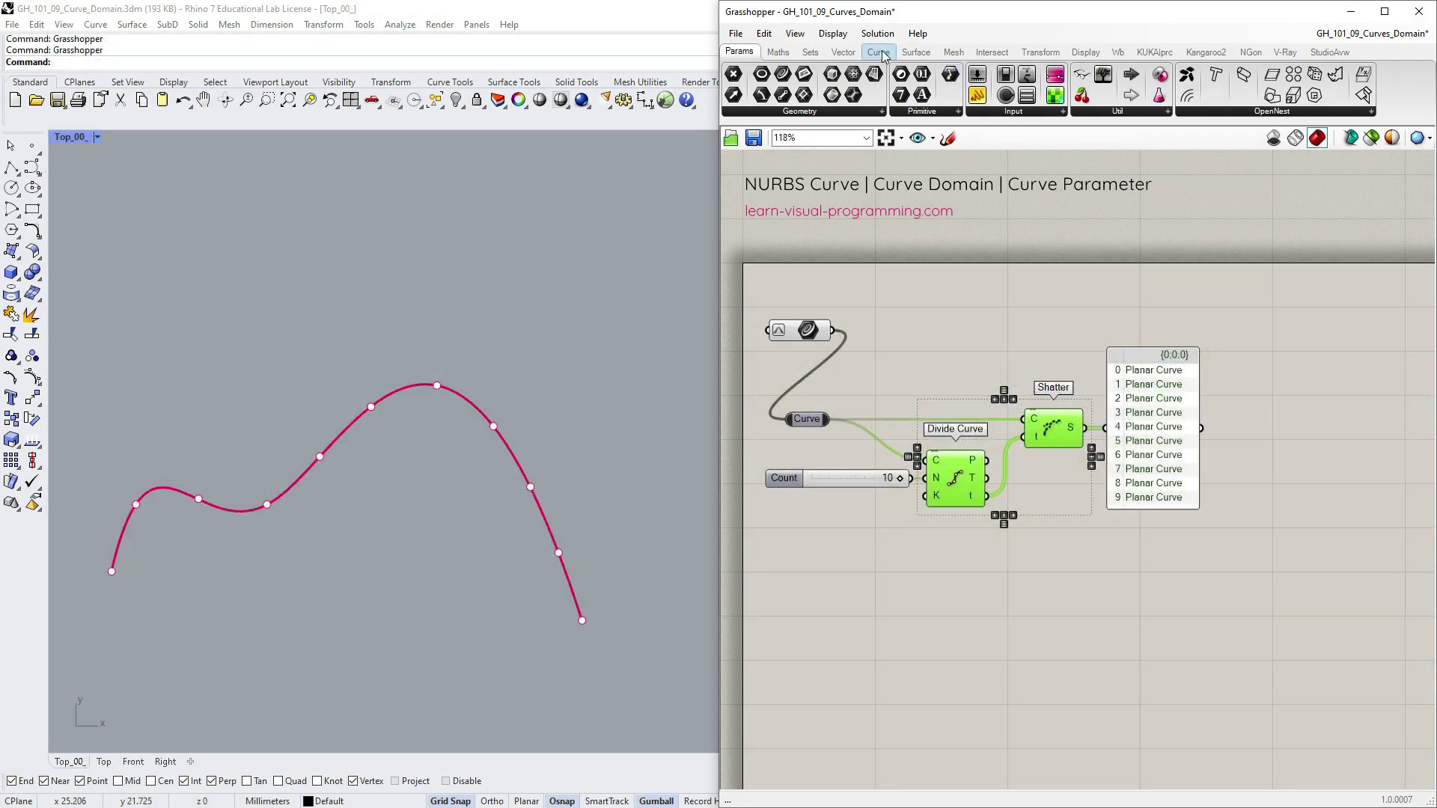
Show the Curve components and drop down the Division group
click(880, 53)
click(887, 111)
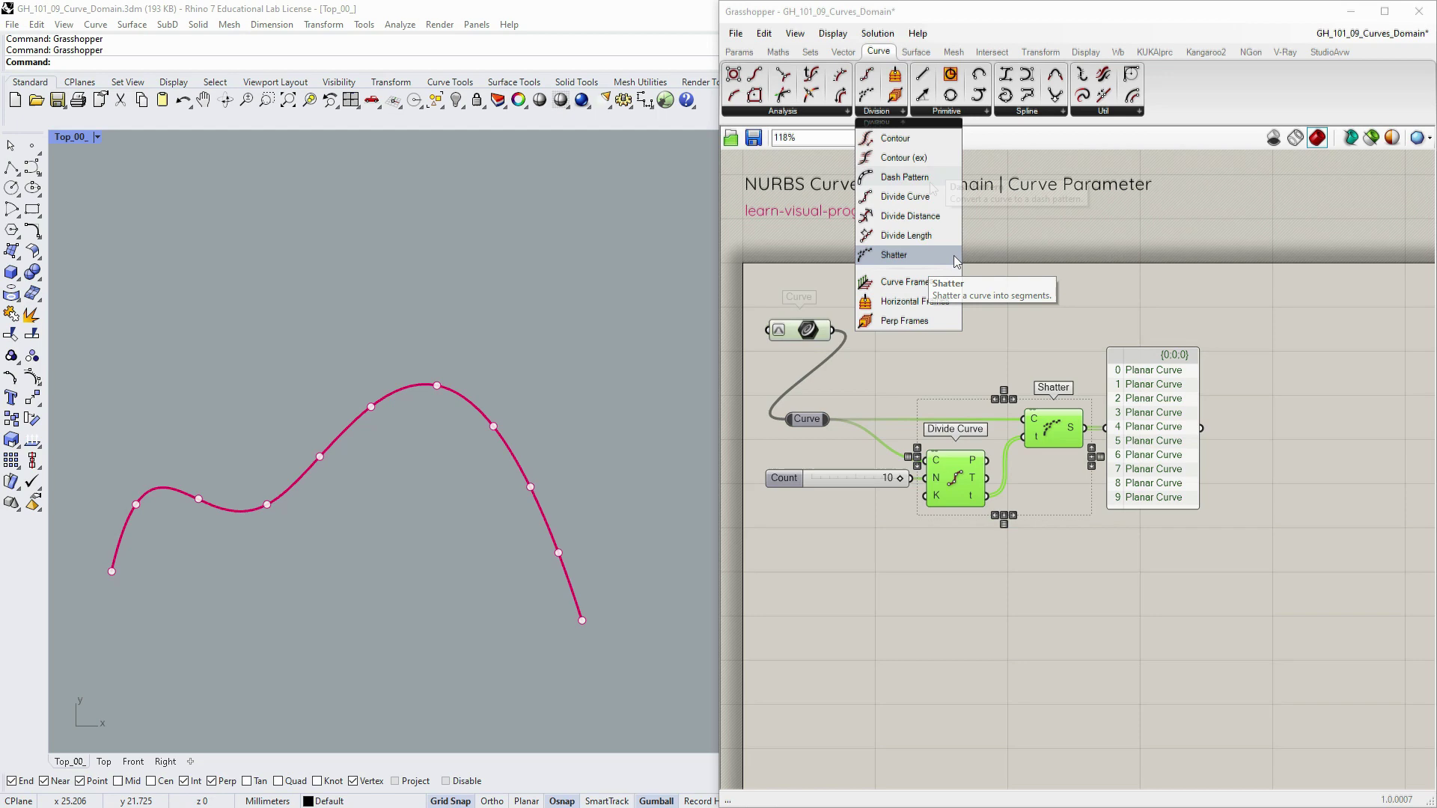
Dash the curve with a 0.5 pattern, collect the dashes and measure each dash length
click(926, 180)
click(916, 349)
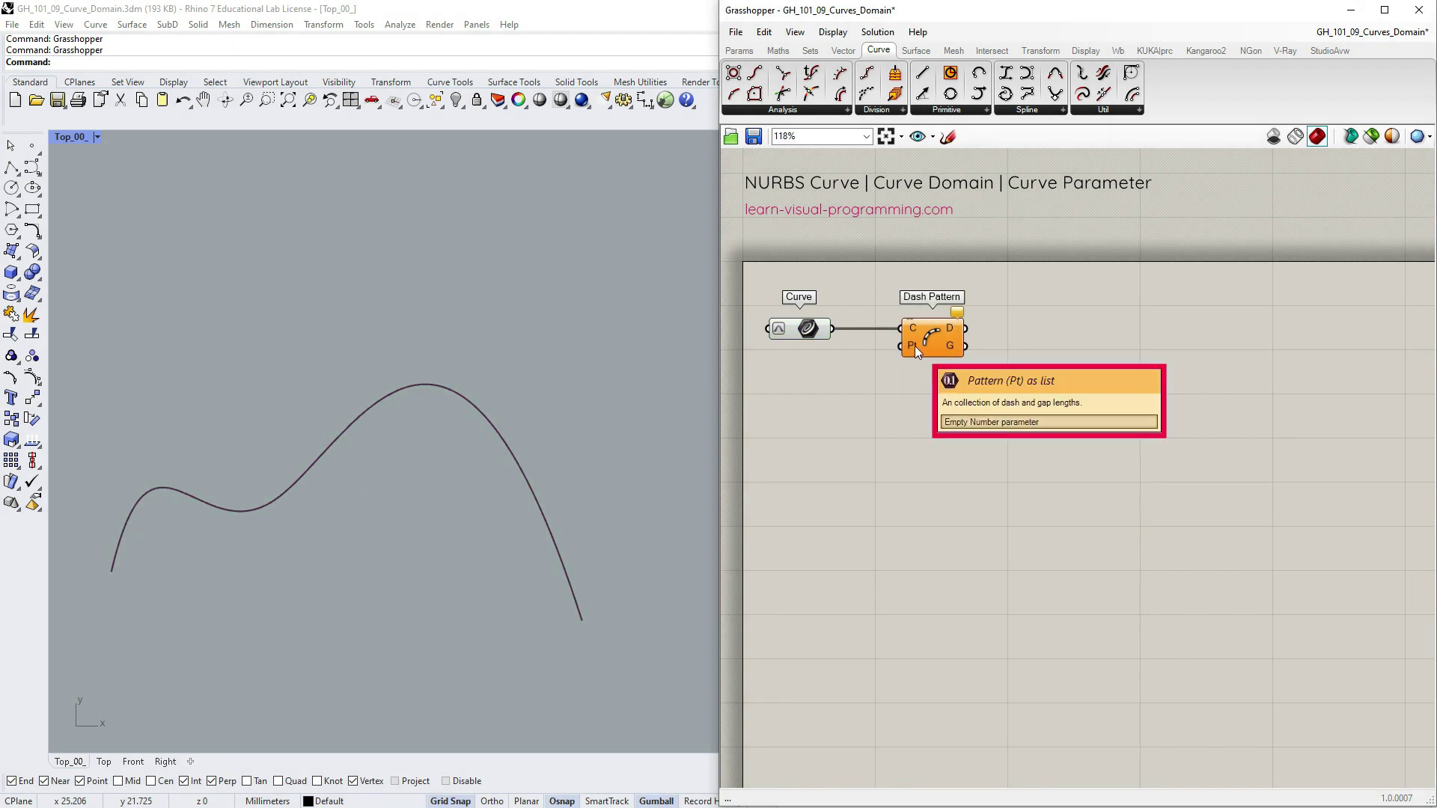
double_click(885, 383)
text(0.5)
key(Return)
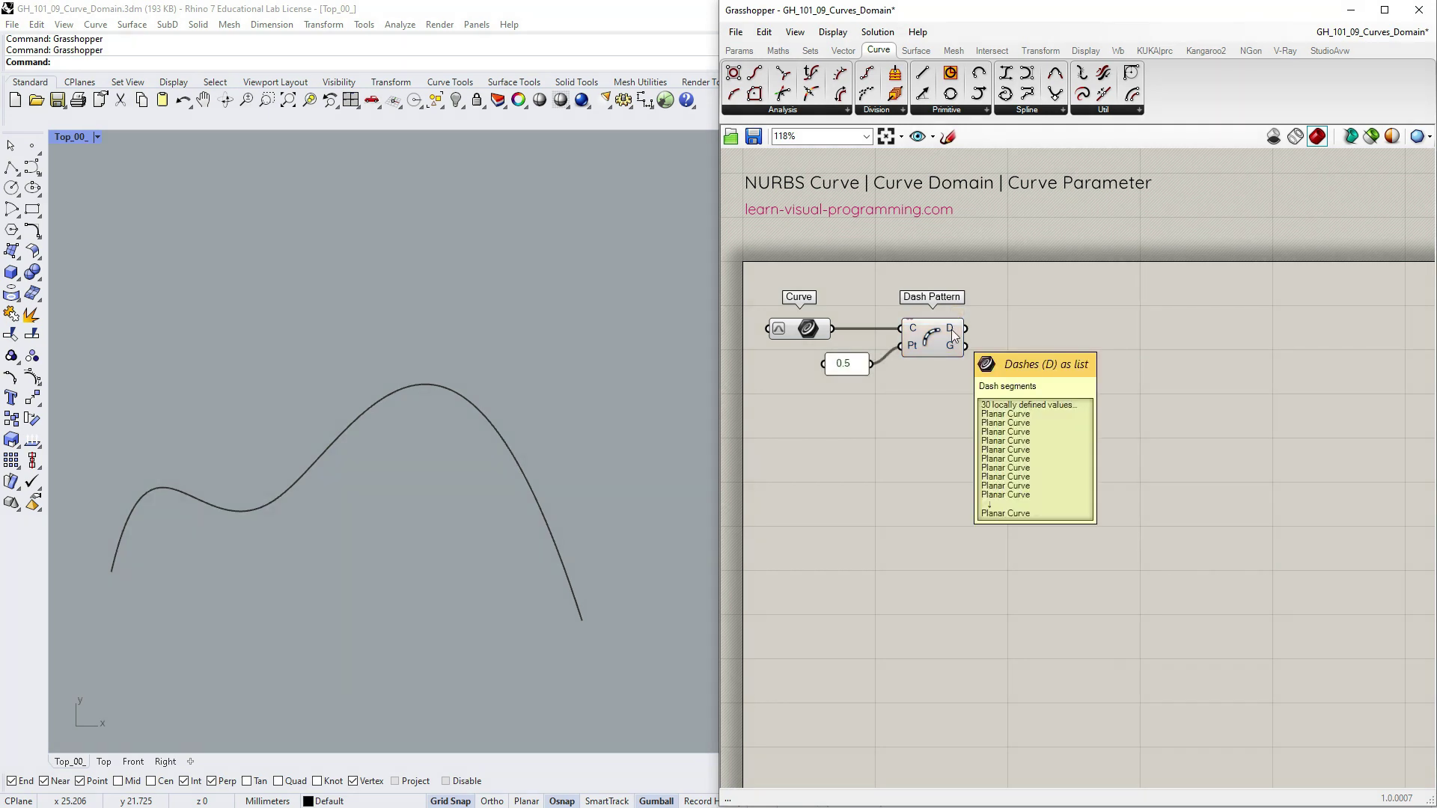
mouse_move(952, 329)
mouse_down()
mouse_move(1007, 329)
mouse_move(1004, 355)
mouse_up()
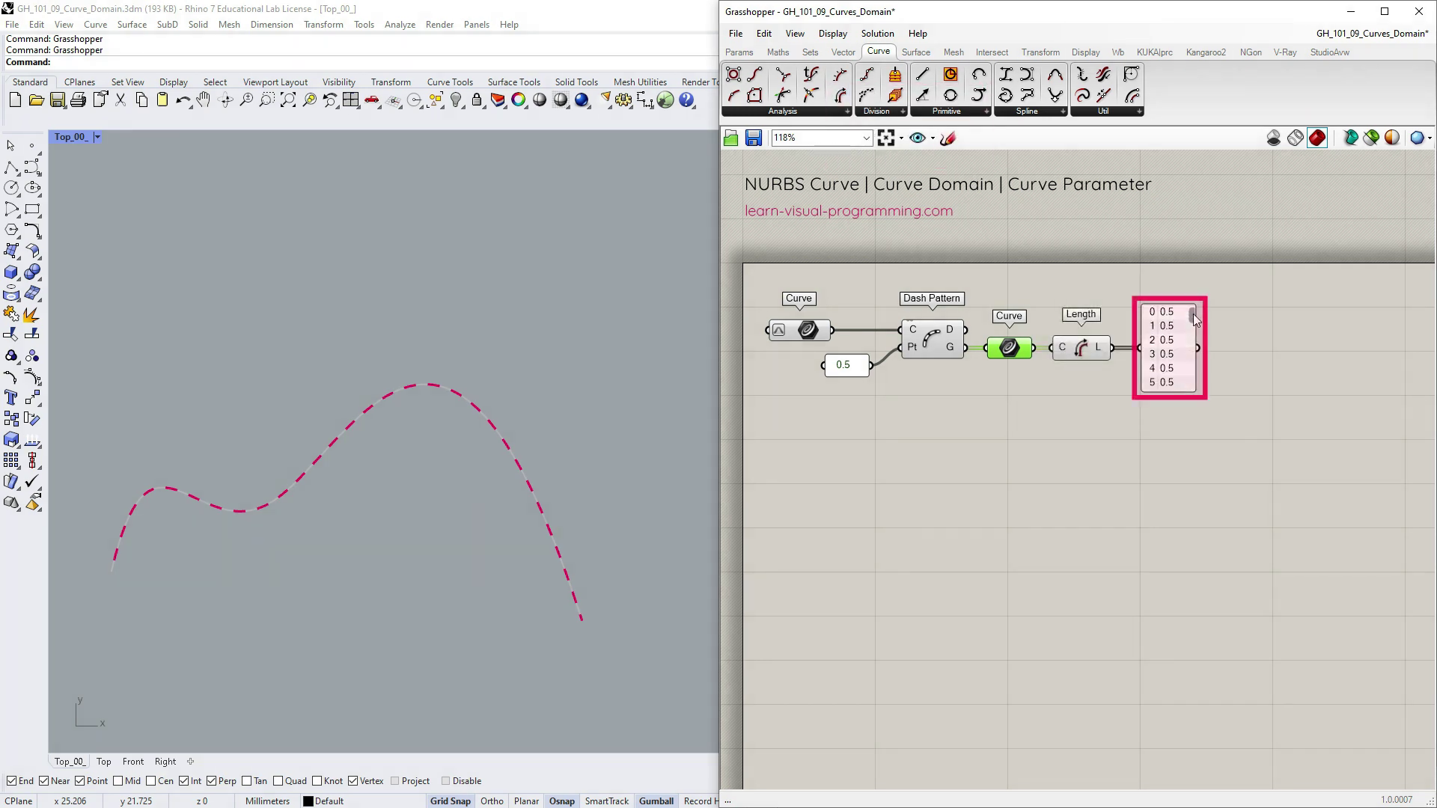
drag(1196, 320, 1195, 387)
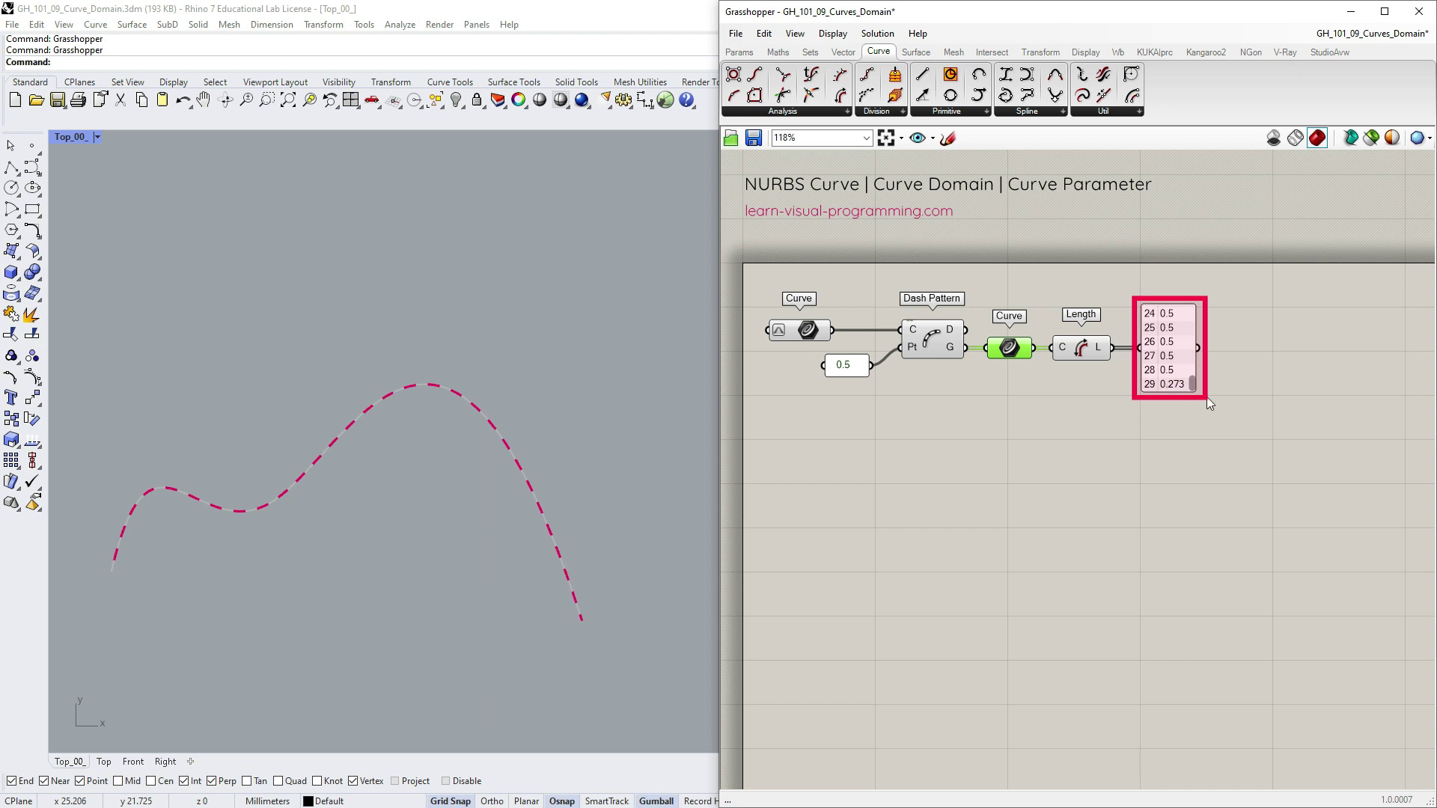
drag(968, 329, 986, 348)
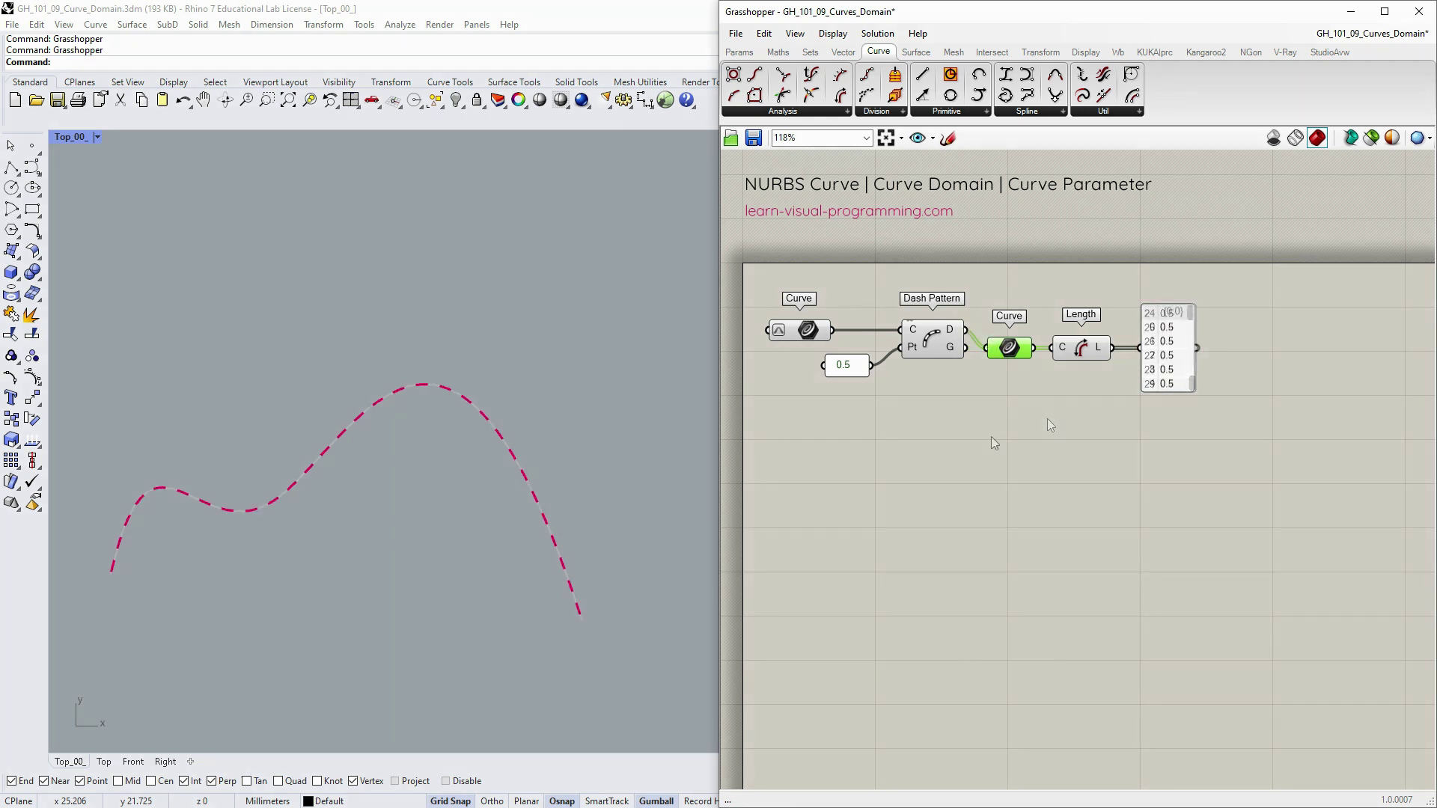
Change the pattern panel to 0.6 and 0.3 on separate lines with Multiline Data enabled
double_click(844, 364)
key(BackSpace)
key(BackSpace)
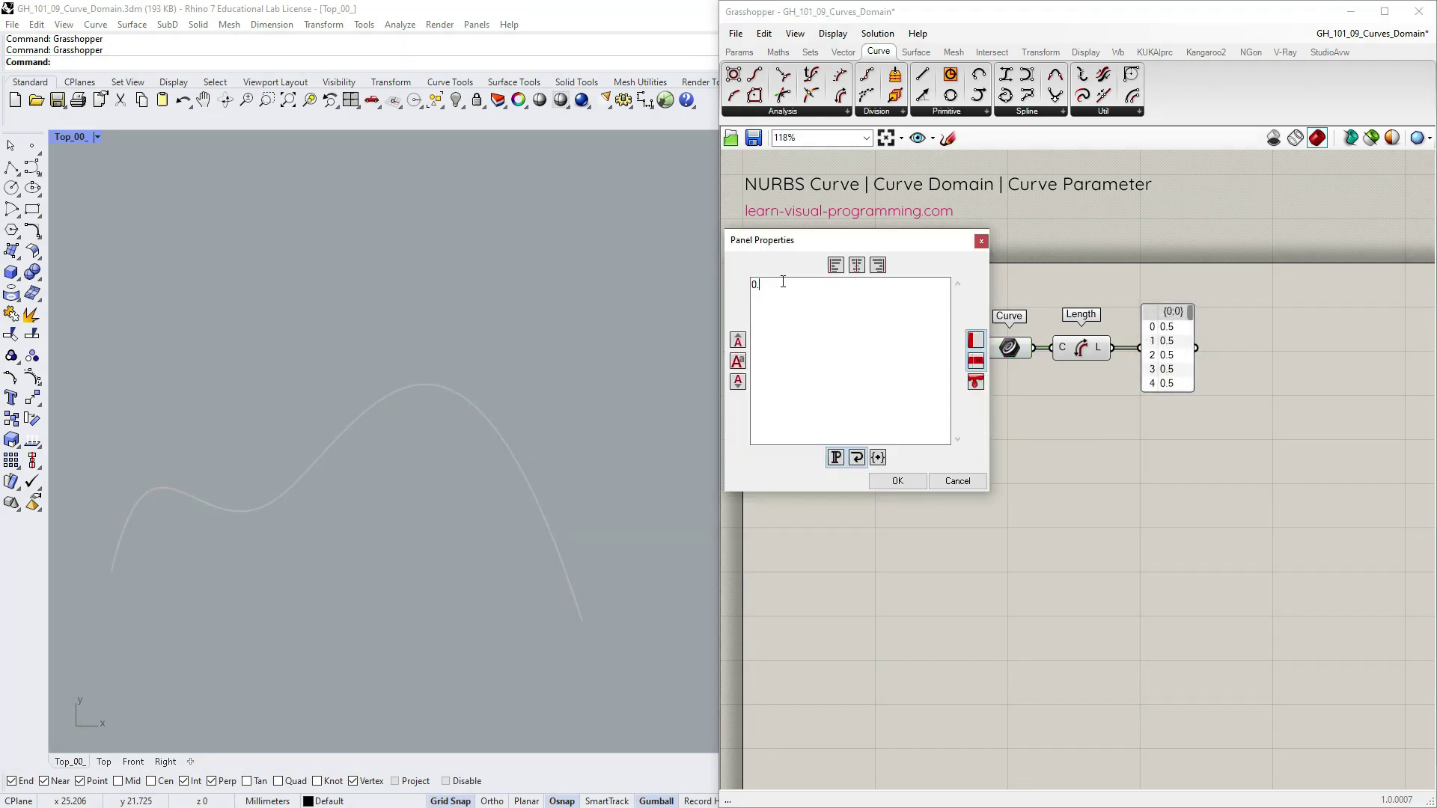
text(6)
key(Return)
text(0.3)
click(898, 482)
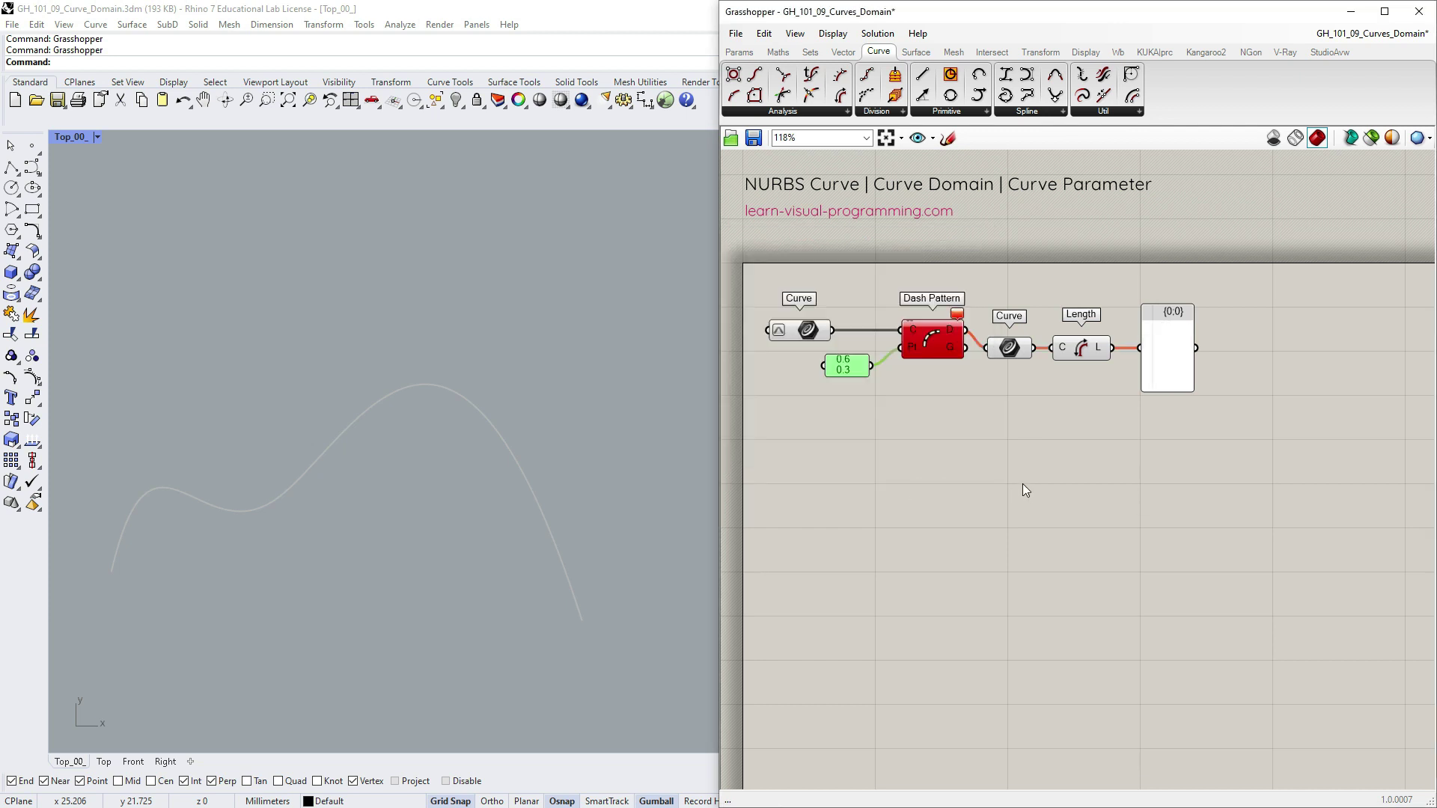
mouse_move(957, 313)
right_click(859, 361)
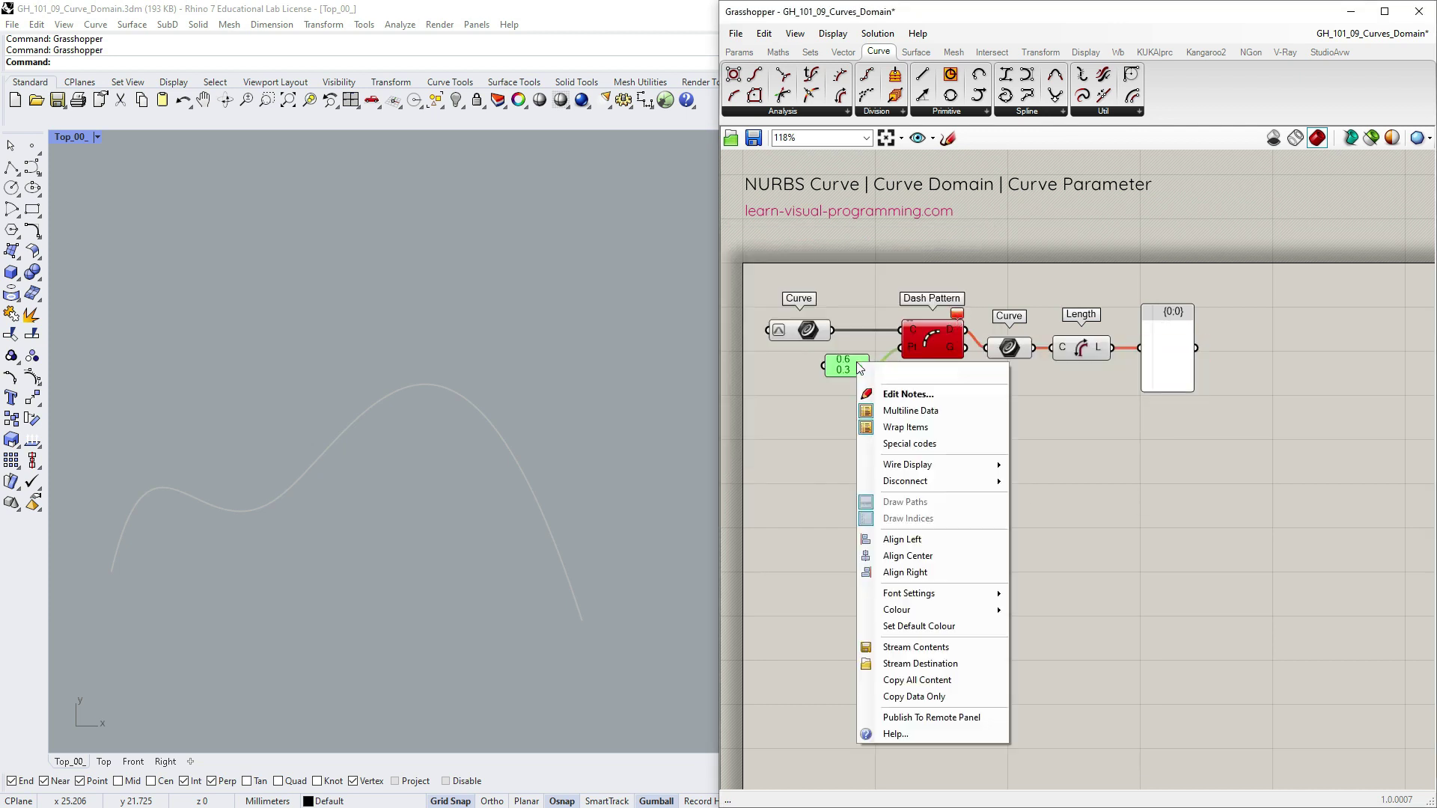
click(888, 413)
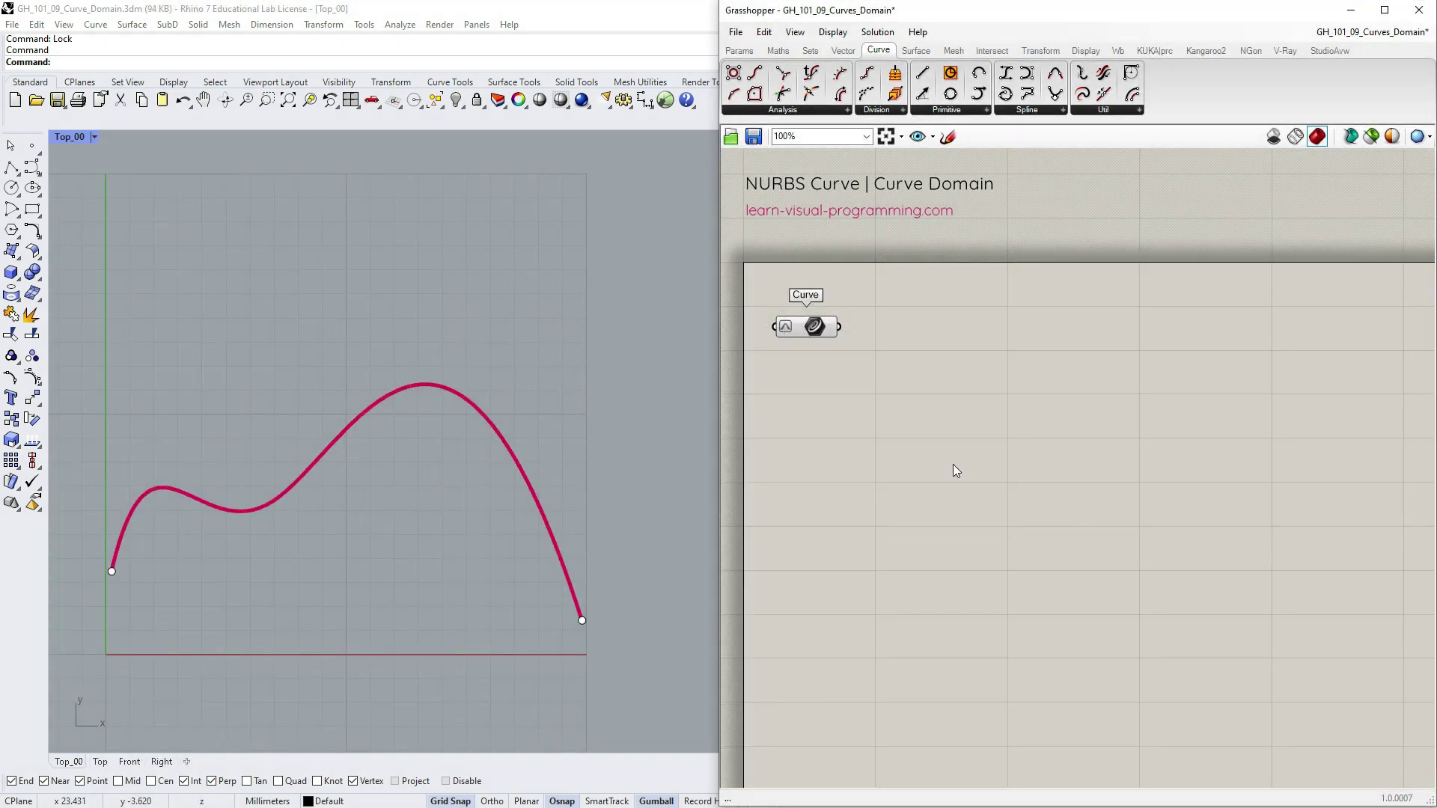
Feed Sub Curve a Construct Domain and raise its end slider above zero so the error clears
click(1062, 110)
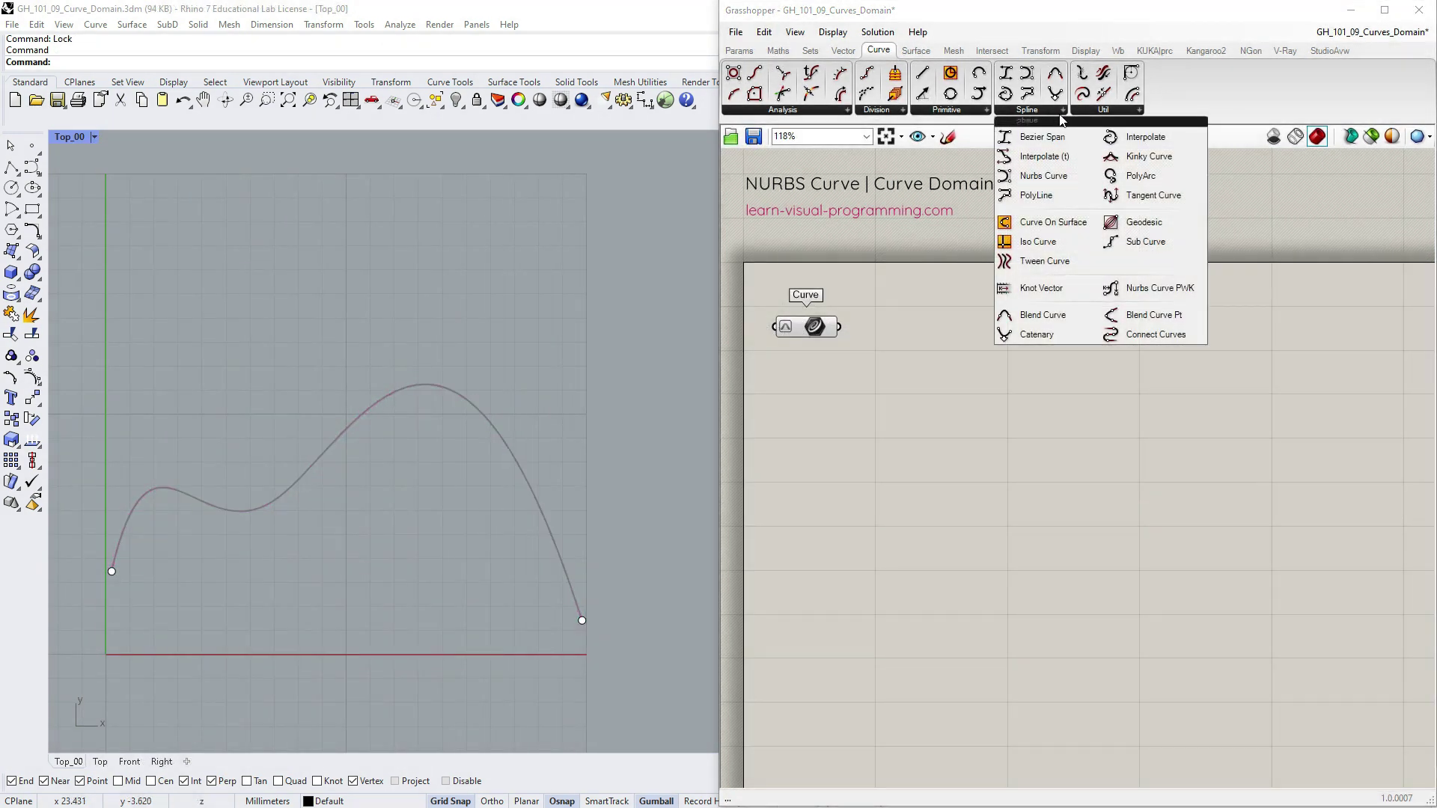
click(1162, 244)
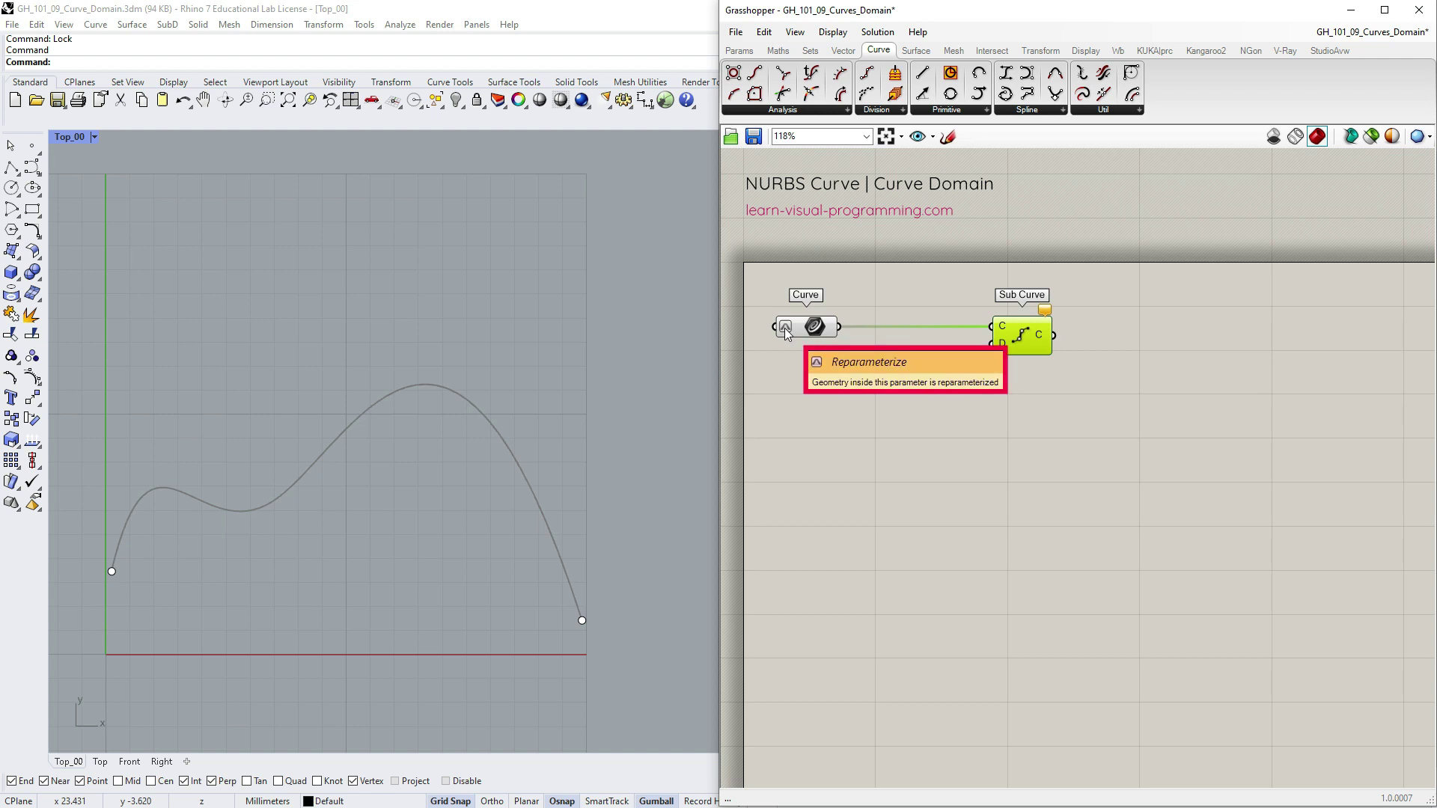
click(777, 49)
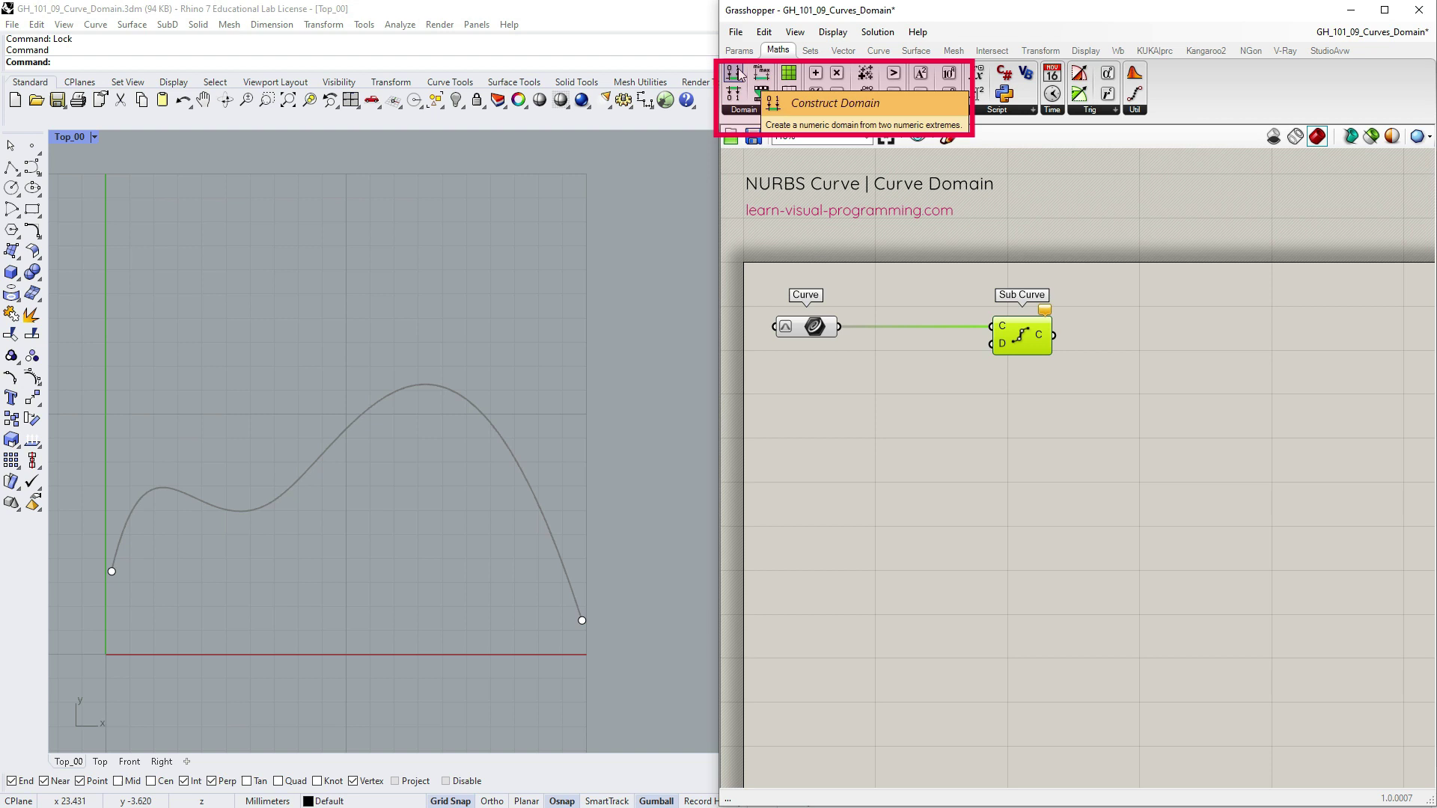
drag(737, 74, 863, 377)
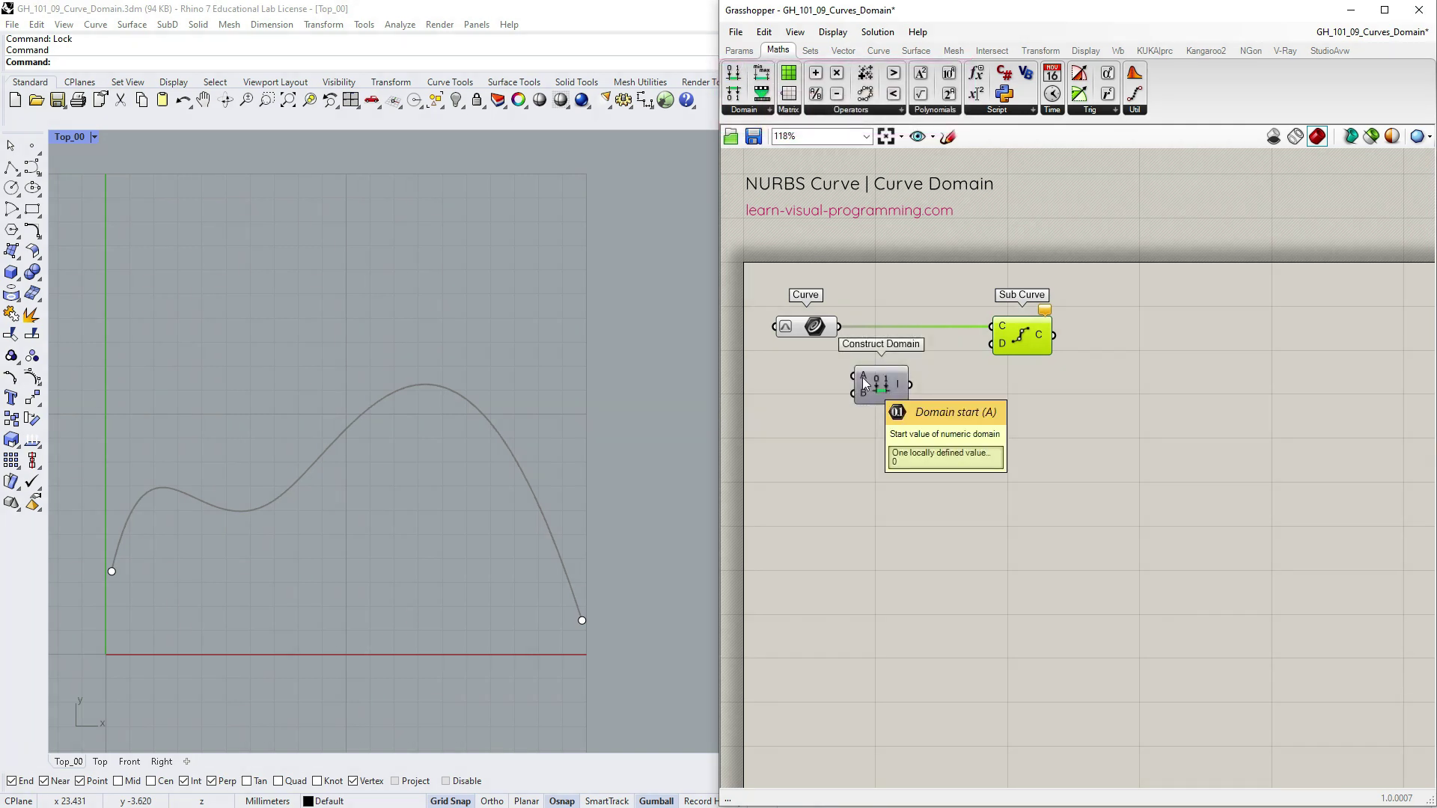
mouse_move(1118, 311)
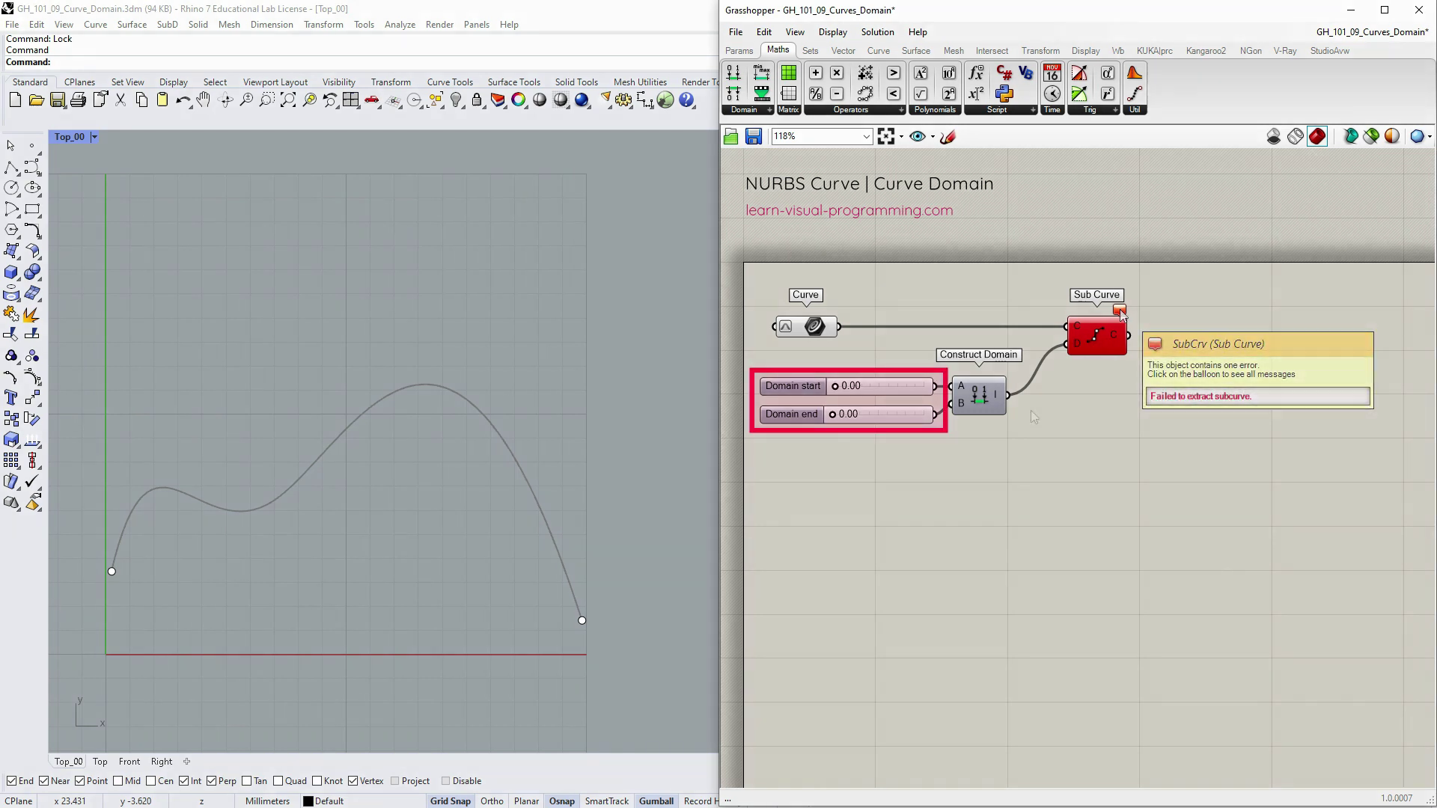
mouse_move(831, 415)
mouse_down()
mouse_move(889, 387)
mouse_move(914, 415)
mouse_up()
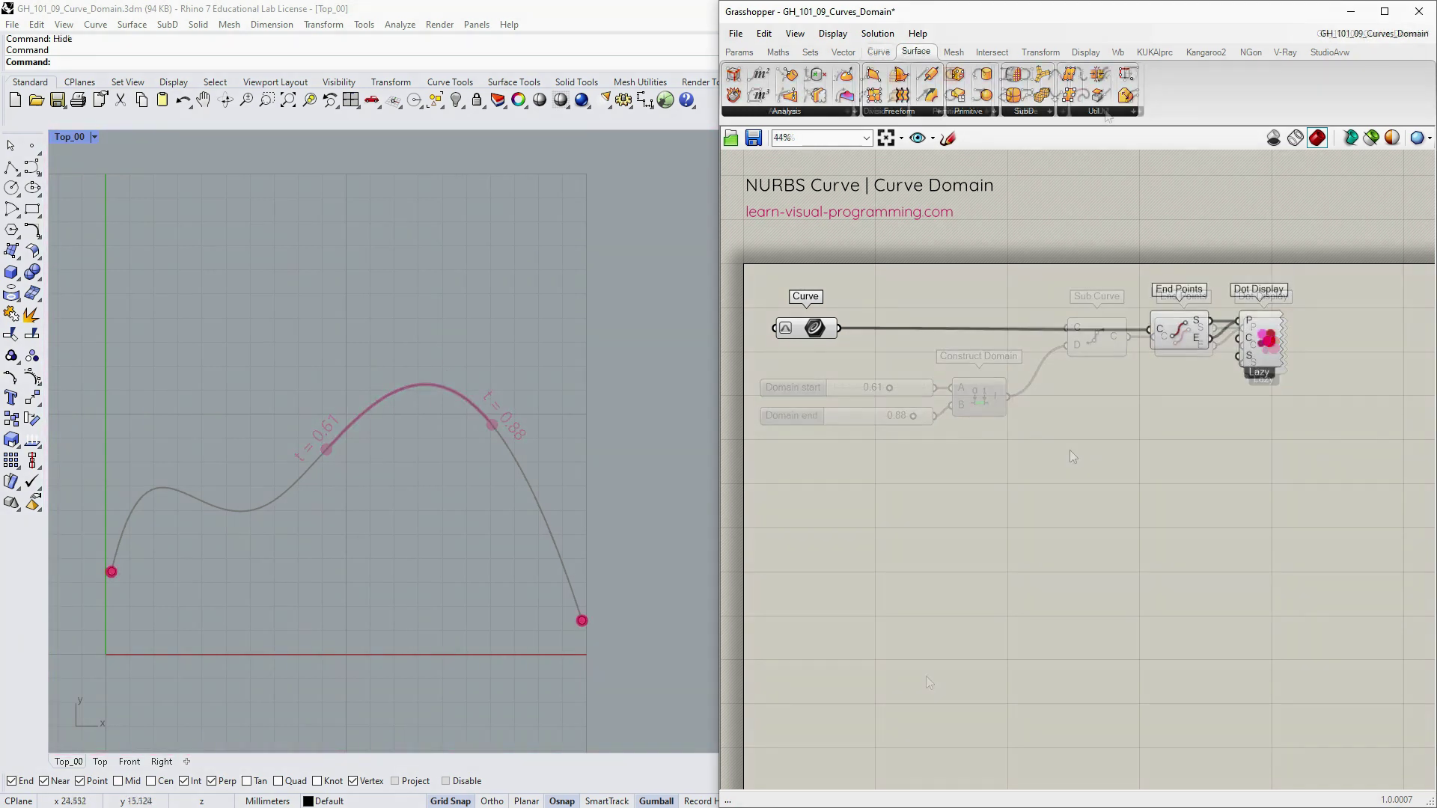
Extend both curve ends by 5 with straight-line type 0 via Extend Curve and a slider
click(1105, 111)
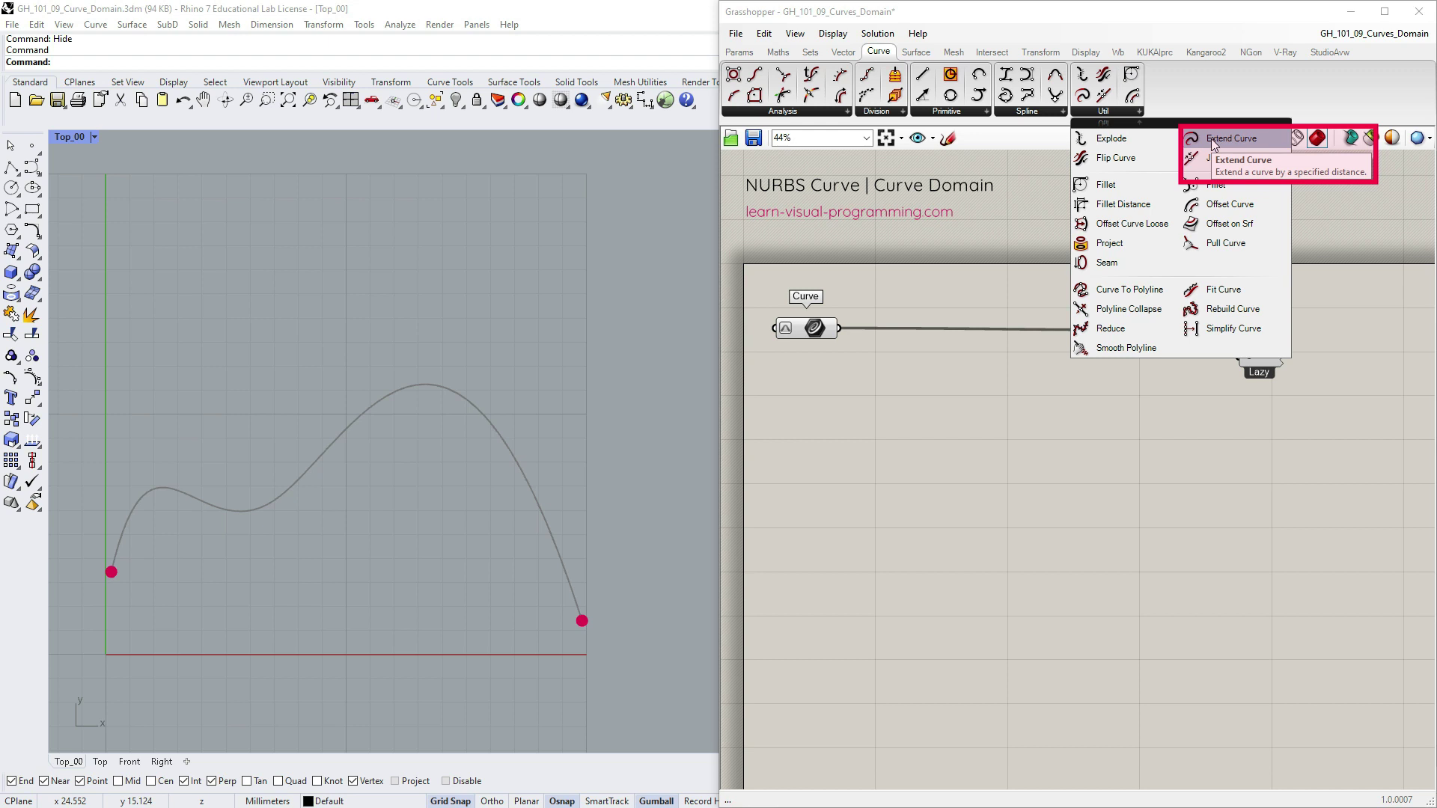
drag(1213, 143, 989, 433)
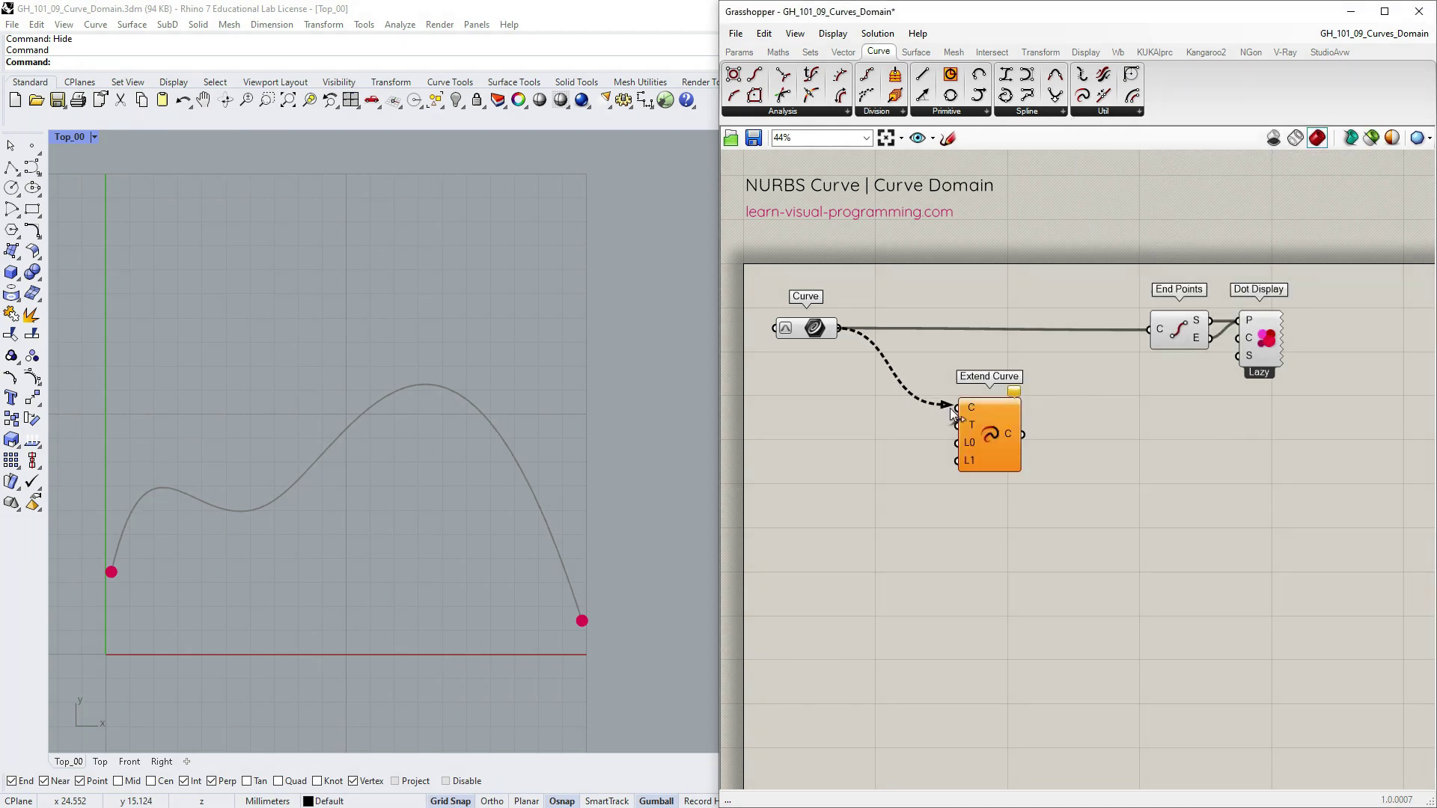
drag(950, 408, 957, 409)
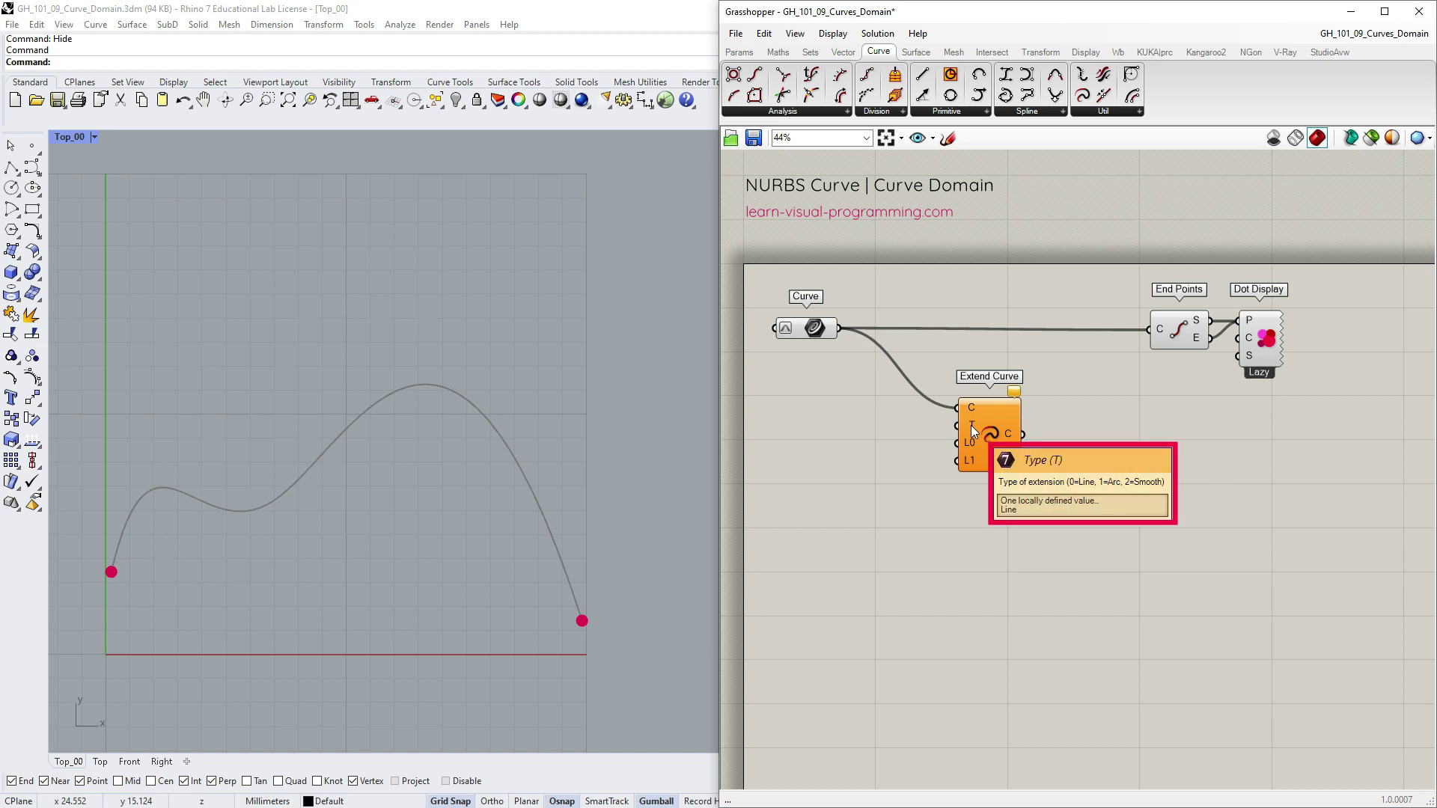
click(971, 426)
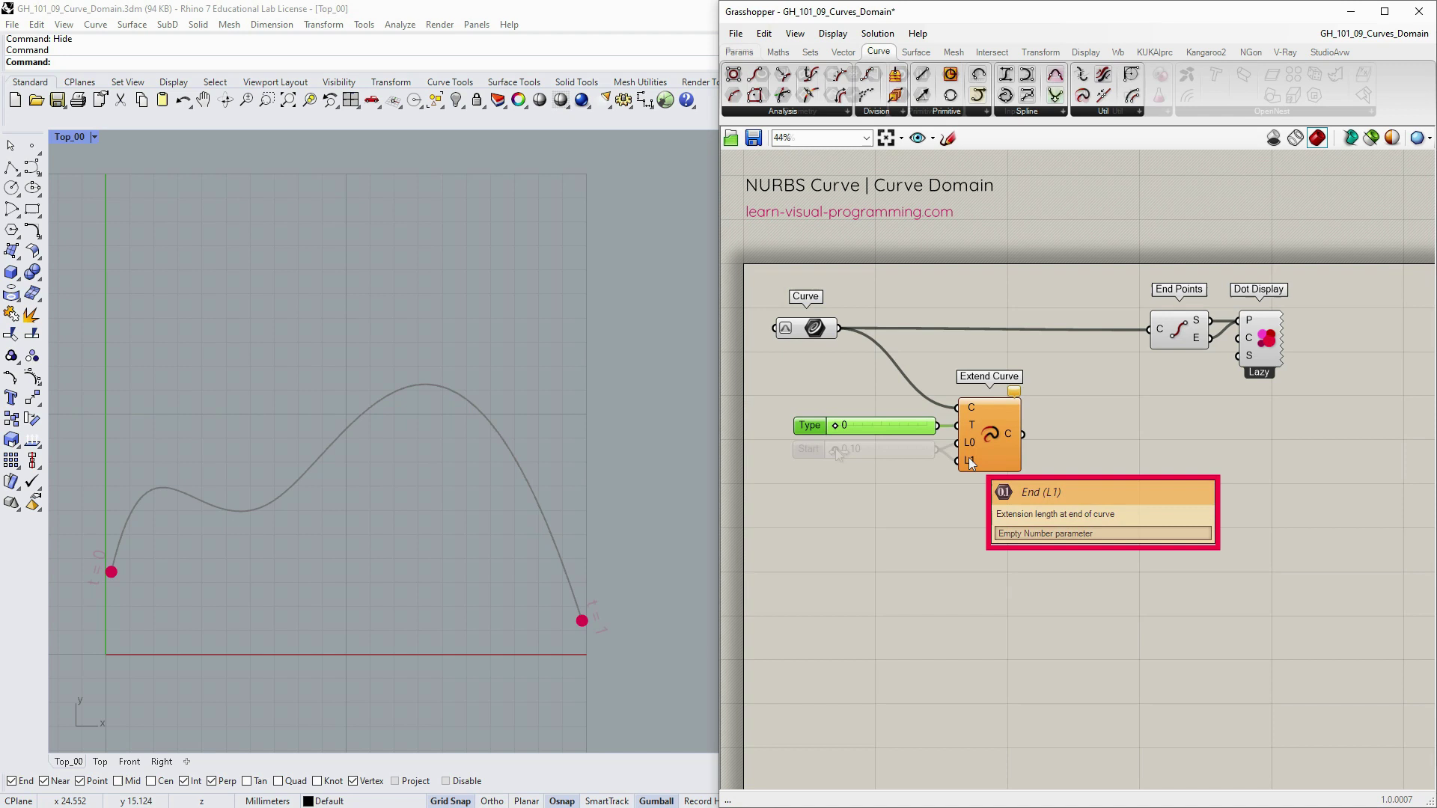
click(967, 445)
drag(840, 449, 925, 448)
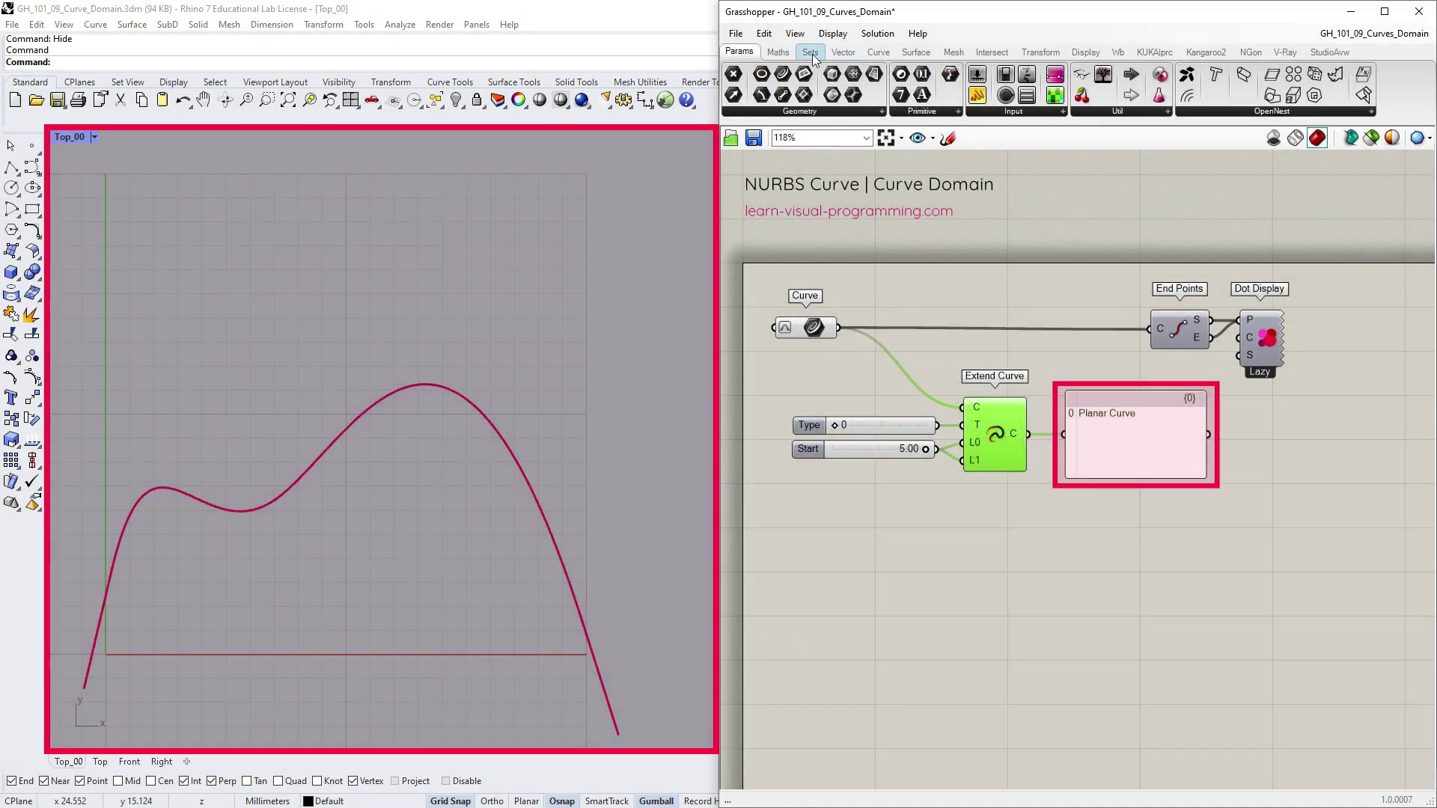
click(781, 53)
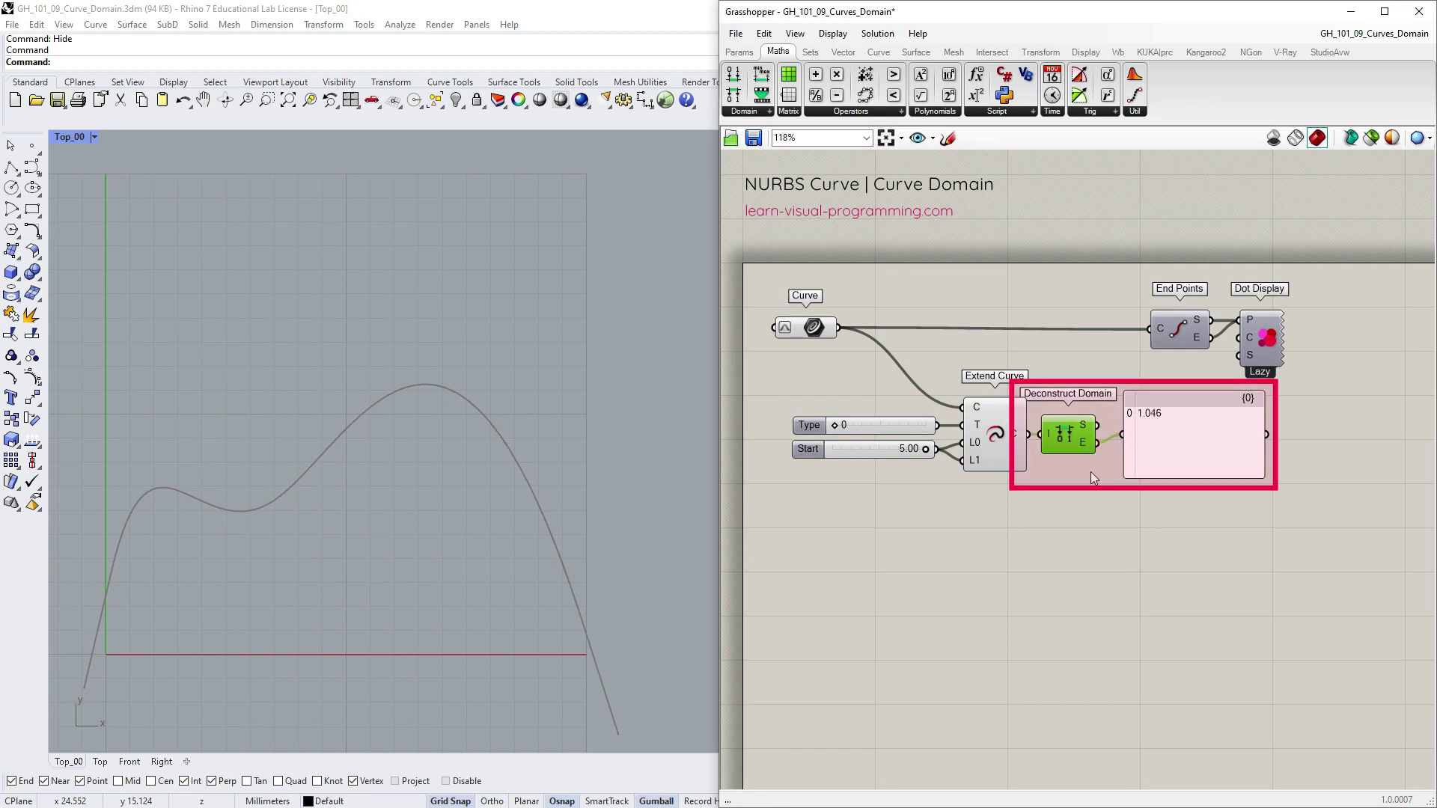
Nudge the Deconstruct Domain component into place beside the Extend Curve output
drag(1064, 435, 1068, 435)
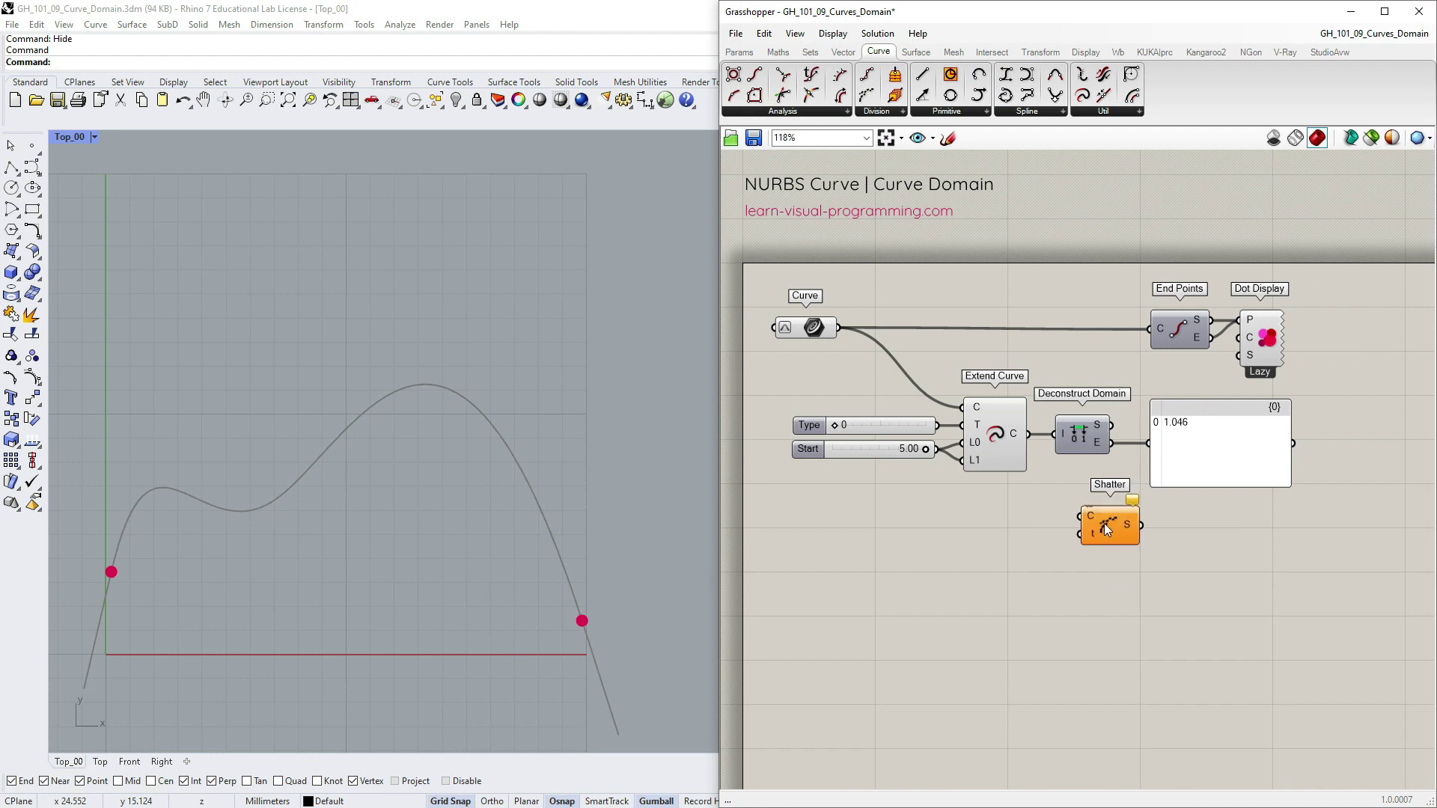
Shatter the extended curve into its pieces and reparameterize its output to a 0–1 domain
drag(1029, 433, 1084, 533)
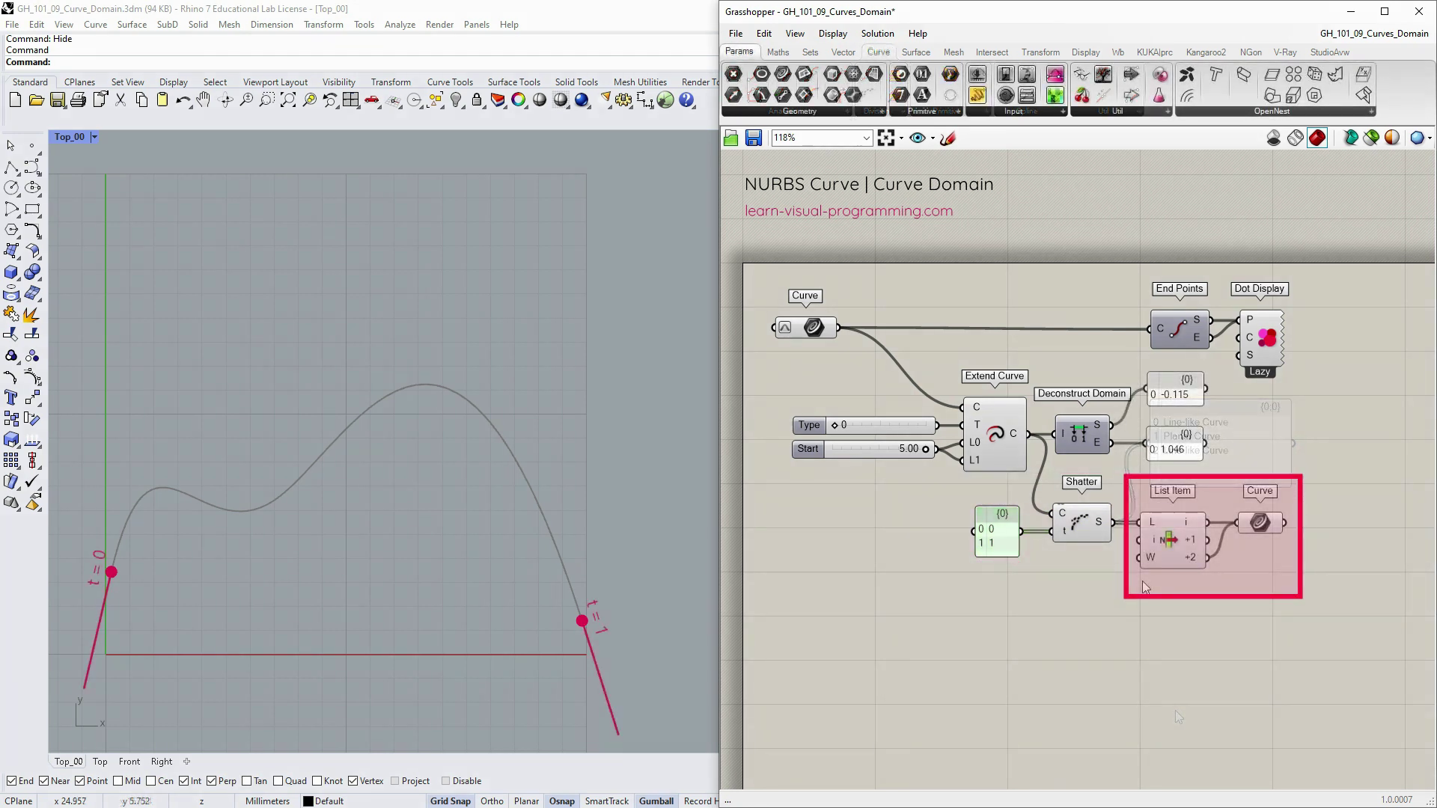
mouse_move(928, 448)
mouse_down()
mouse_move(879, 446)
mouse_move(926, 450)
mouse_up()
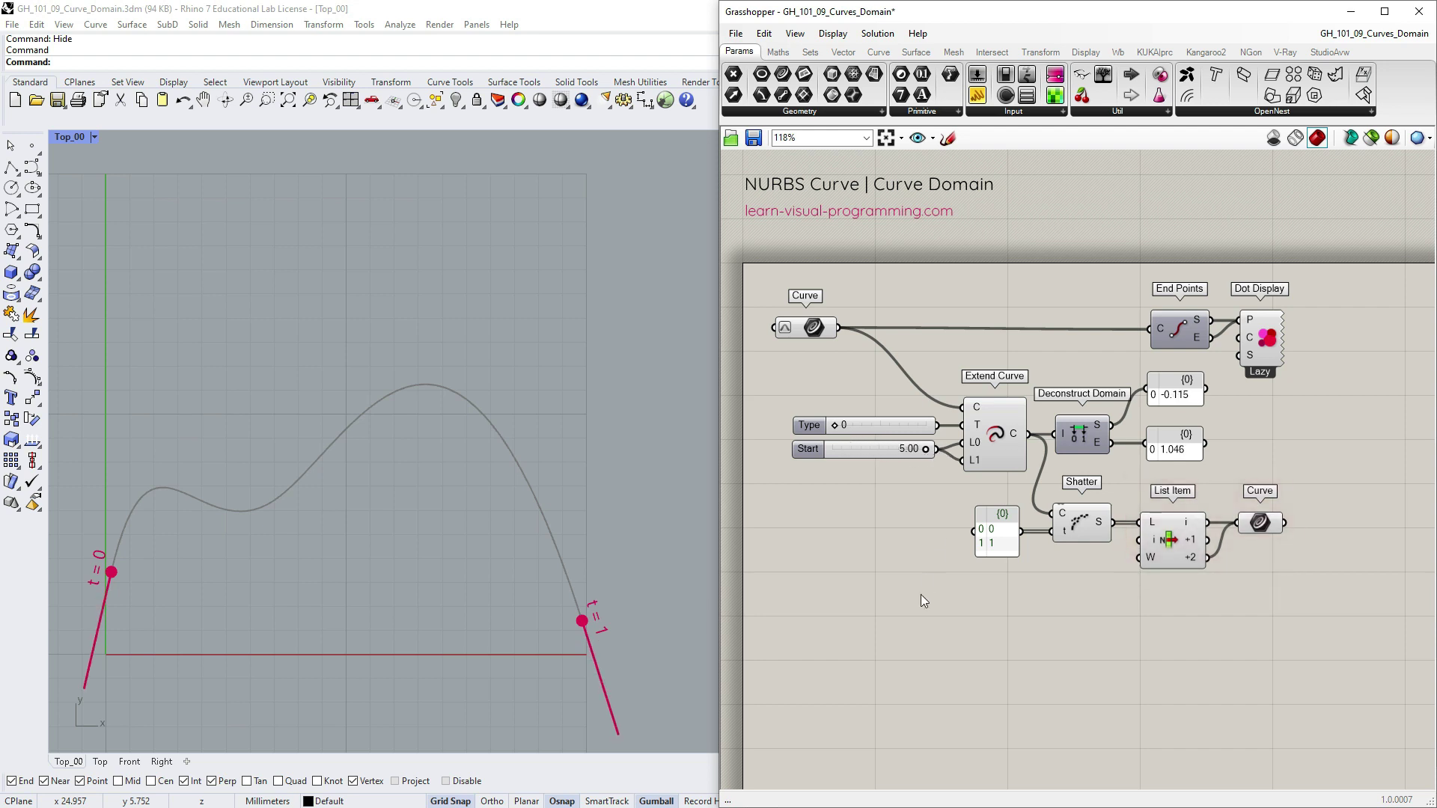
right_click(1012, 433)
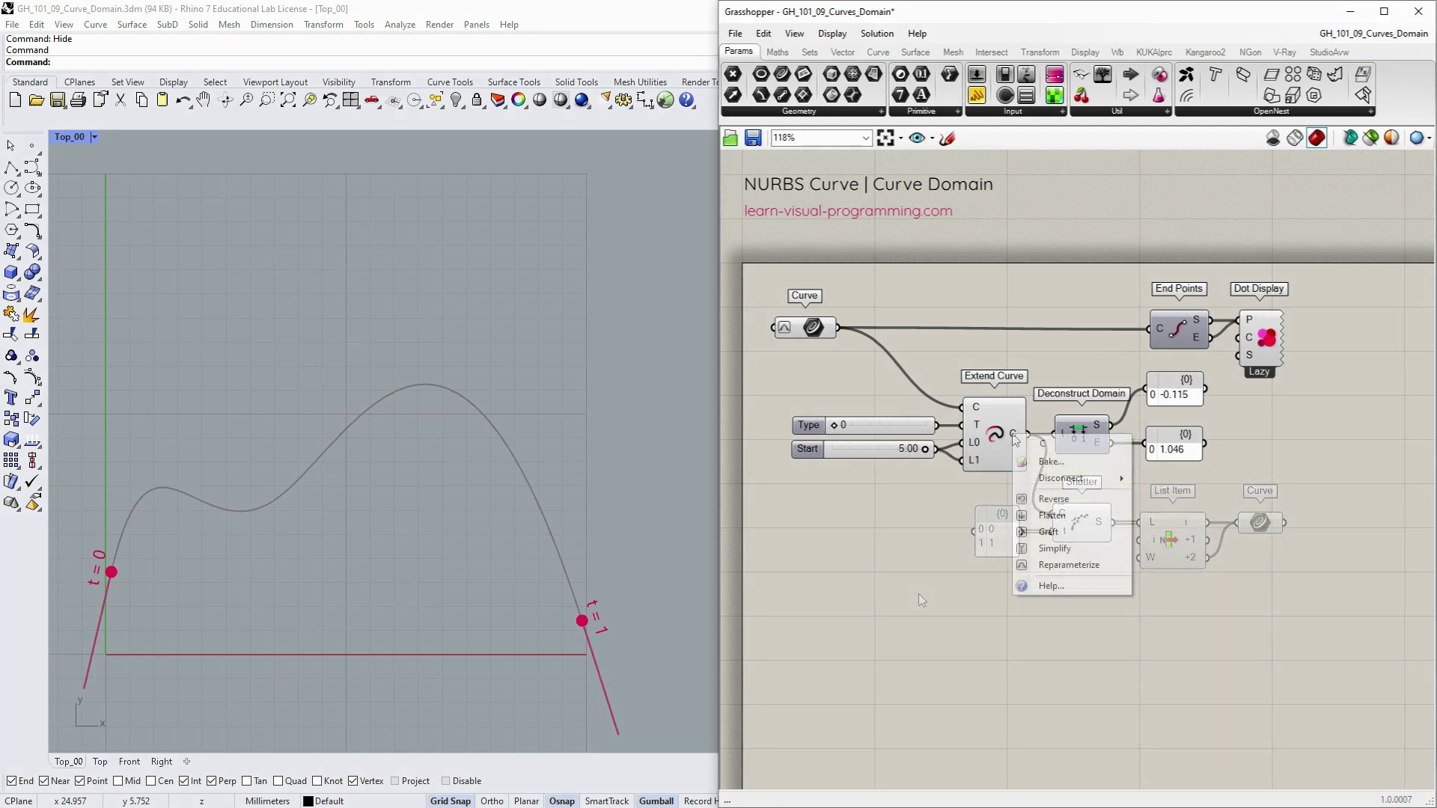
click(1057, 567)
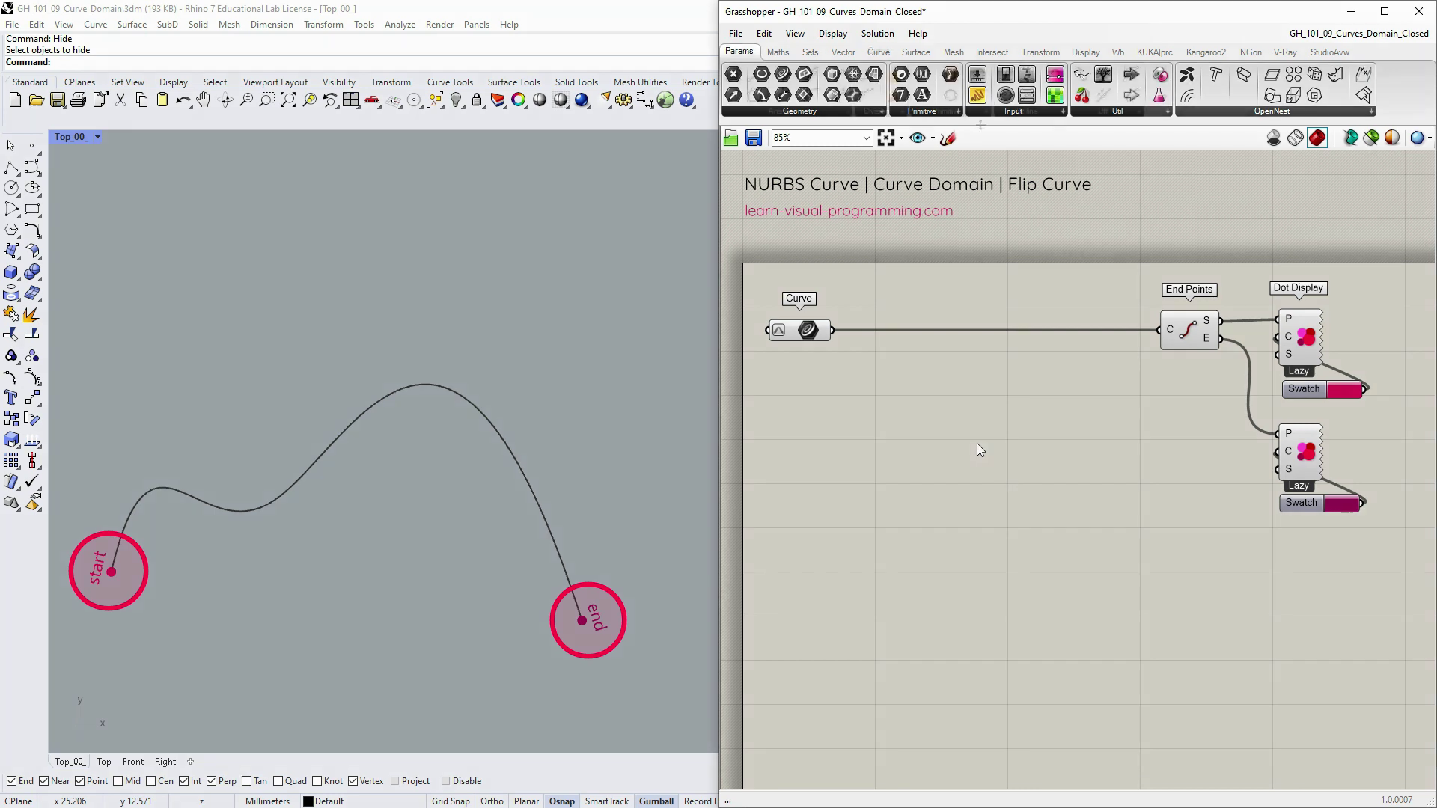
Insert Flip Curve between the curve and End Points so the start and end labels swap
click(879, 51)
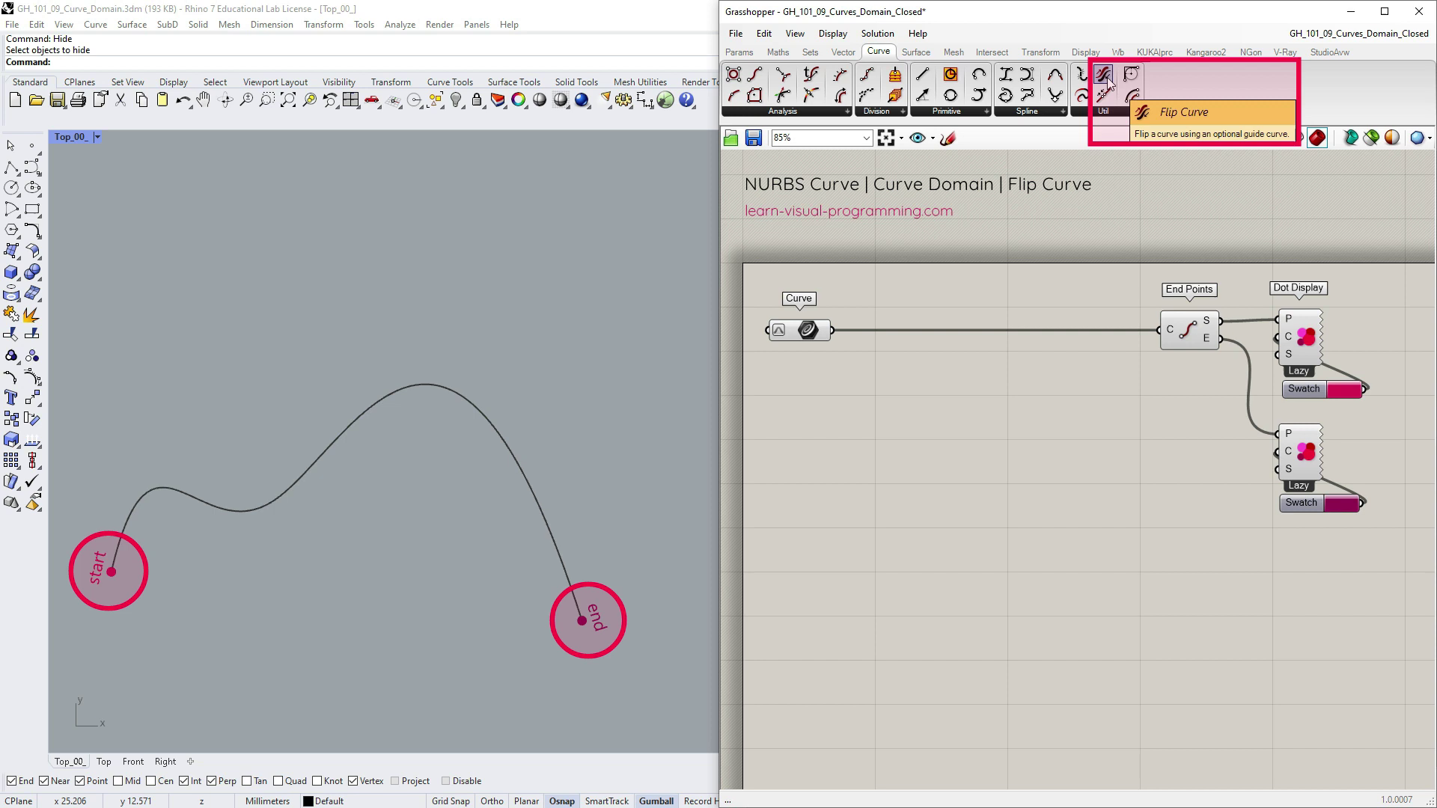
drag(1108, 78, 947, 406)
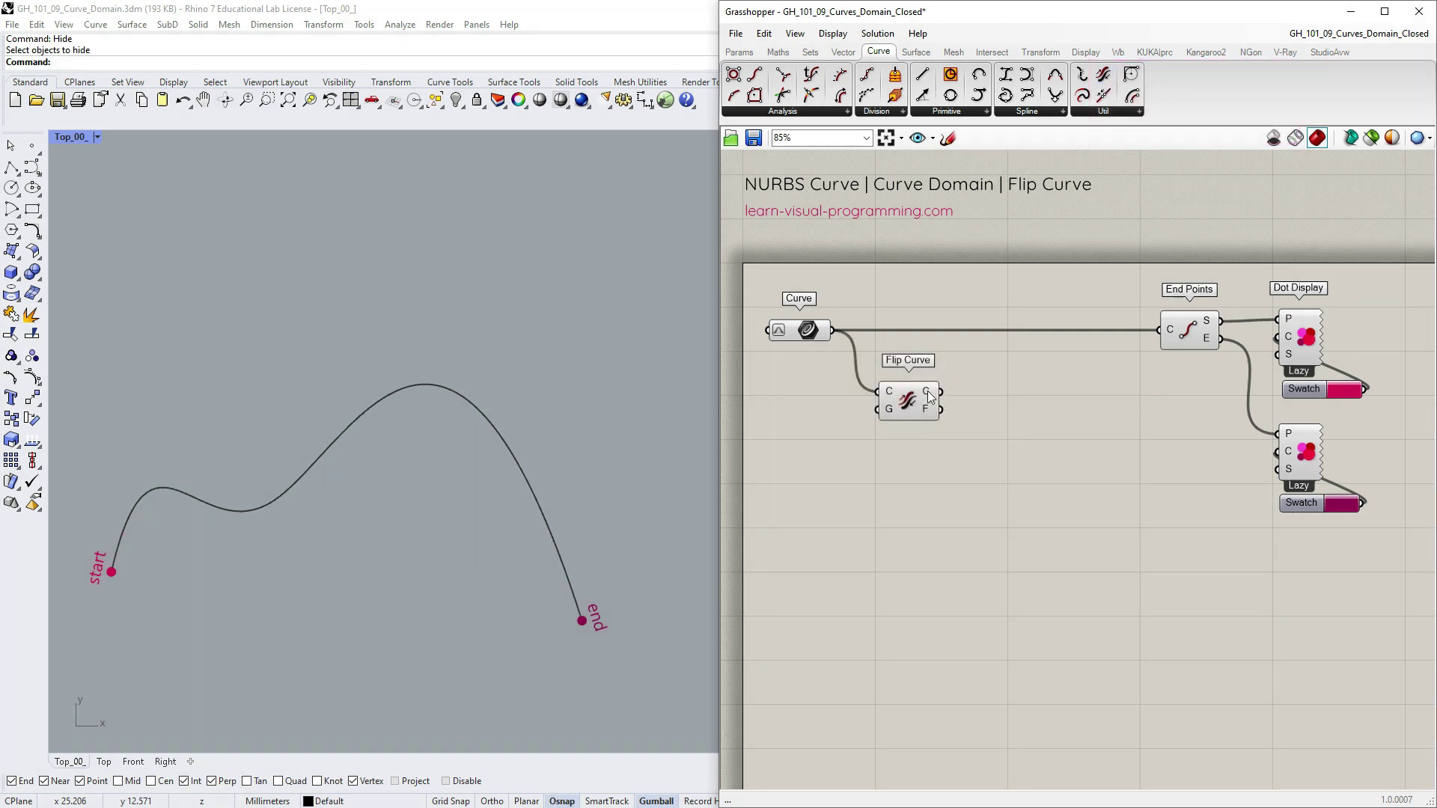
drag(928, 393, 1169, 330)
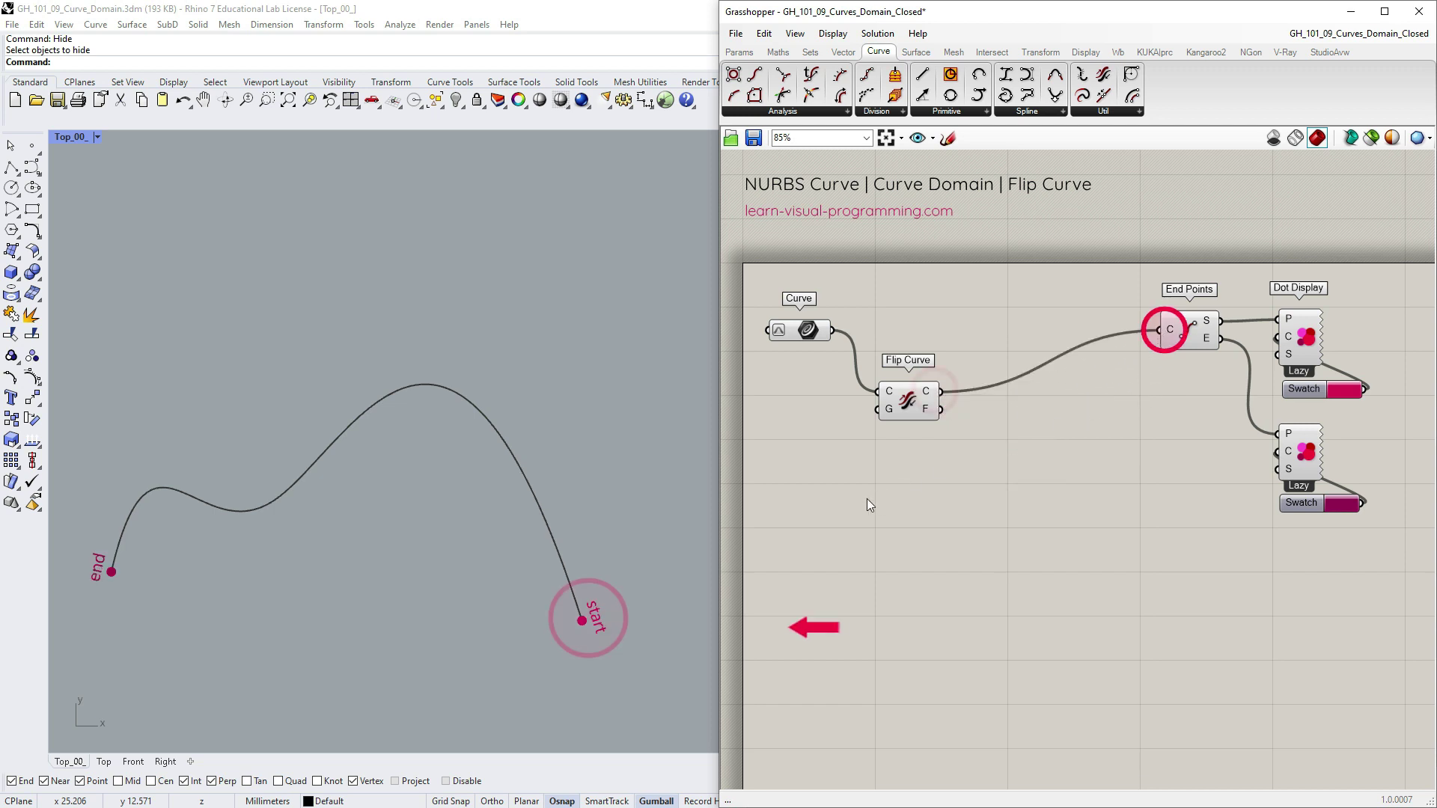
drag(916, 402, 918, 346)
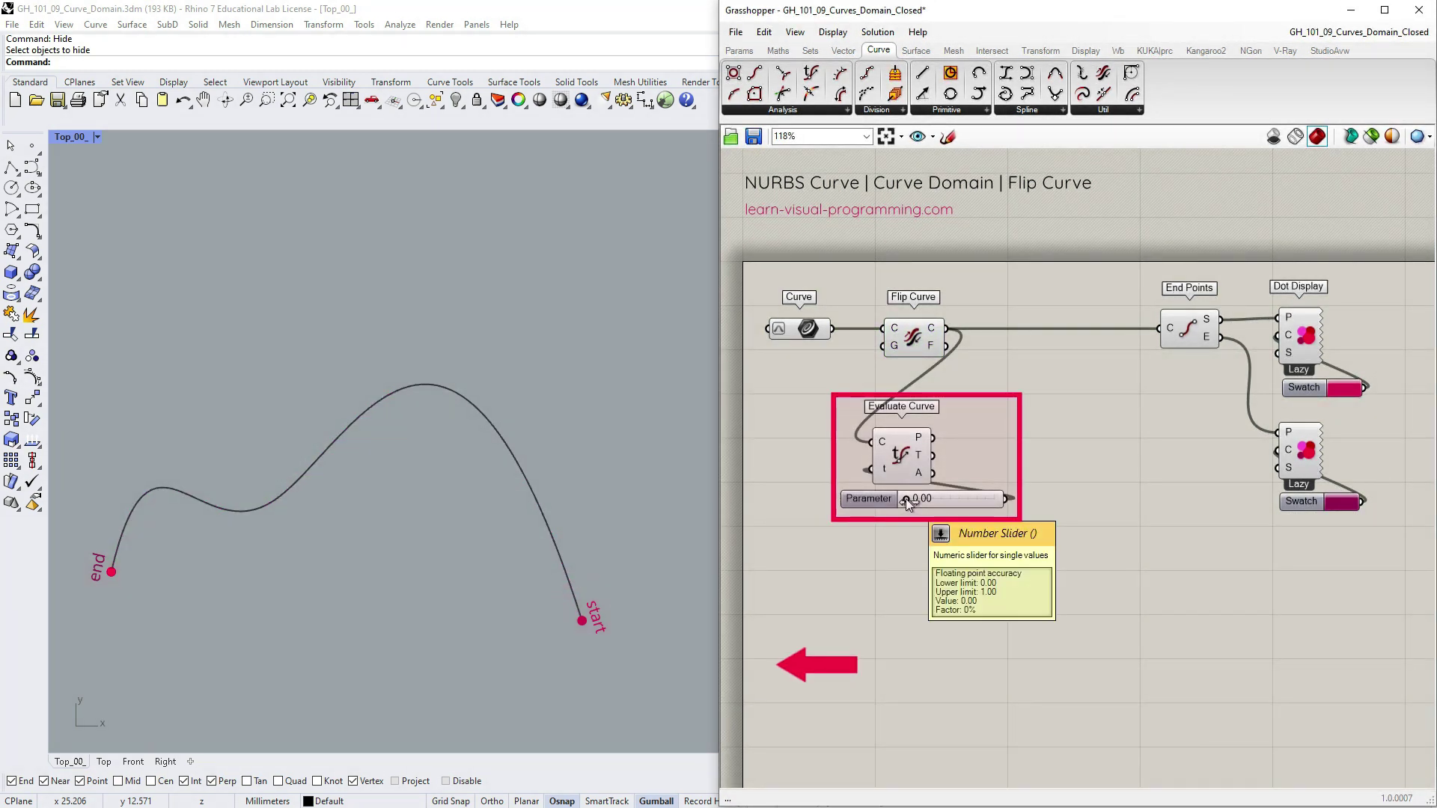
Slide the evaluated point along the flipped curve and reparameterize Flip Curve's output to 0–1
drag(905, 498, 914, 499)
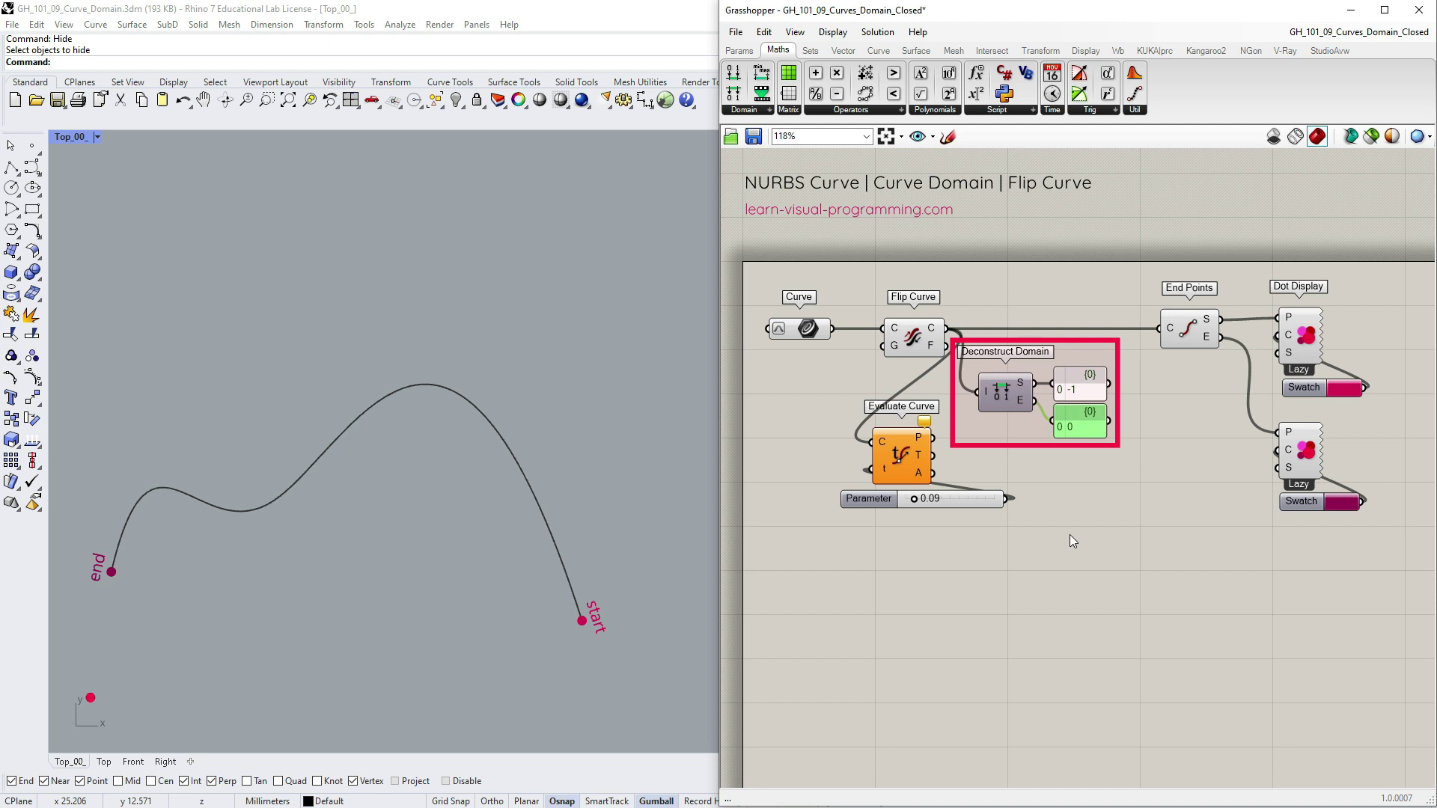
right_click(934, 331)
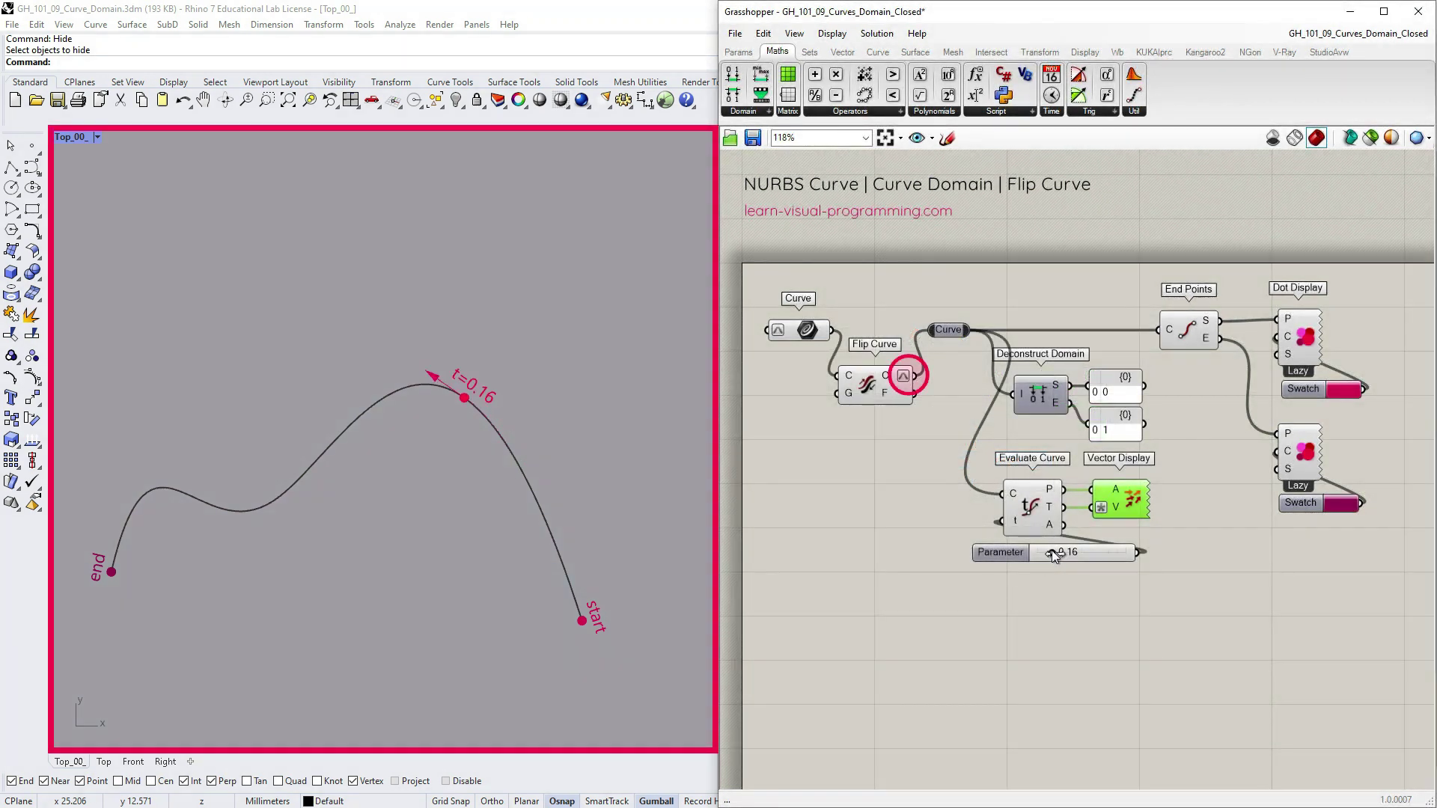
drag(1053, 551, 1116, 551)
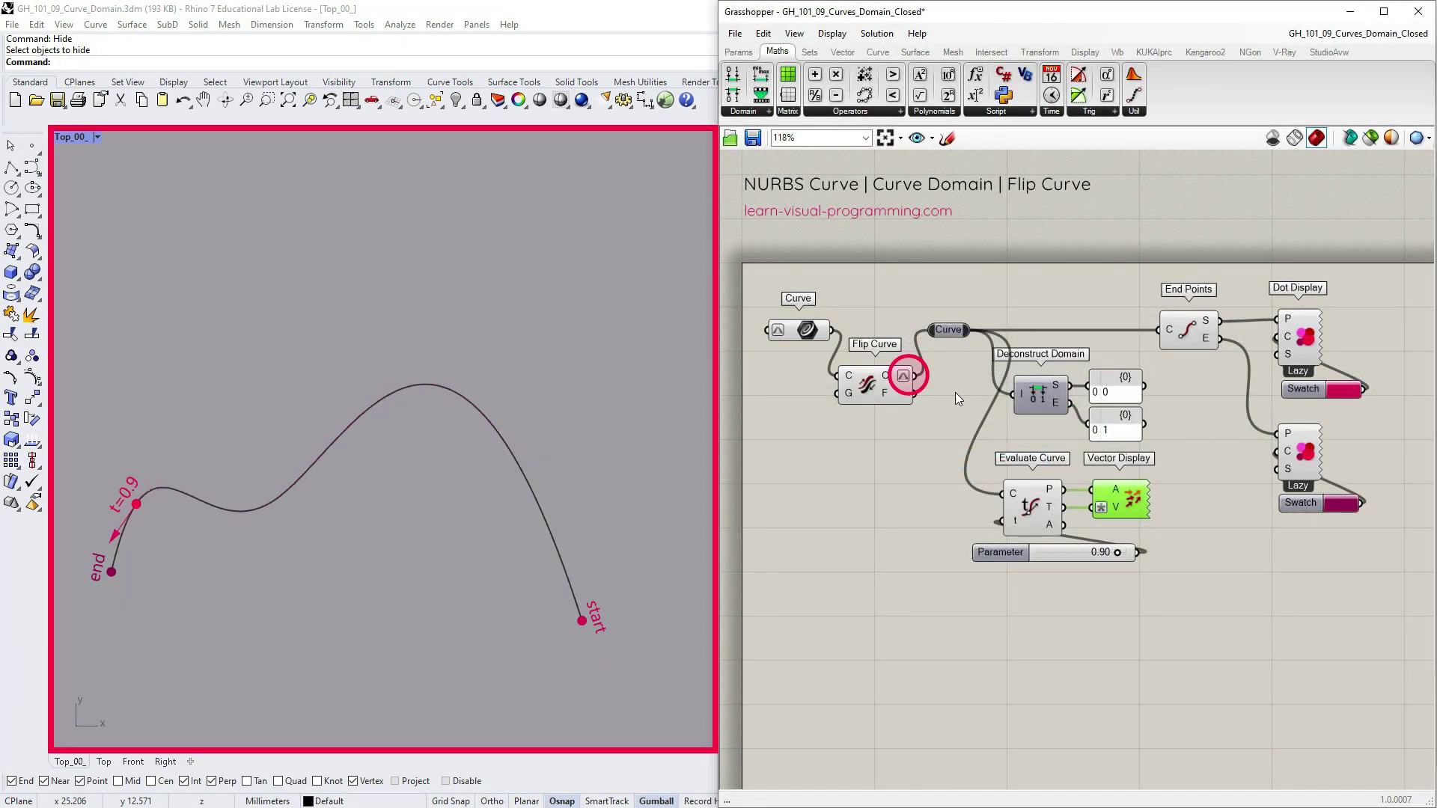
drag(929, 322, 932, 322)
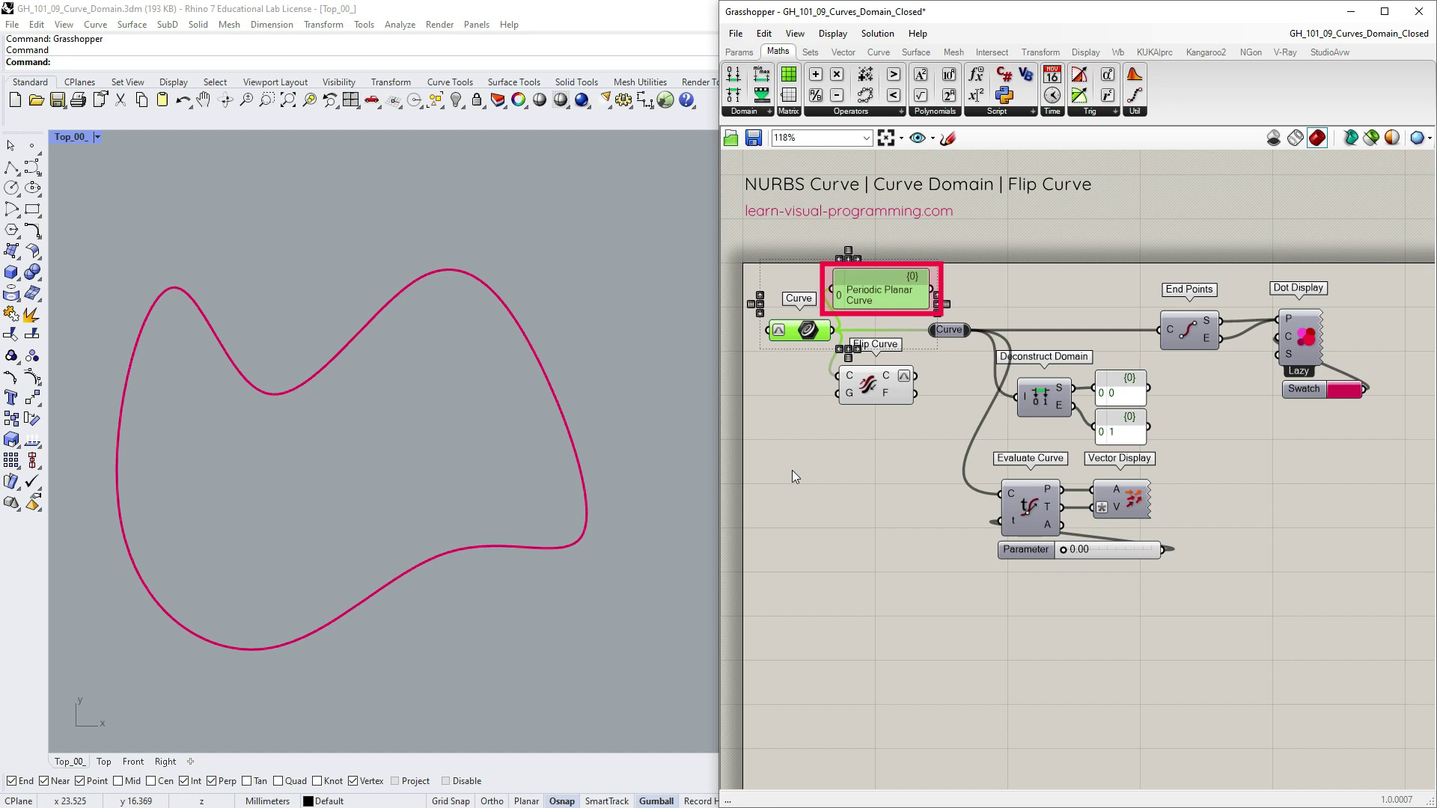
Deselect everything and slide the evaluated point to parameter 0.35 on the closed curve
click(1244, 613)
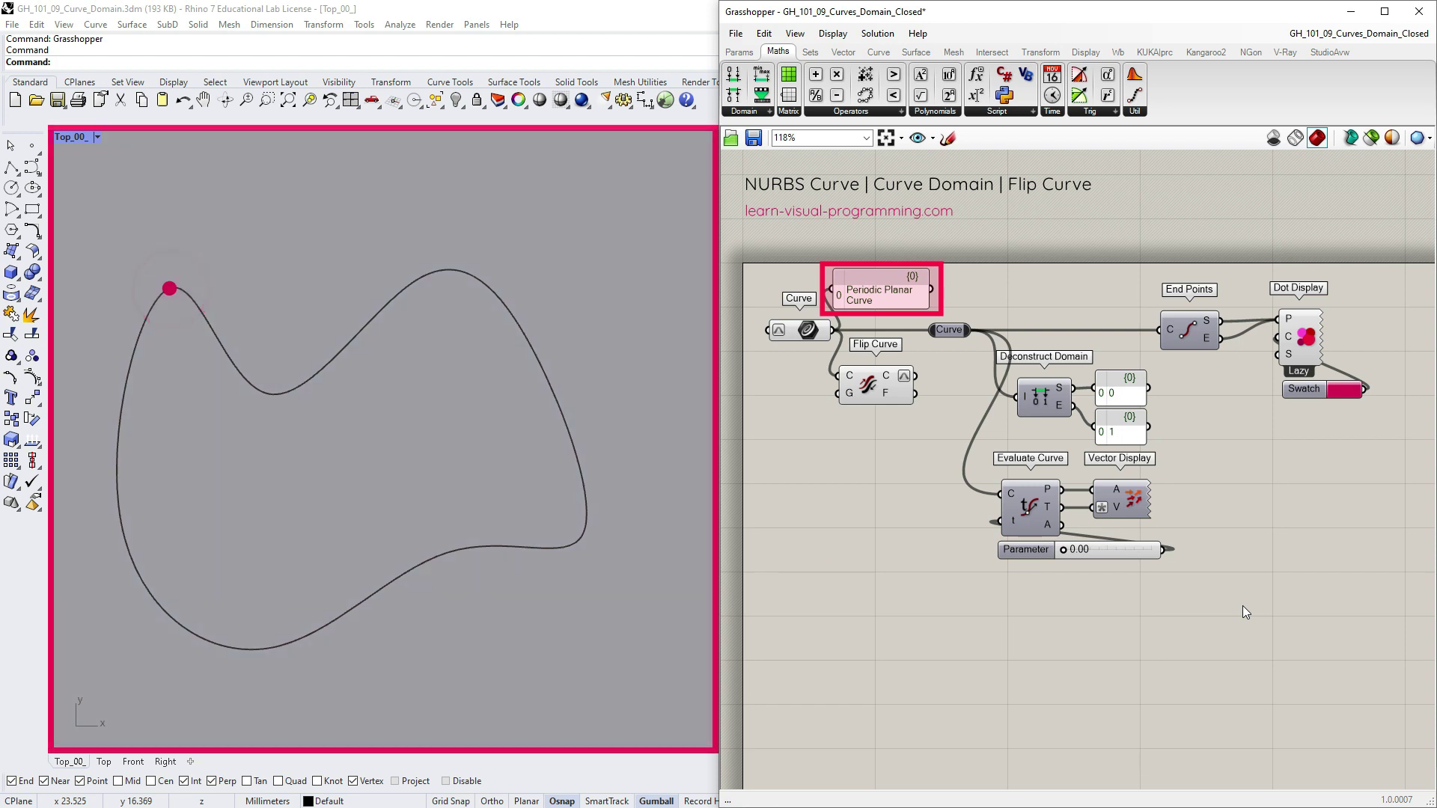
drag(1062, 551, 1156, 566)
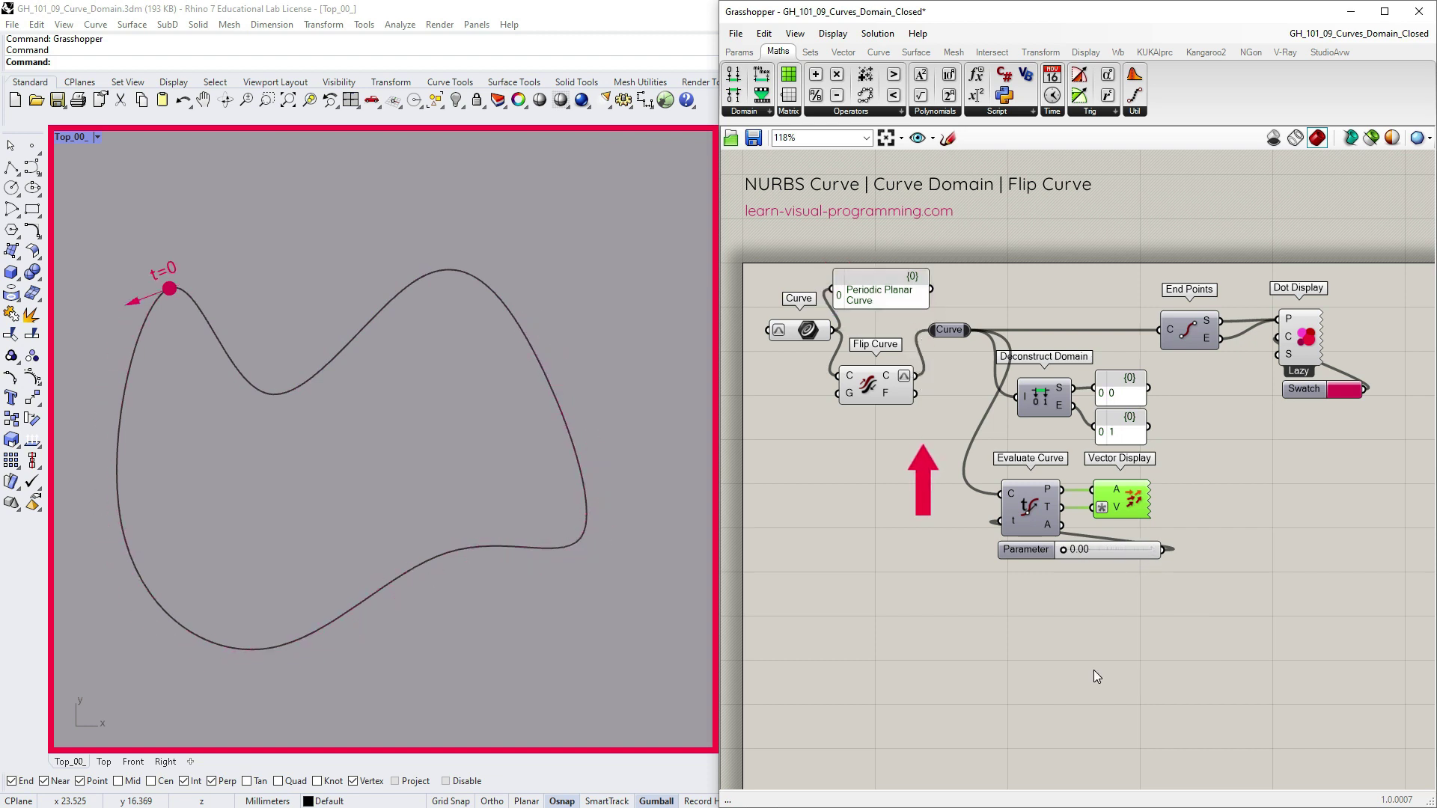
Insert a Seam component on the closed curve and slide its seam and evaluation parameter around the loop
drag(1064, 551, 1156, 549)
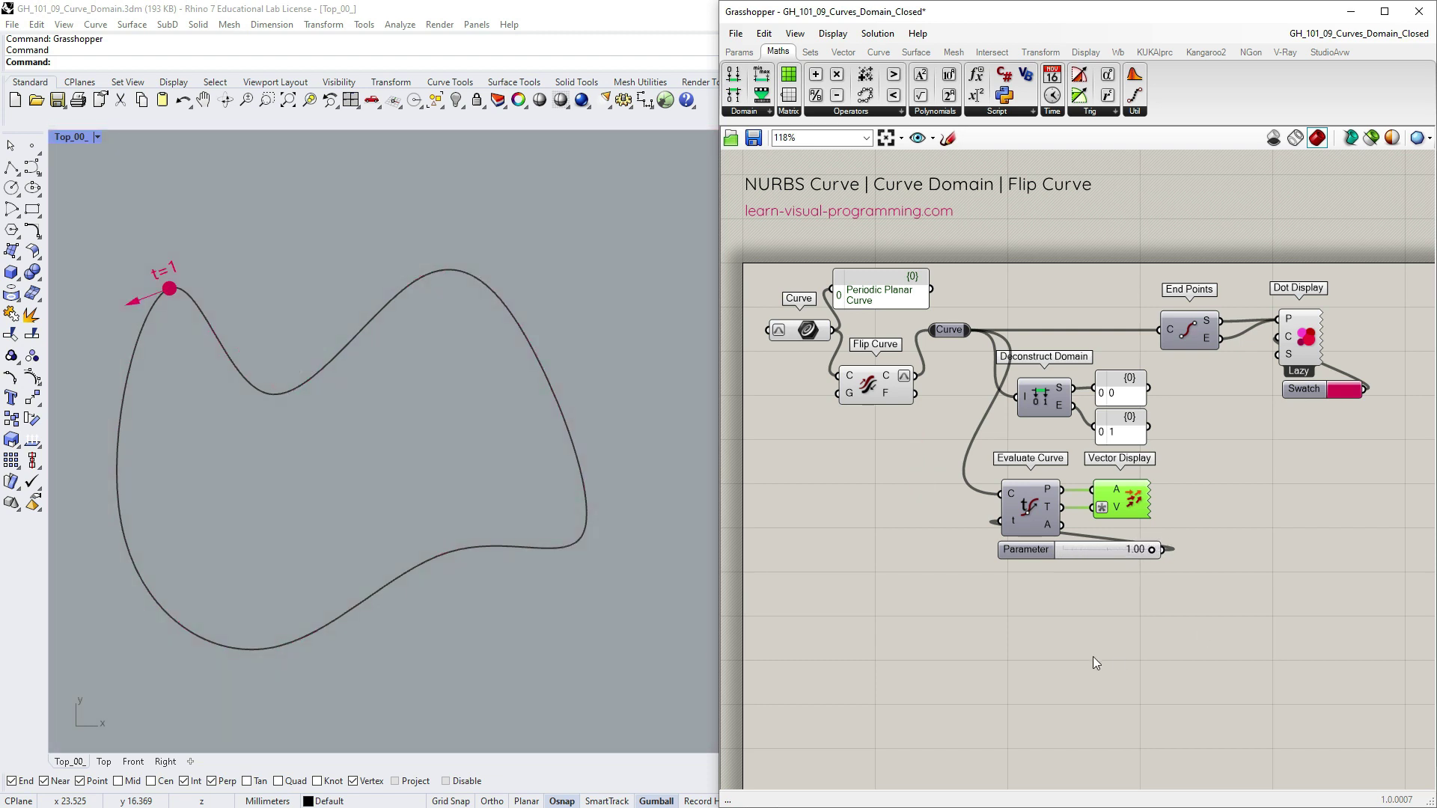
click(1106, 112)
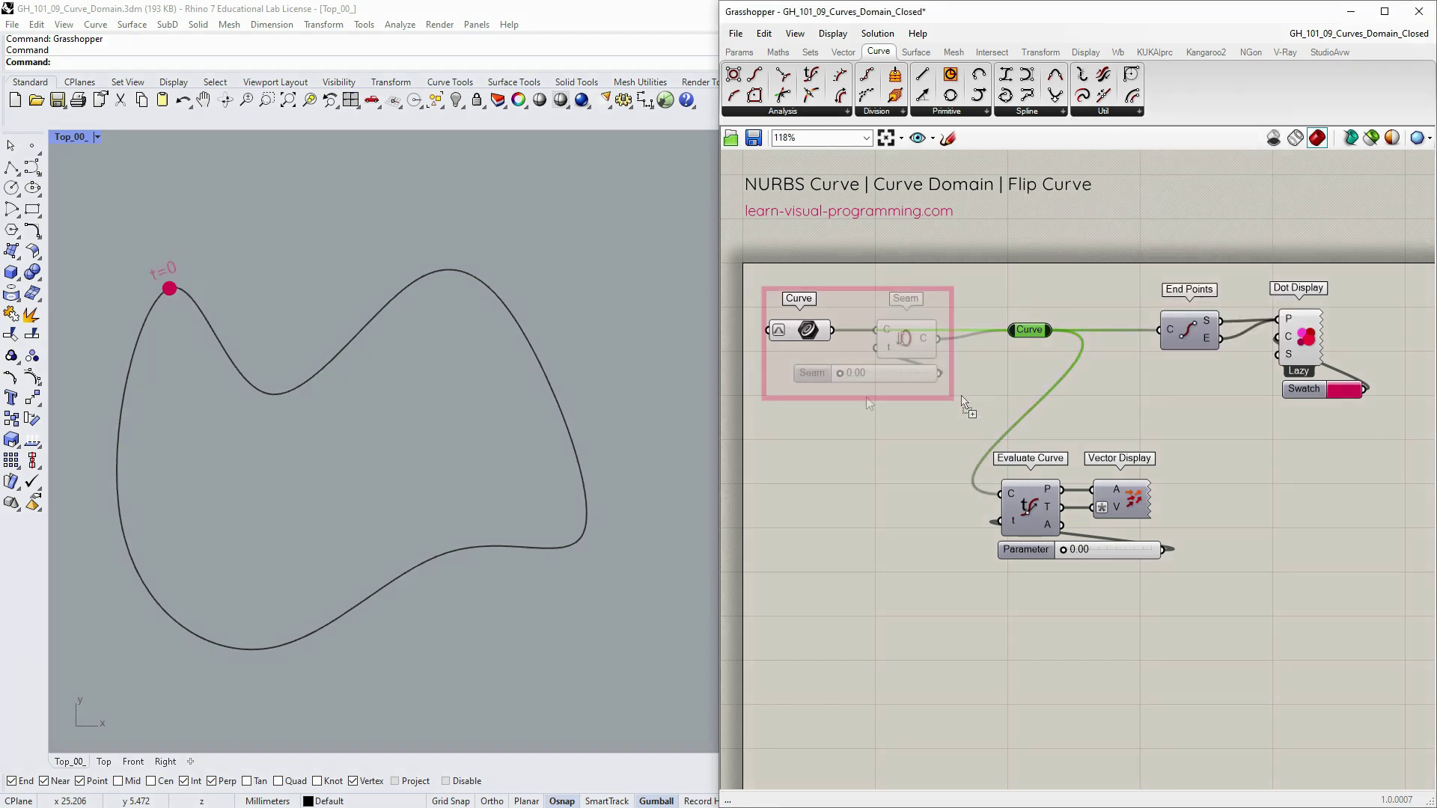
drag(847, 372, 868, 373)
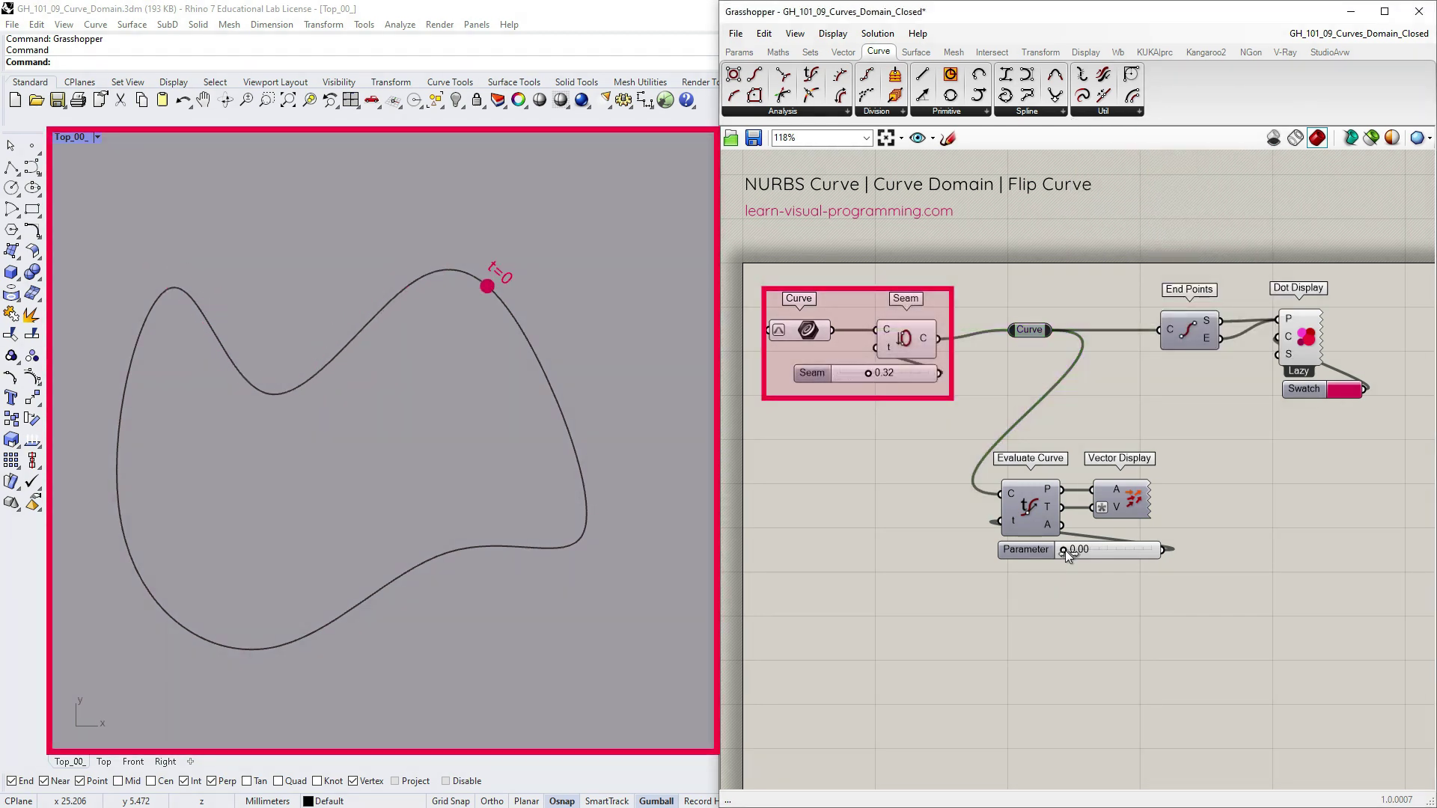
drag(1066, 550, 1146, 550)
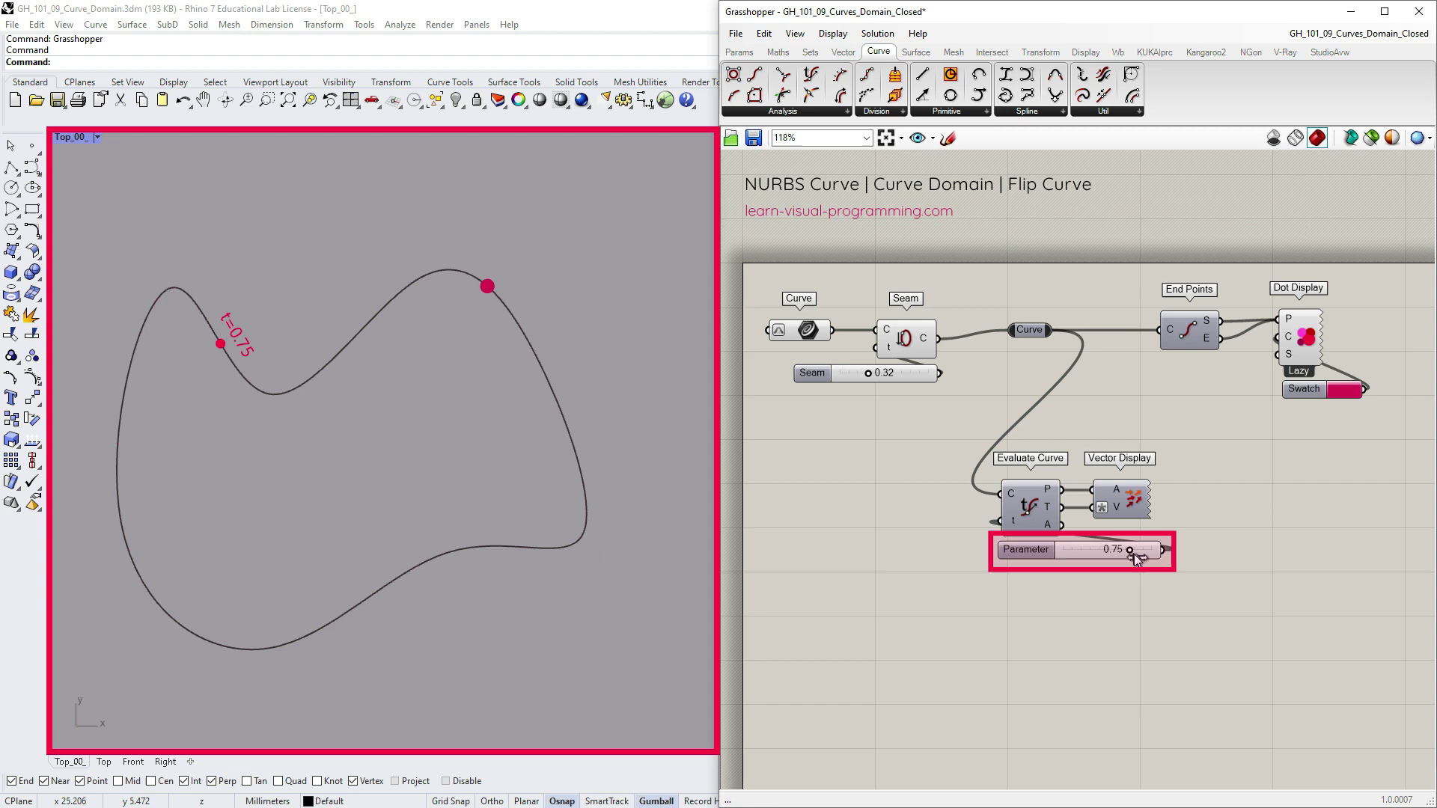
drag(872, 373, 919, 393)
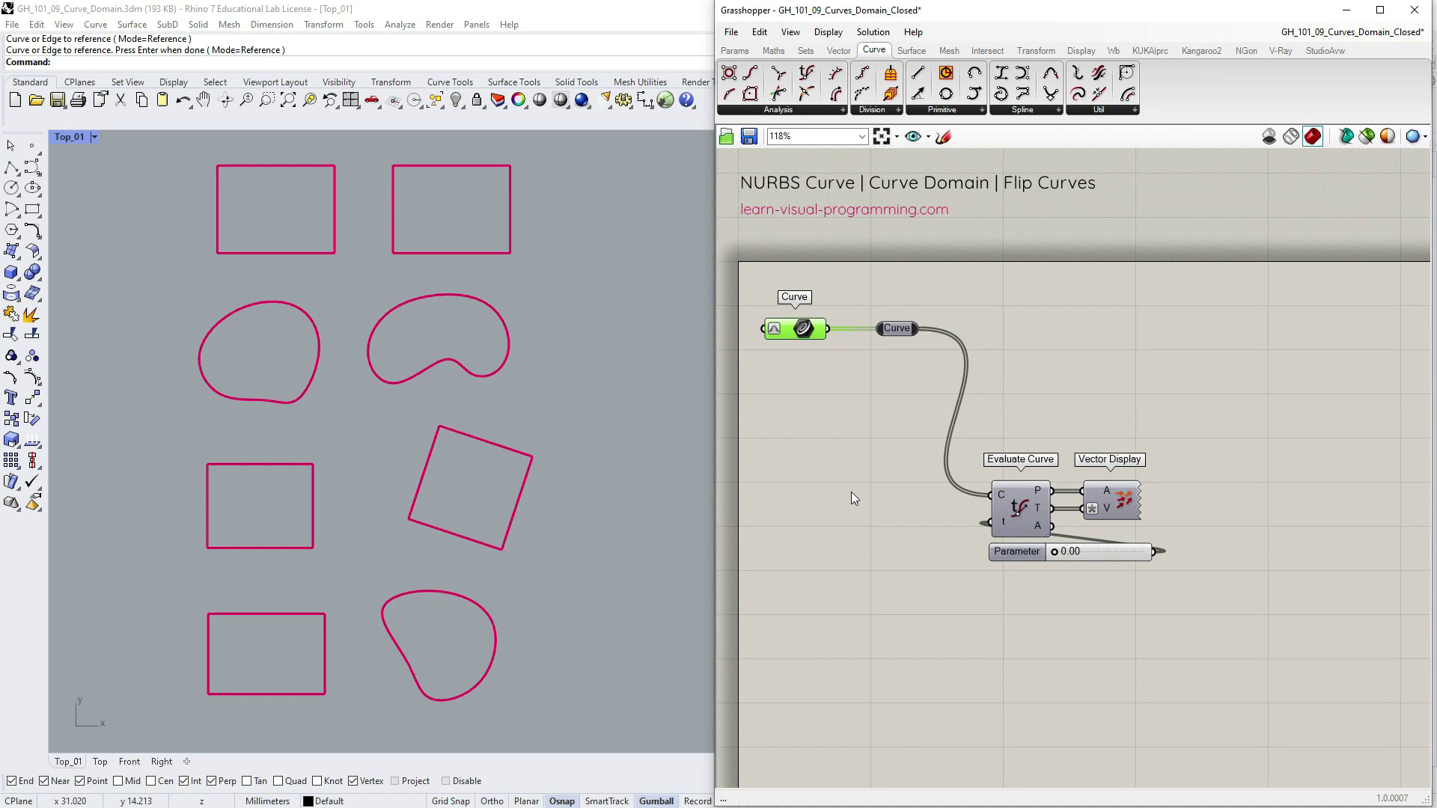
Add an Offset Curve component and feed it the eight referenced closed curves
click(1115, 112)
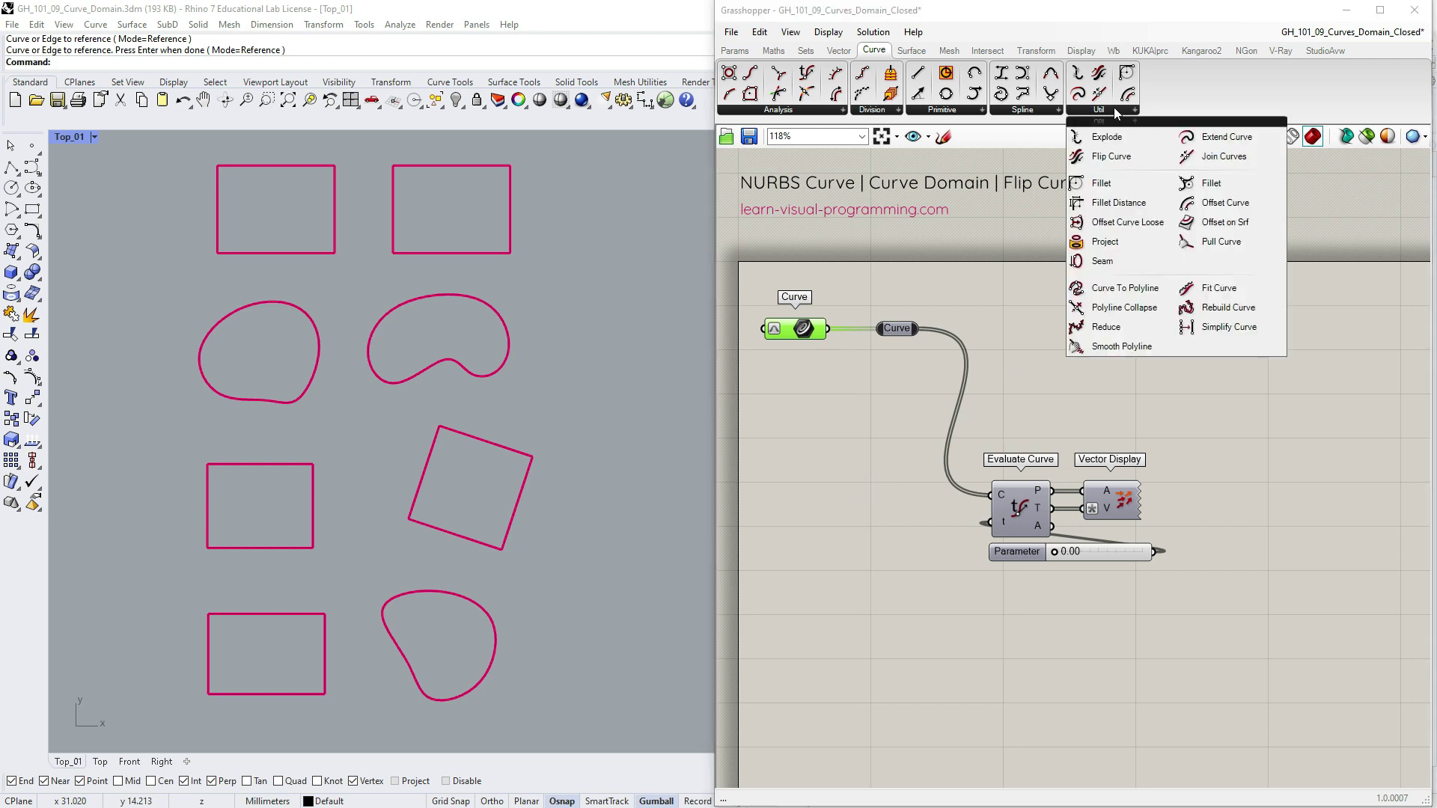
click(1206, 208)
click(1045, 330)
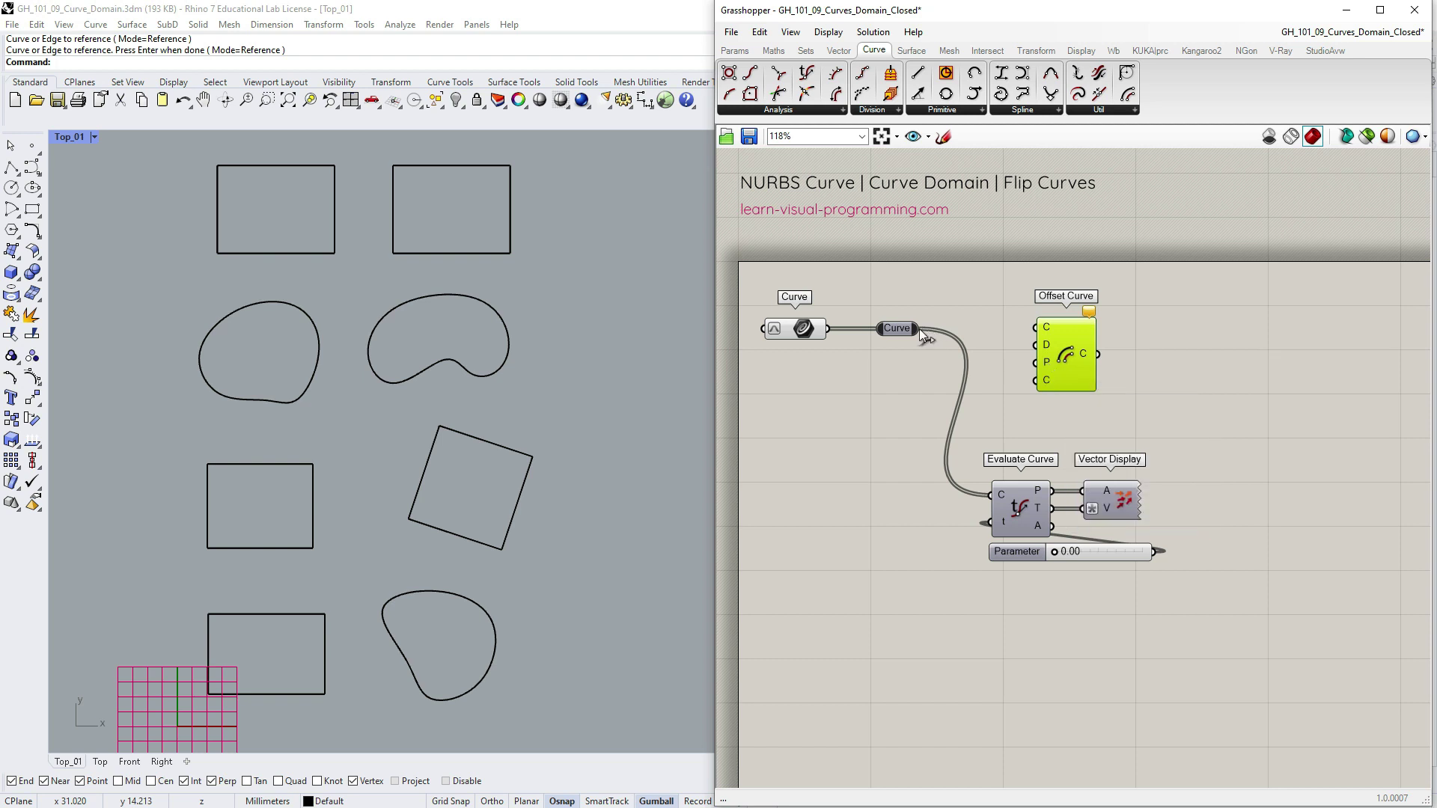
mouse_move(919, 328)
mouse_down()
mouse_move(1037, 328)
mouse_move(1213, 363)
mouse_up()
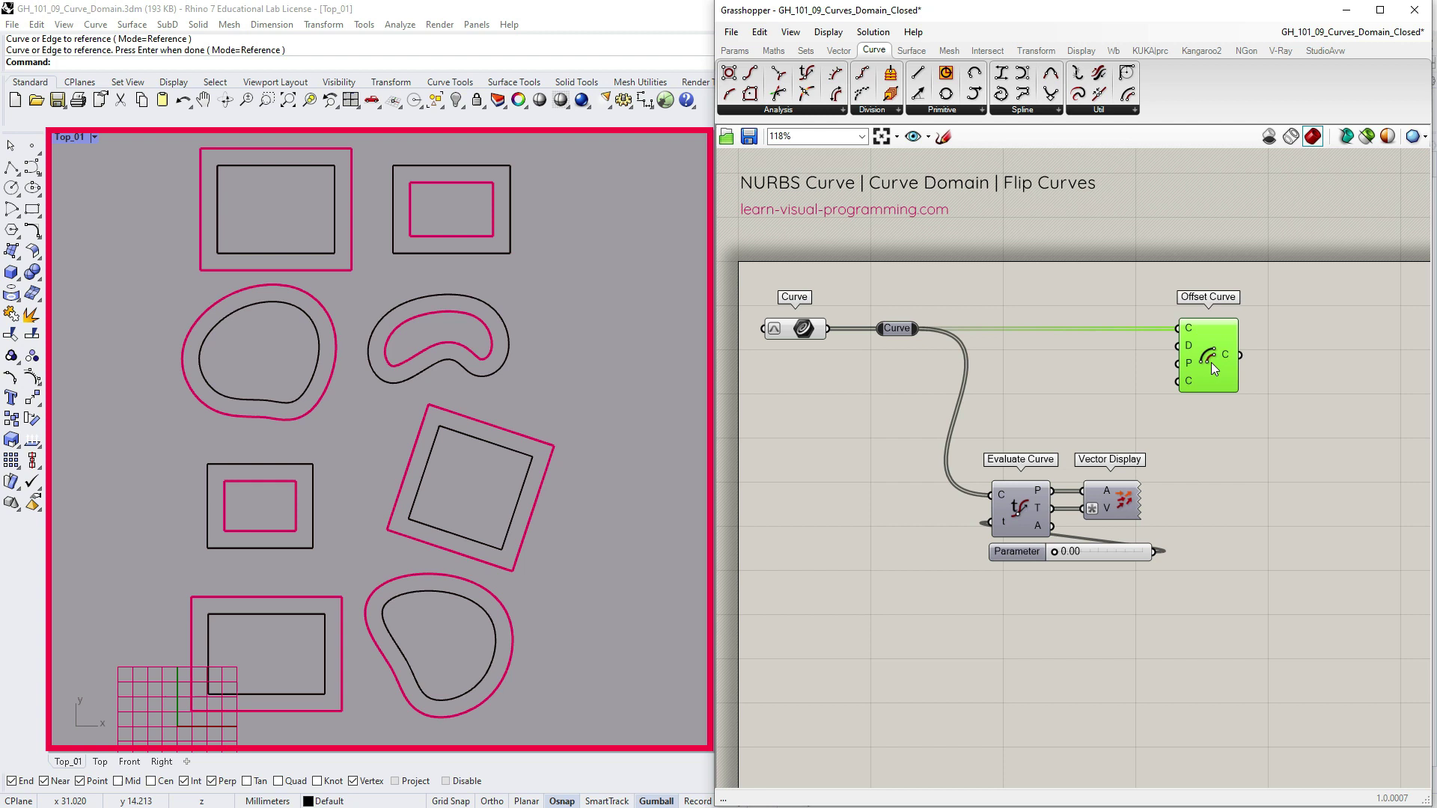
Select the curve and evaluation components together and adjust the parameter slider
drag(747, 281, 1150, 540)
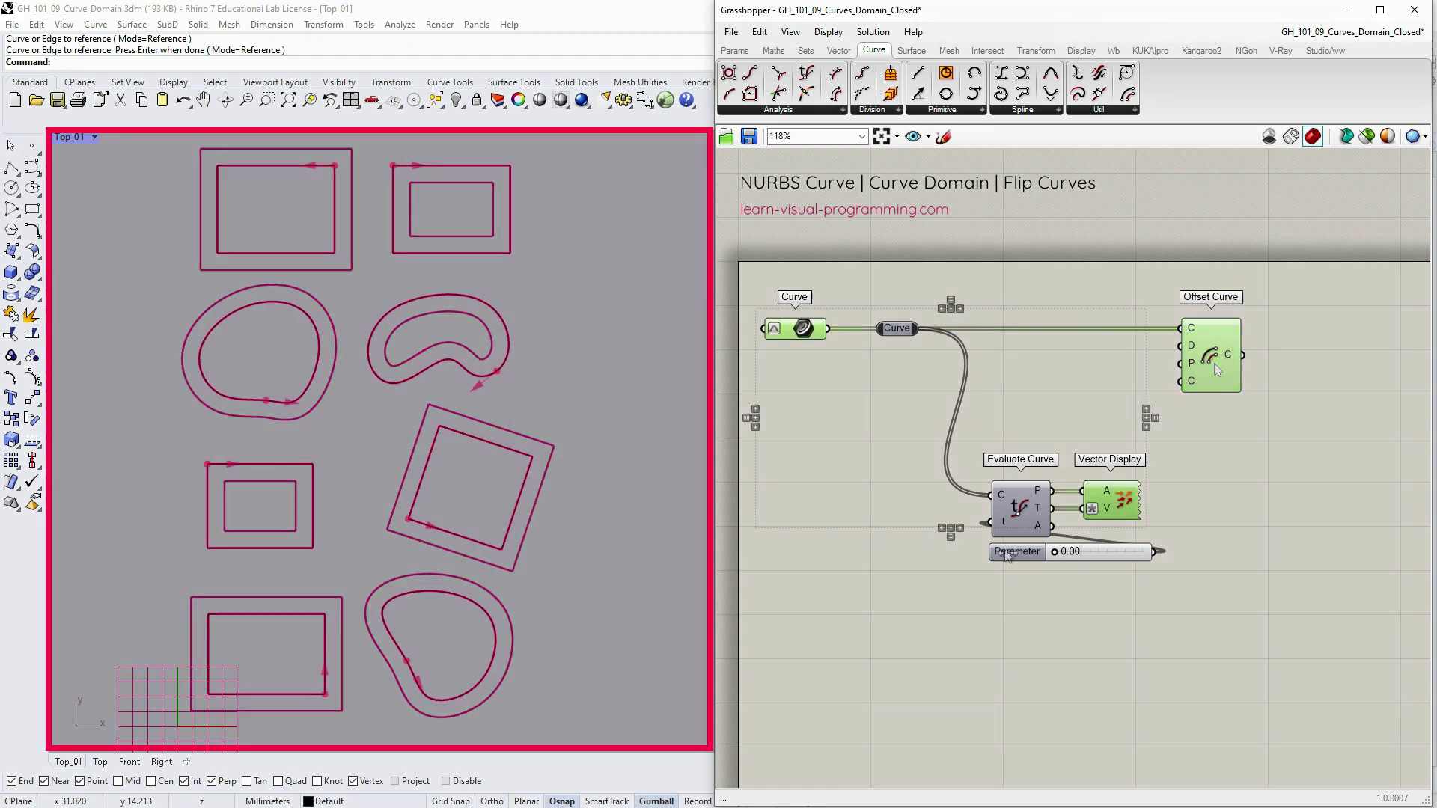
drag(1054, 554, 1158, 552)
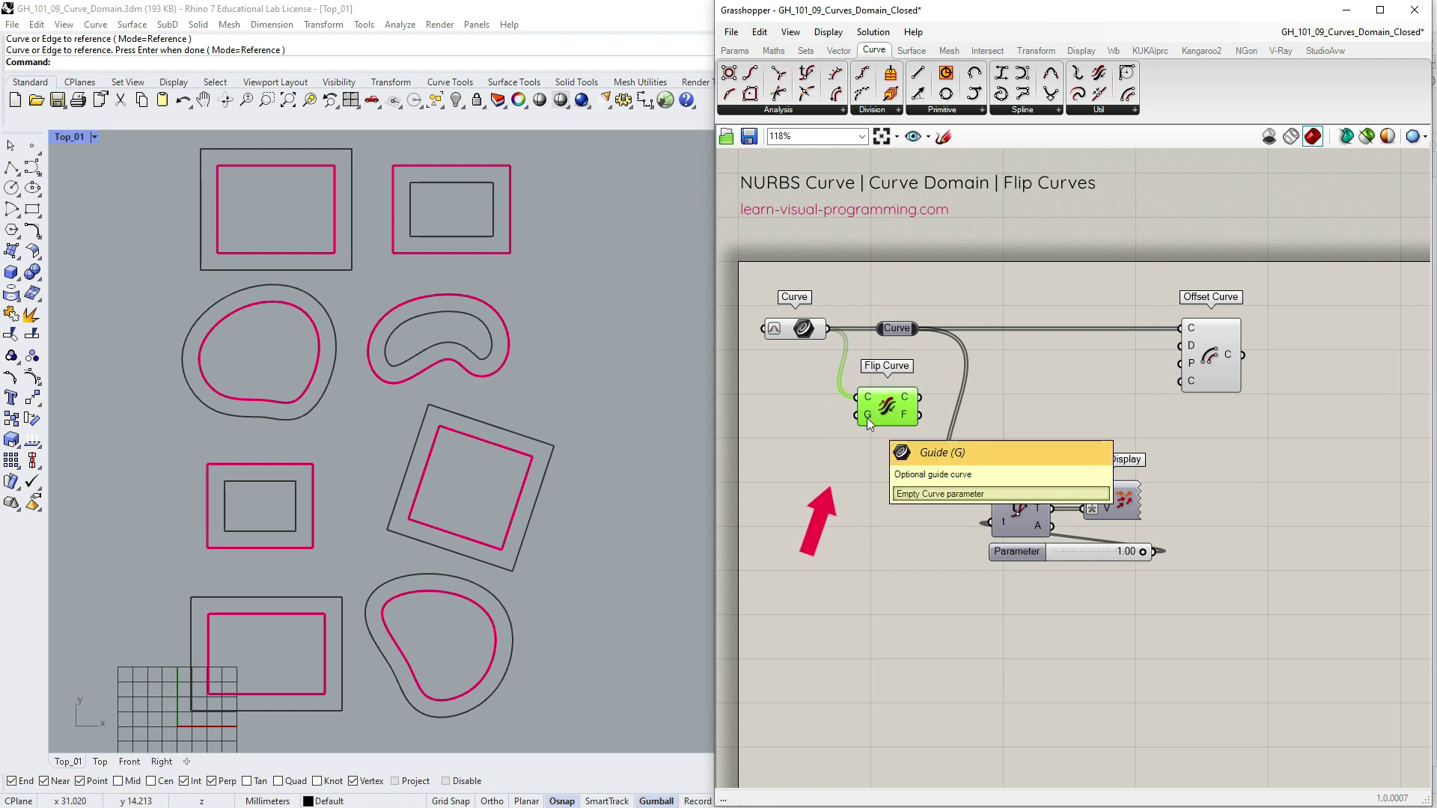
Reference the inner bottom-right curve as Flip Curve's guide and reparameterize the flipped output
click(734, 51)
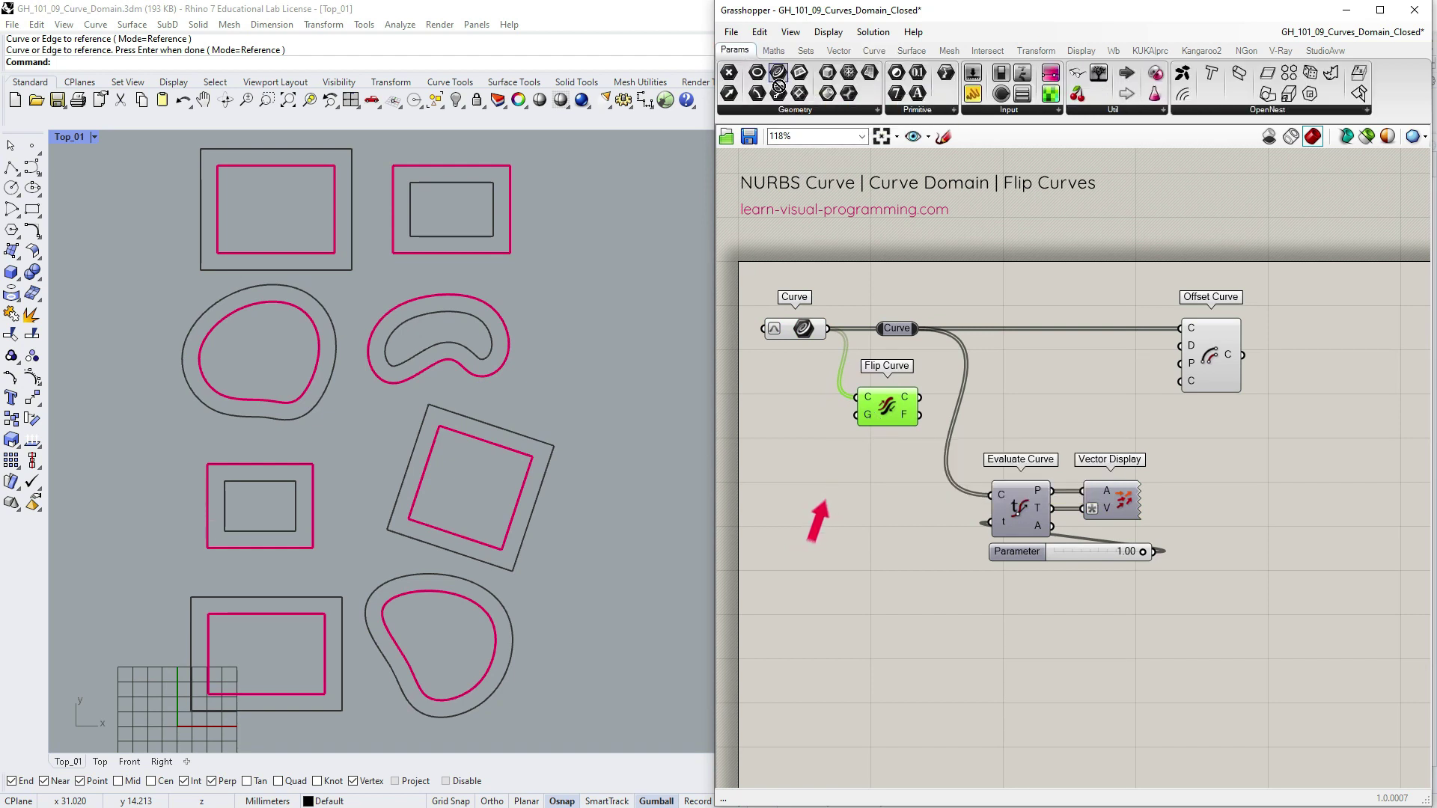
drag(776, 77, 797, 428)
right_click(800, 432)
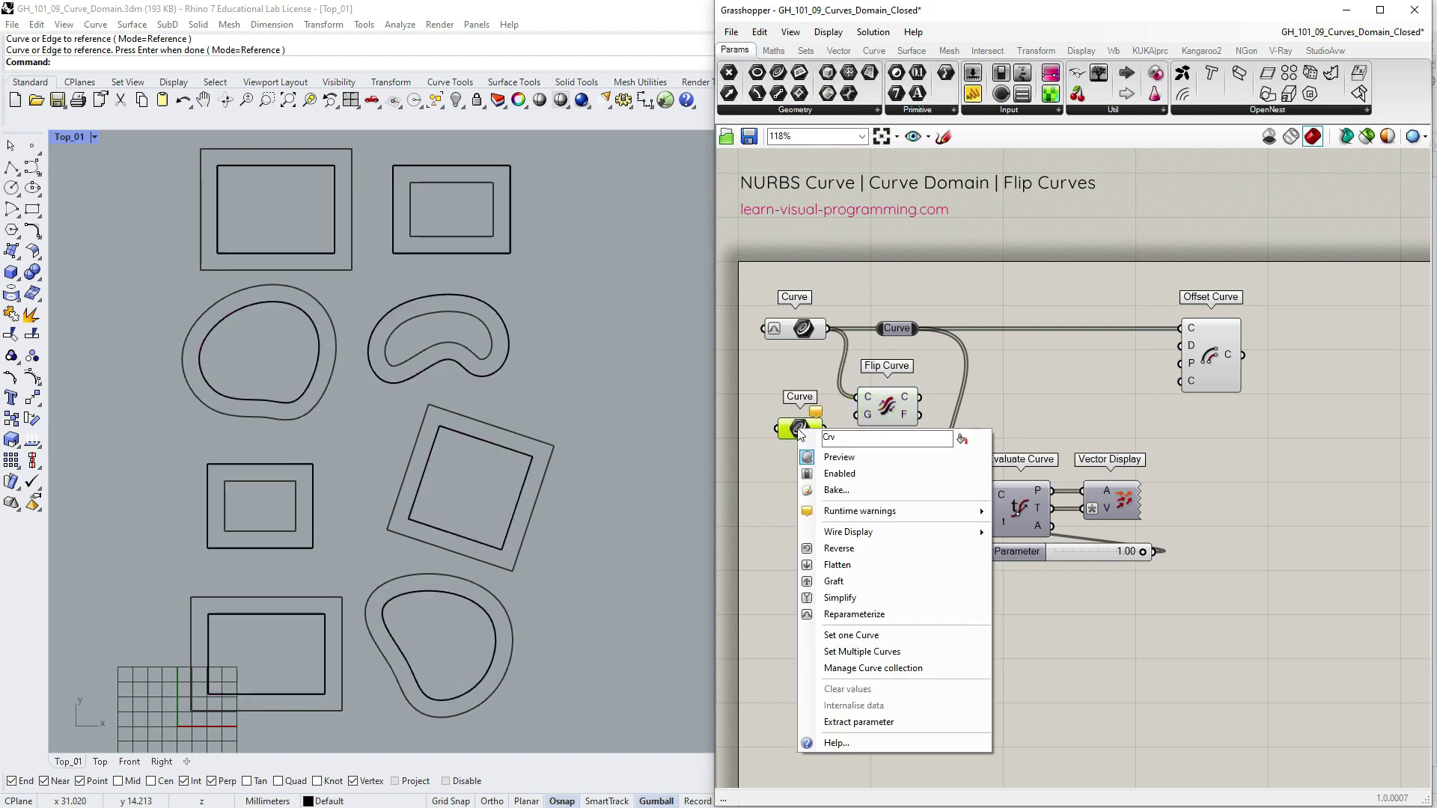
click(851, 636)
click(486, 677)
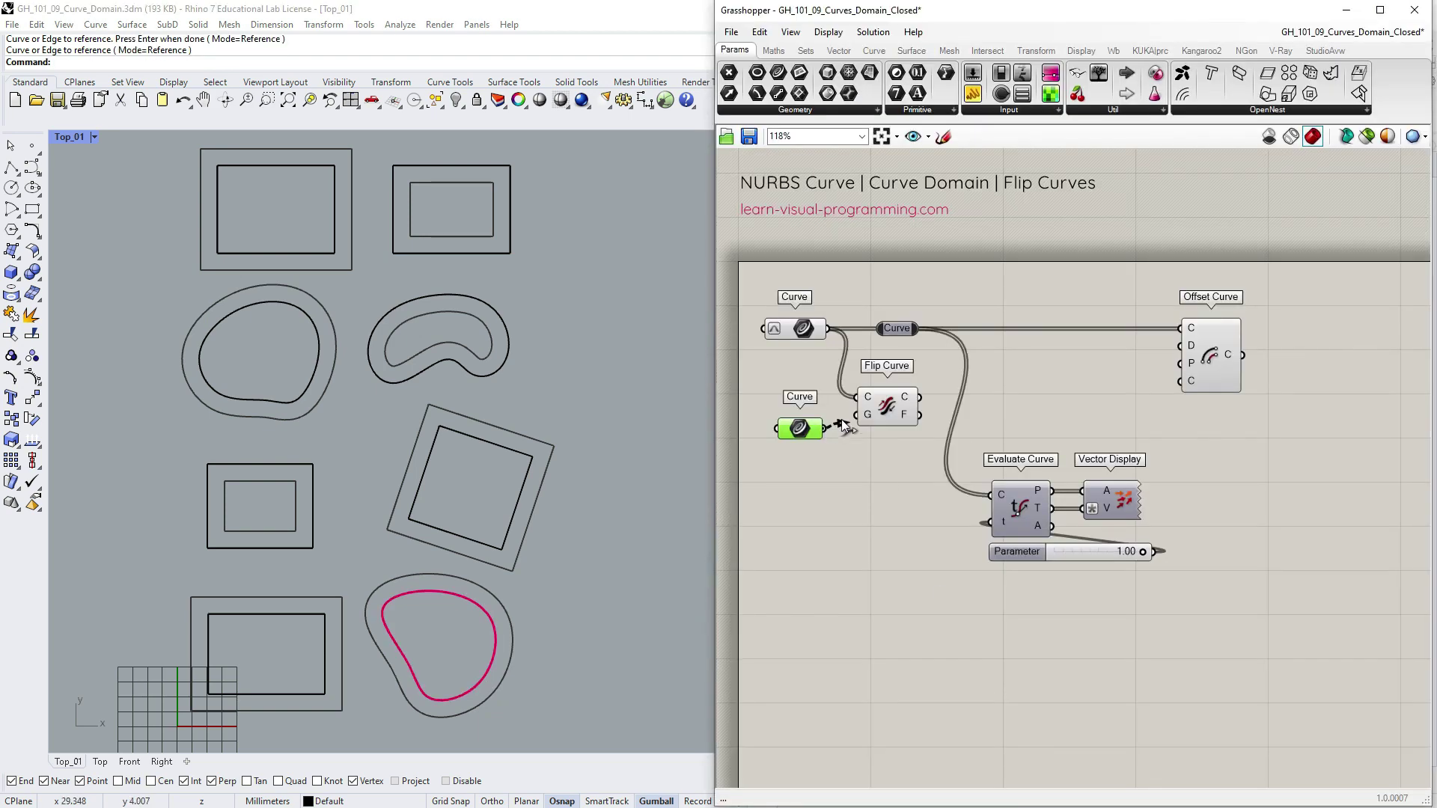
mouse_move(826, 427)
mouse_down()
mouse_move(856, 415)
mouse_move(868, 328)
mouse_up()
drag(888, 407, 882, 337)
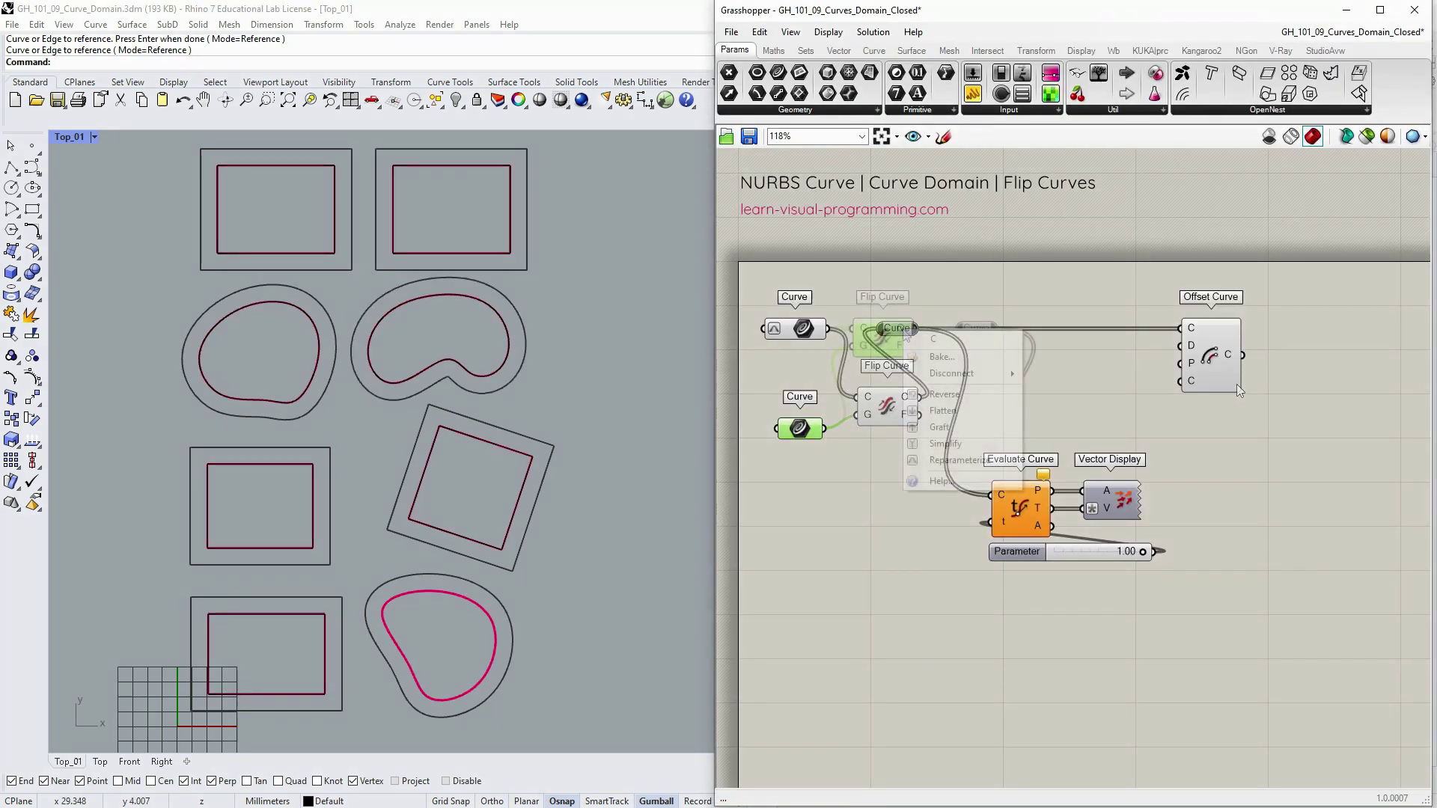
right_click(904, 329)
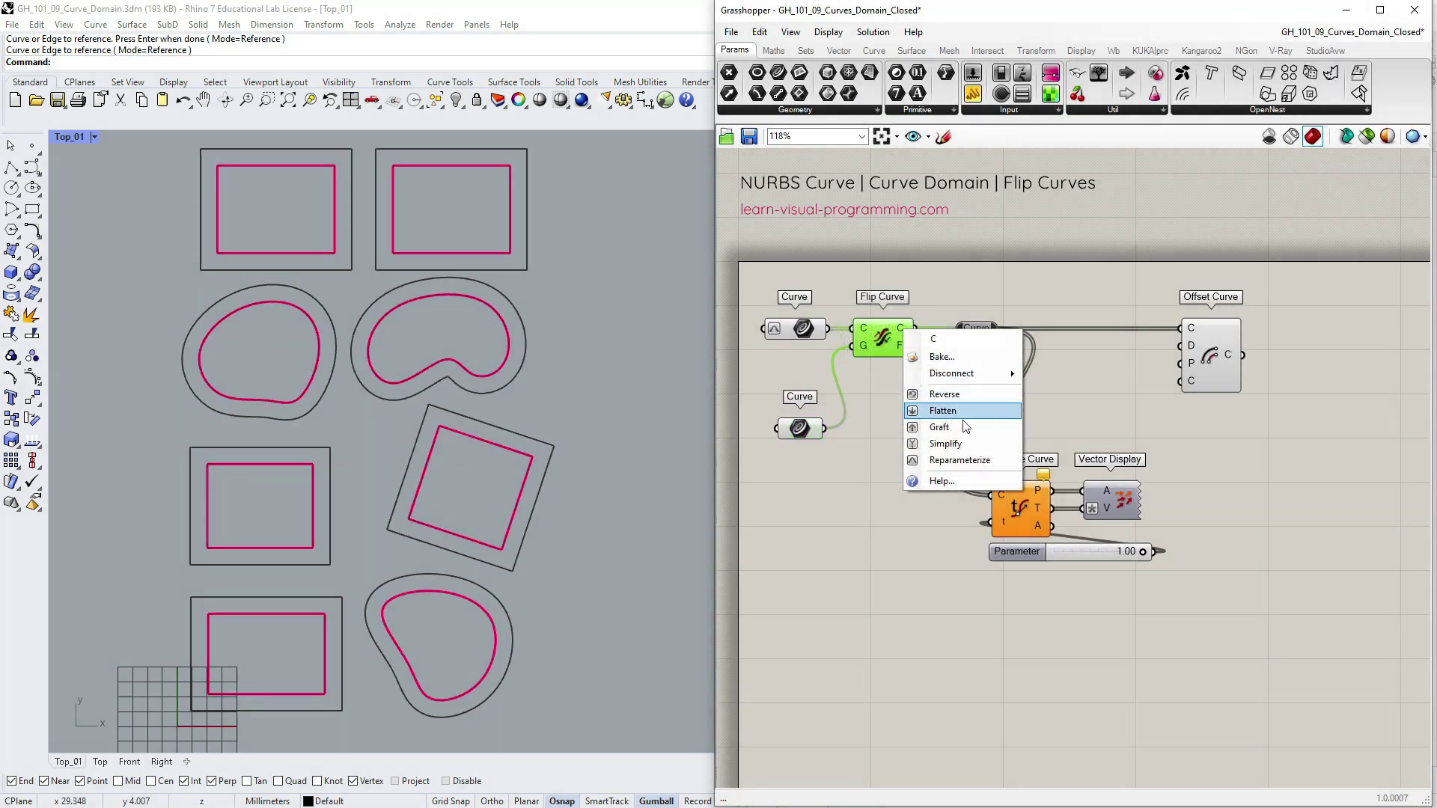
click(949, 470)
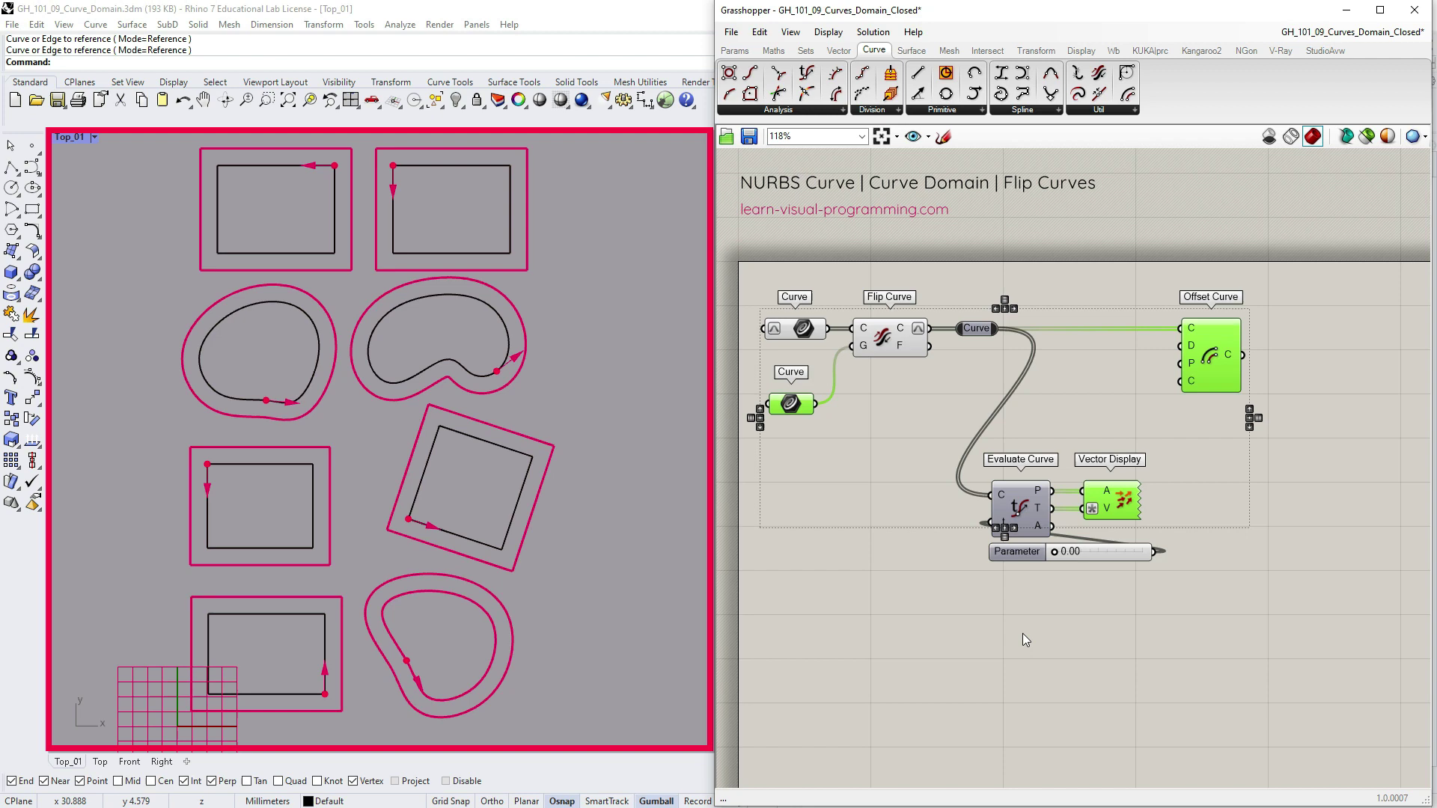
Swap in a different guide curve, slide the evaluation parameter to 1, and place a Circle component
right_click(791, 404)
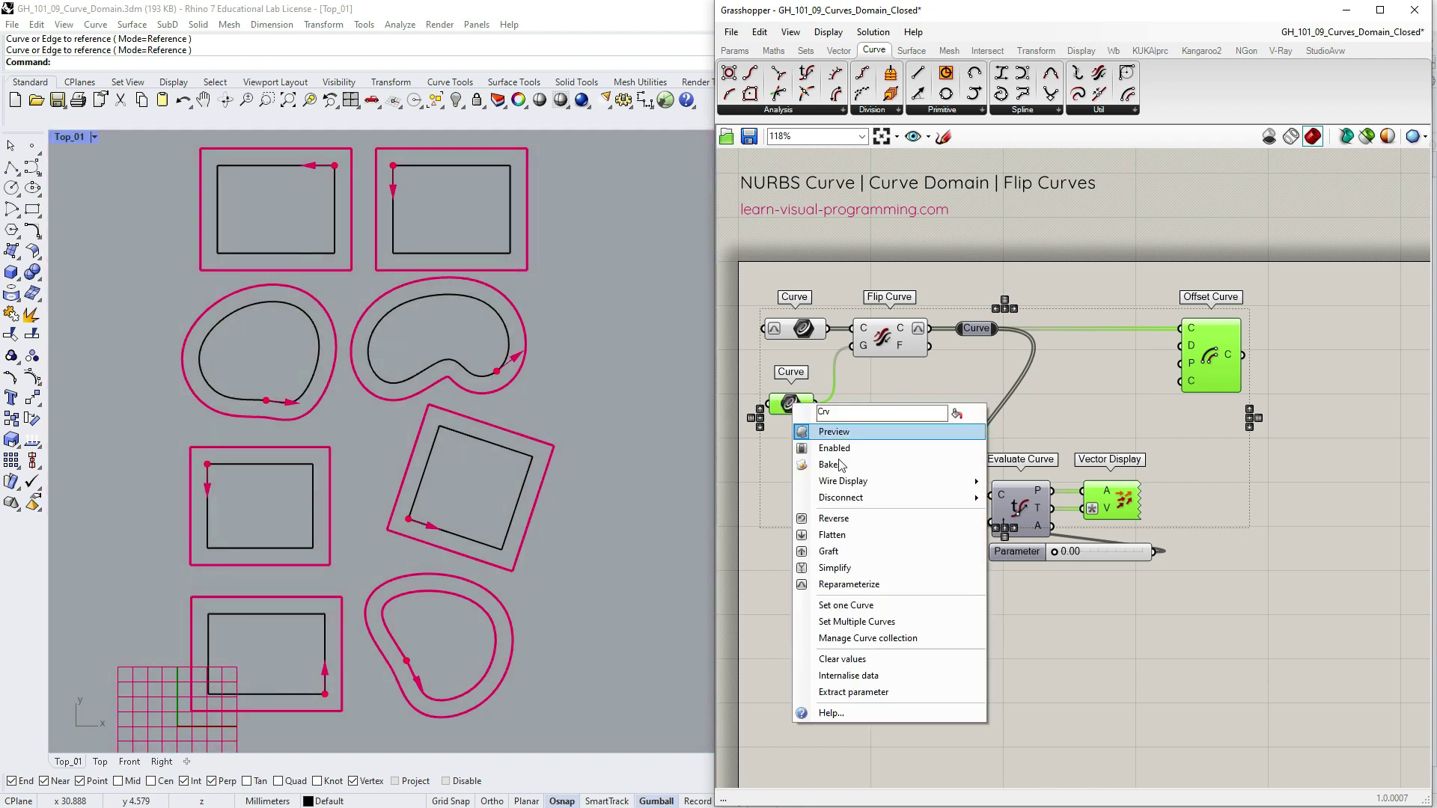
click(850, 605)
click(485, 251)
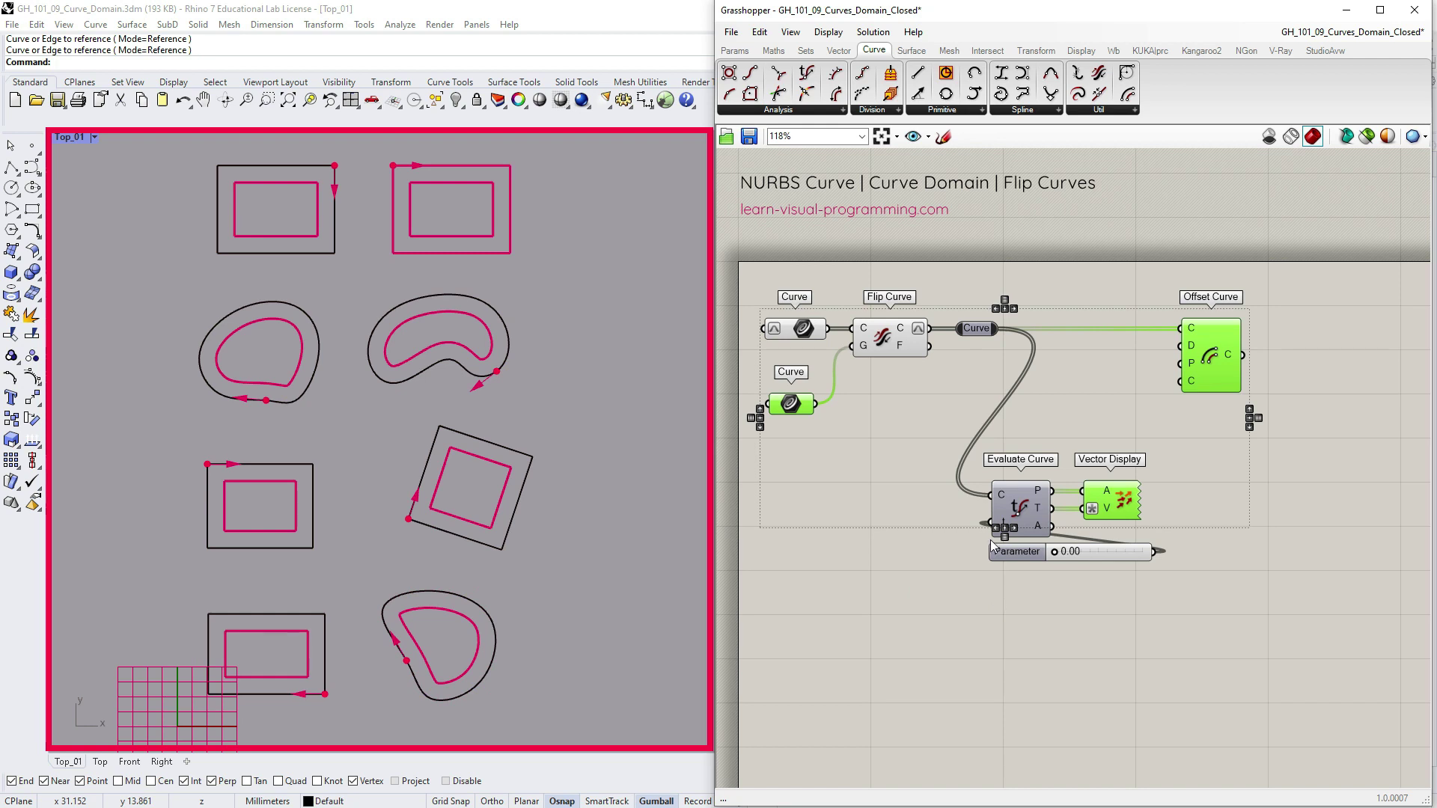
drag(1057, 553, 1156, 562)
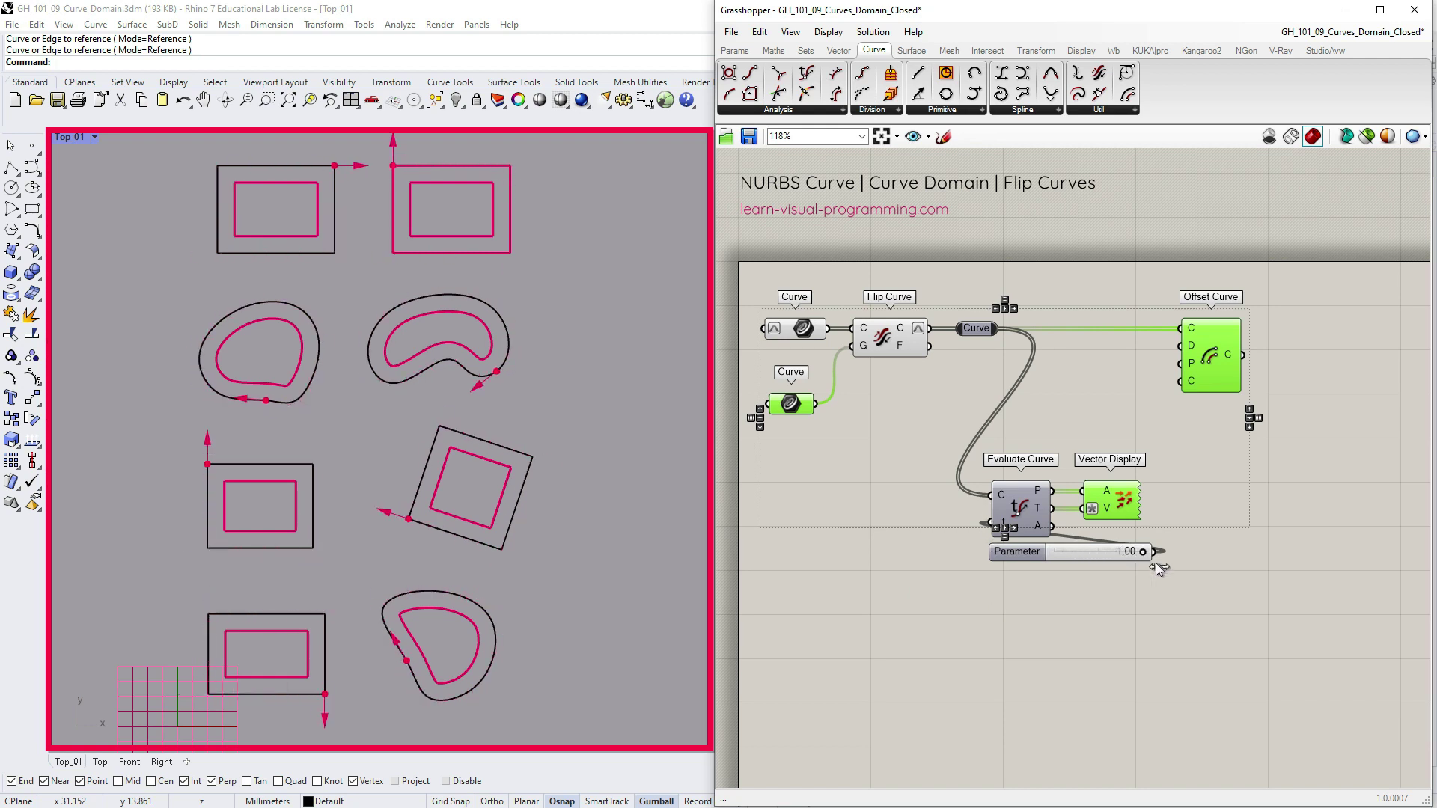
click(978, 629)
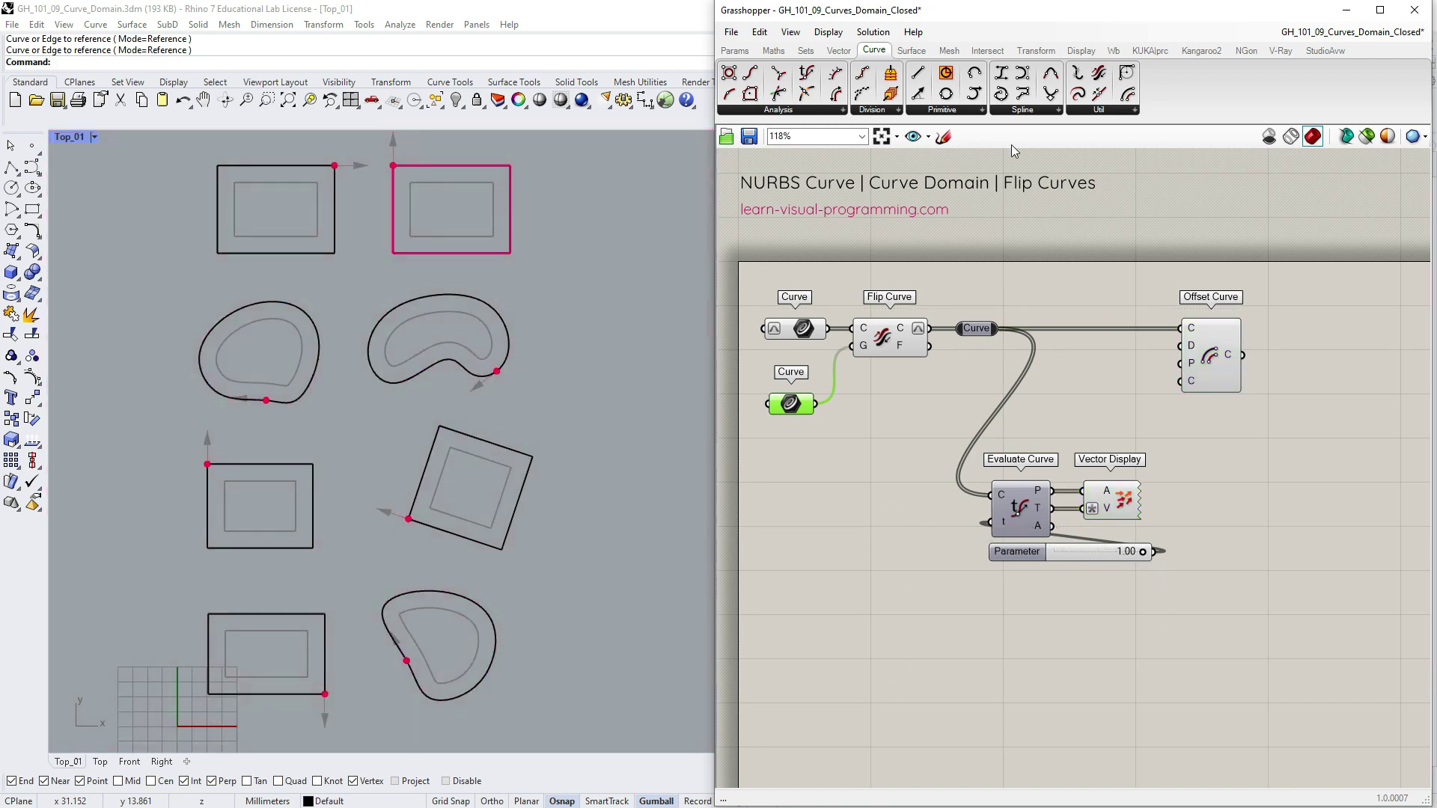
click(968, 110)
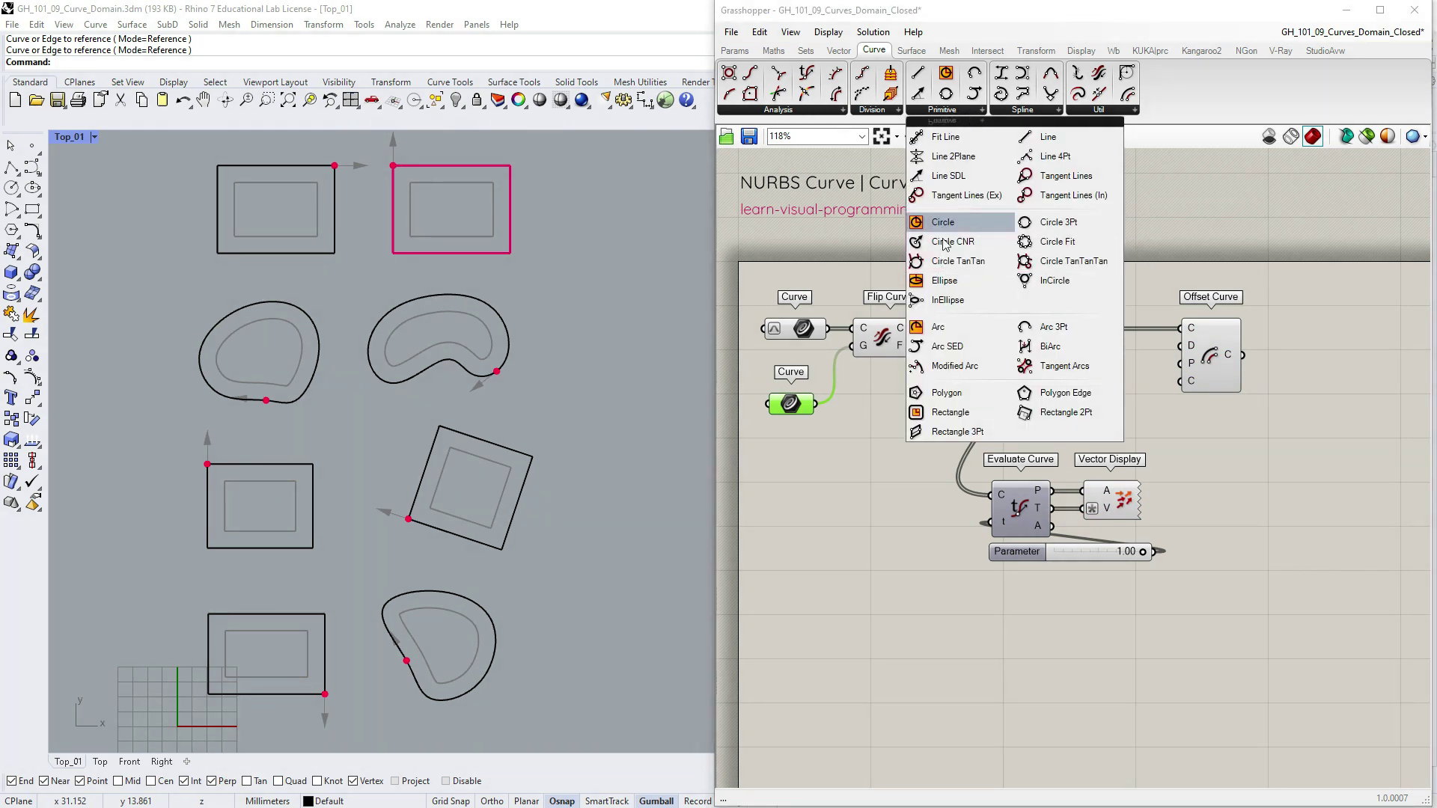
drag(945, 233, 797, 461)
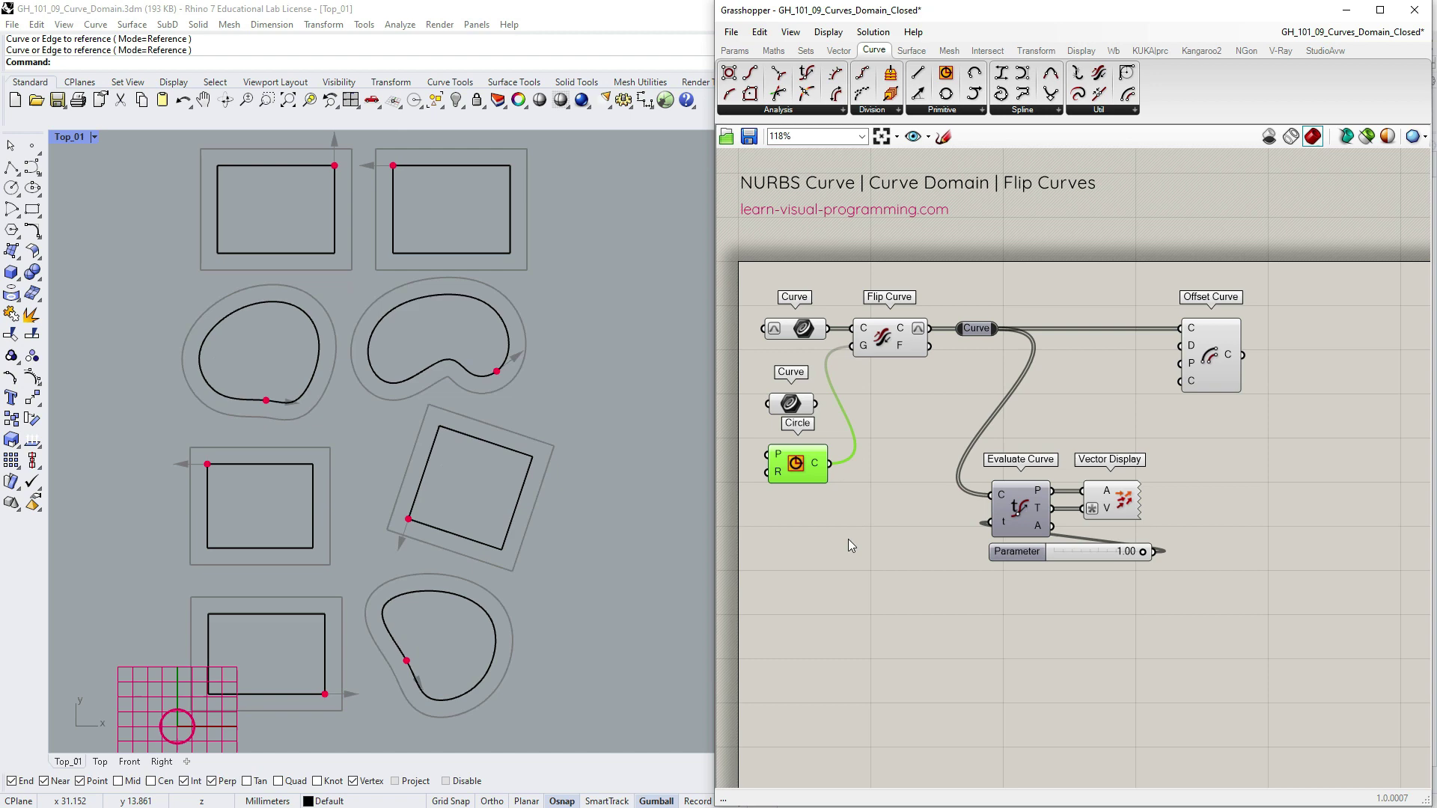
Add a Curve parameter via search and reference all five open curves from Rhino
click(826, 562)
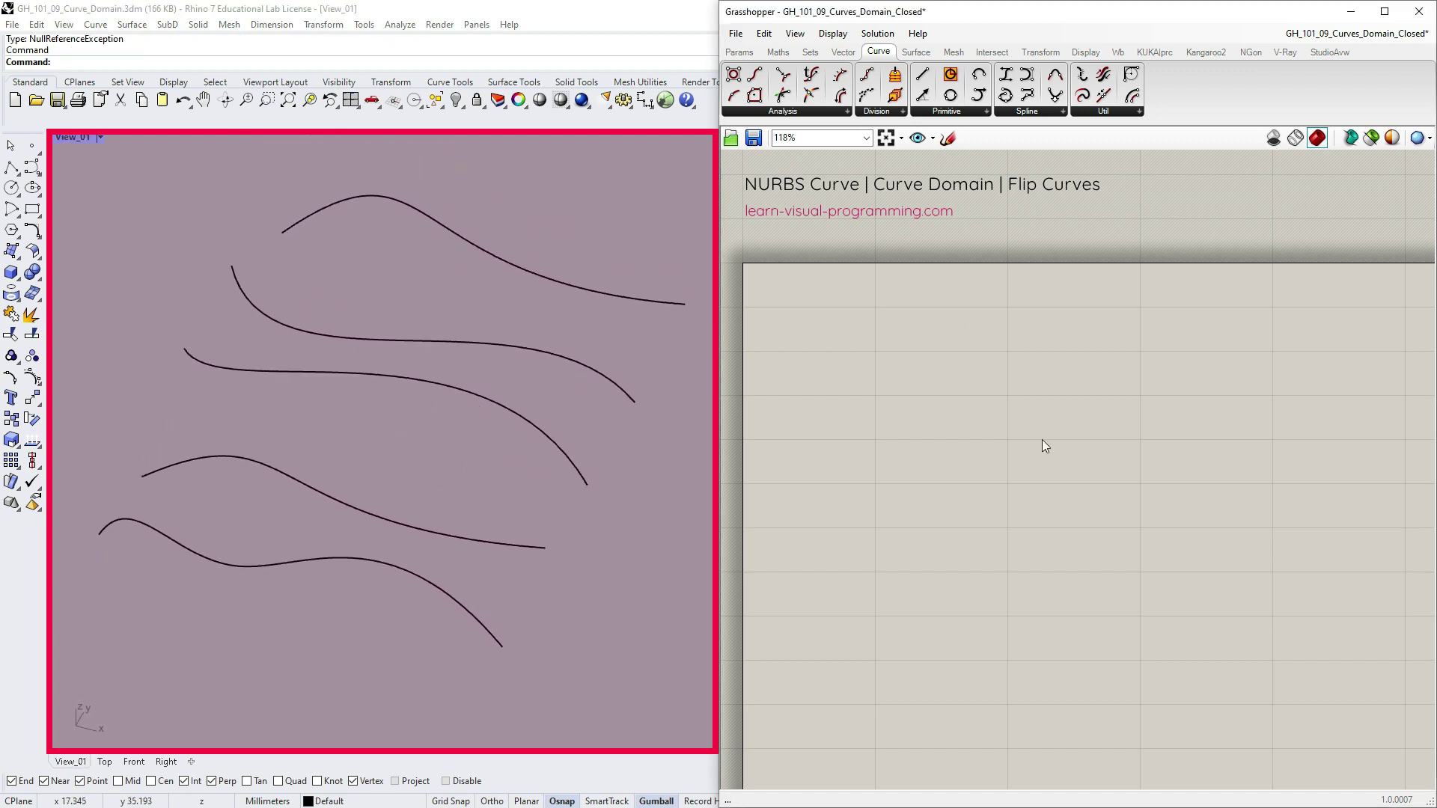
double_click(930, 344)
text(crv)
key(Return)
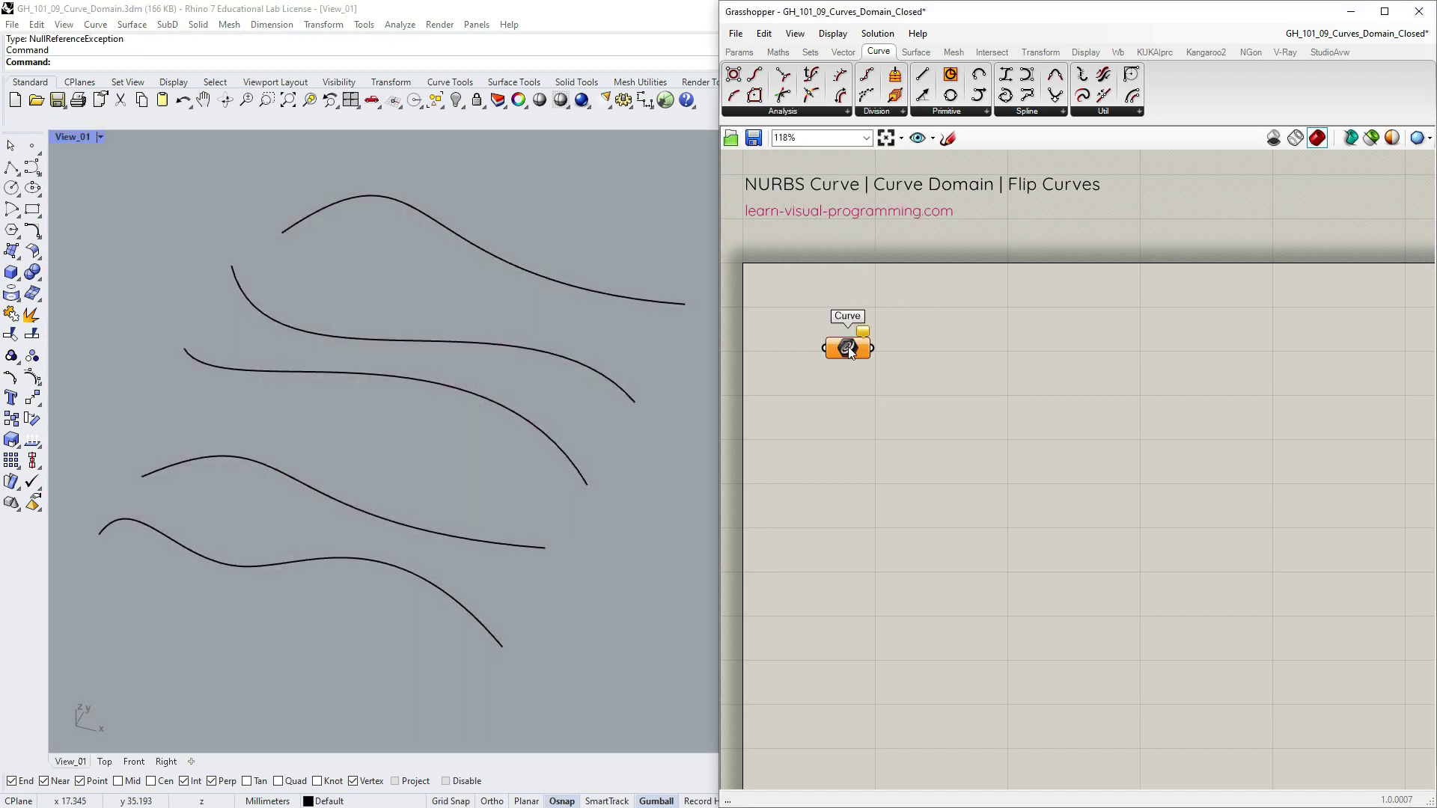
right_click(822, 332)
click(884, 555)
drag(645, 234, 298, 654)
key(Return)
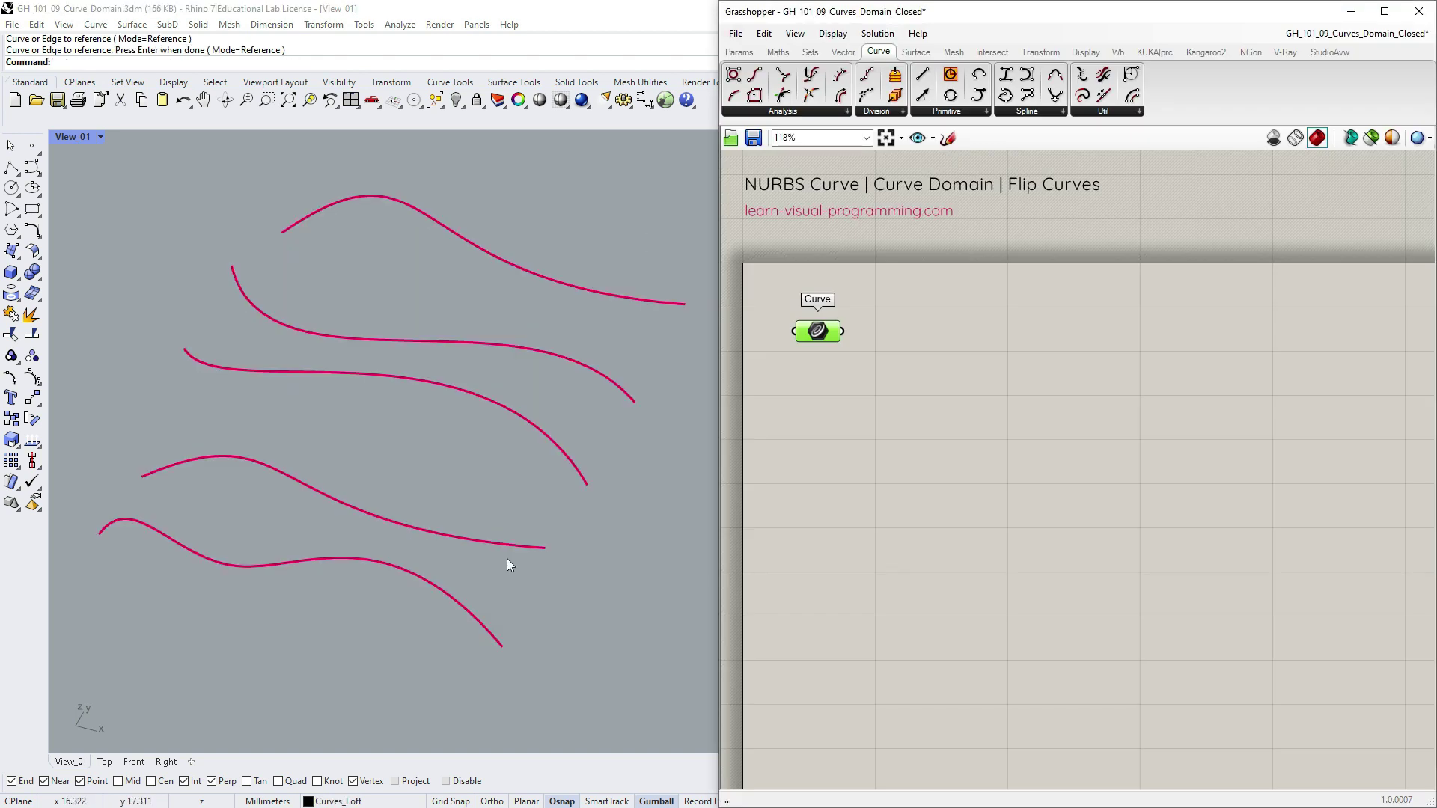
Place a Loft component and feed the five curves into it, producing a twisted surface
click(915, 52)
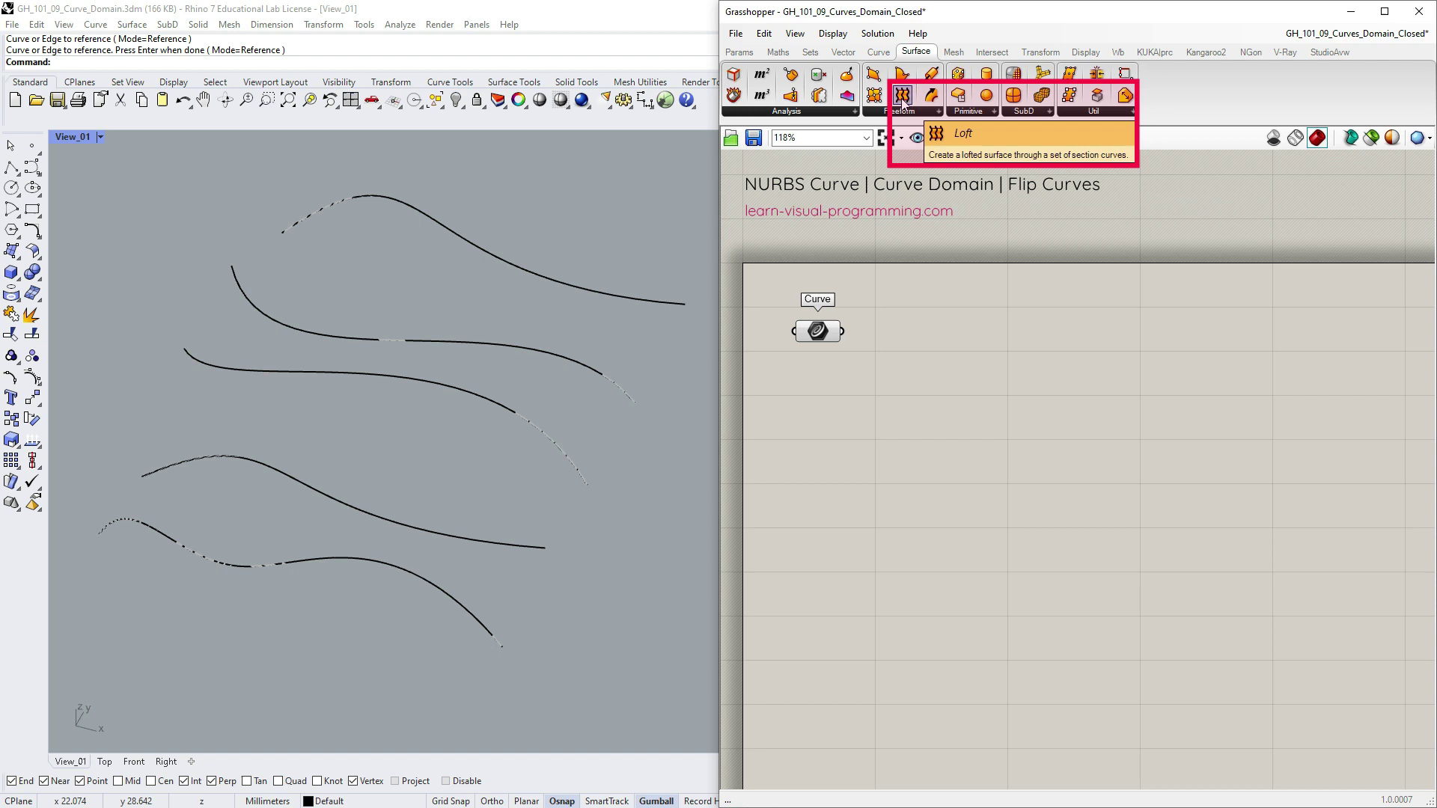
drag(904, 98, 1006, 350)
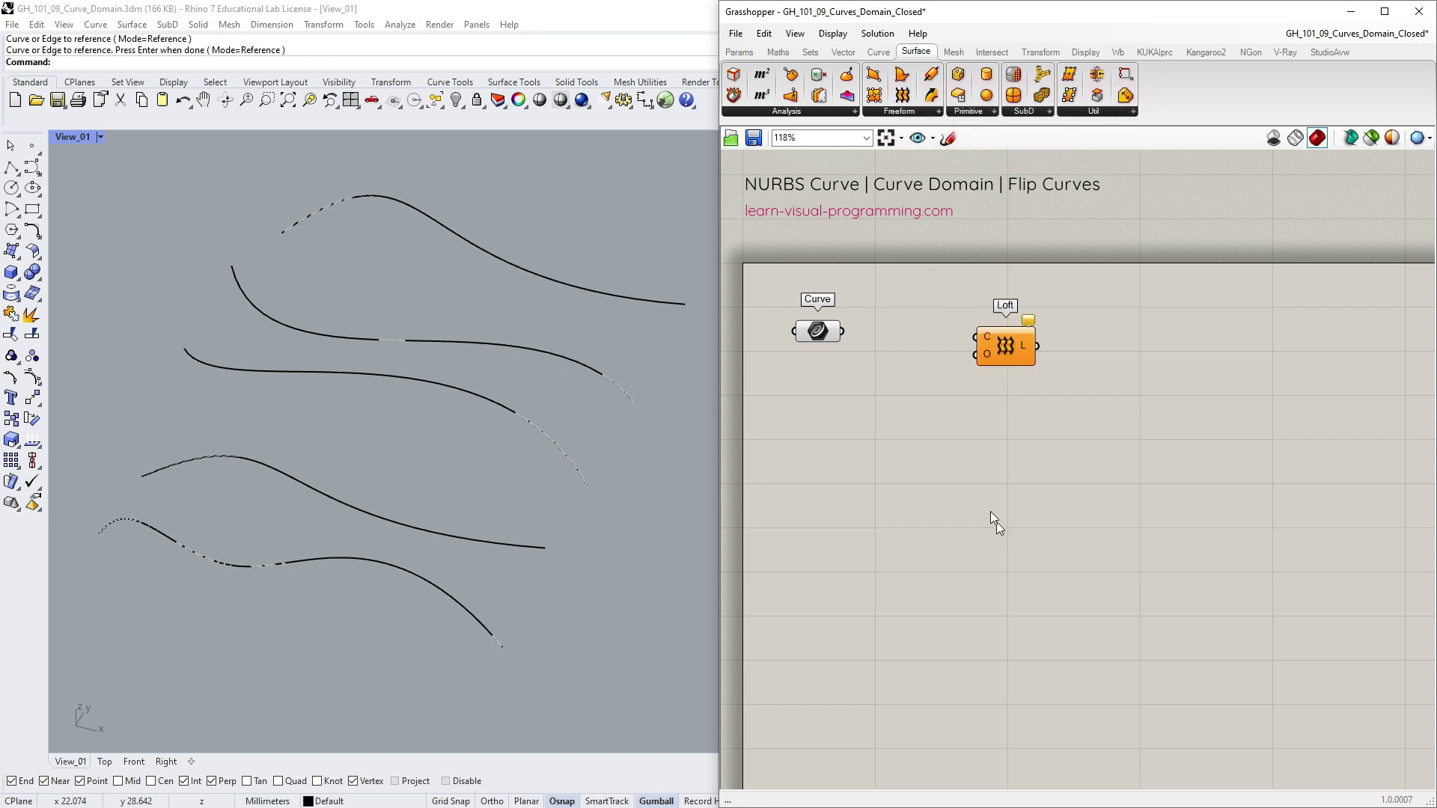
drag(843, 331, 975, 338)
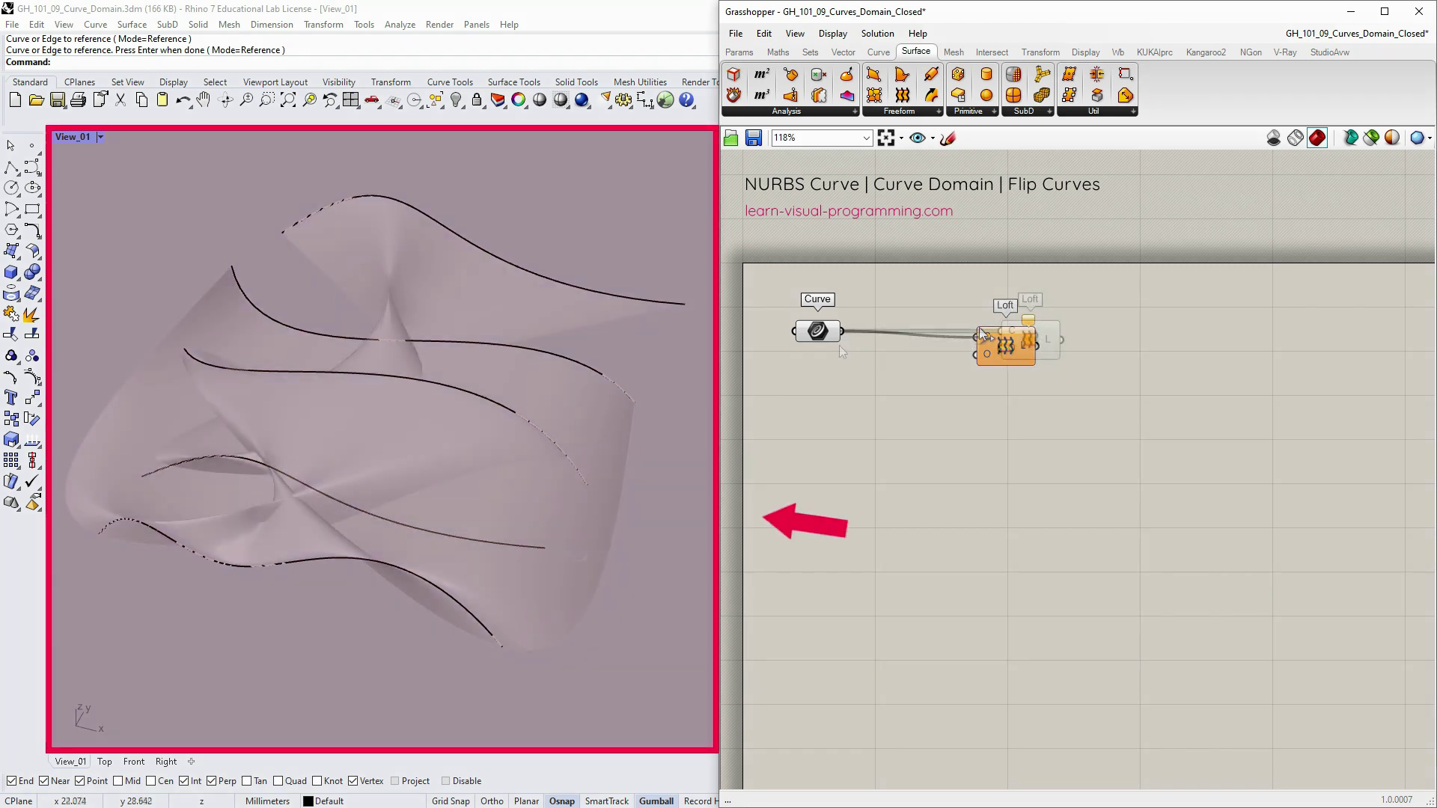
click(820, 332)
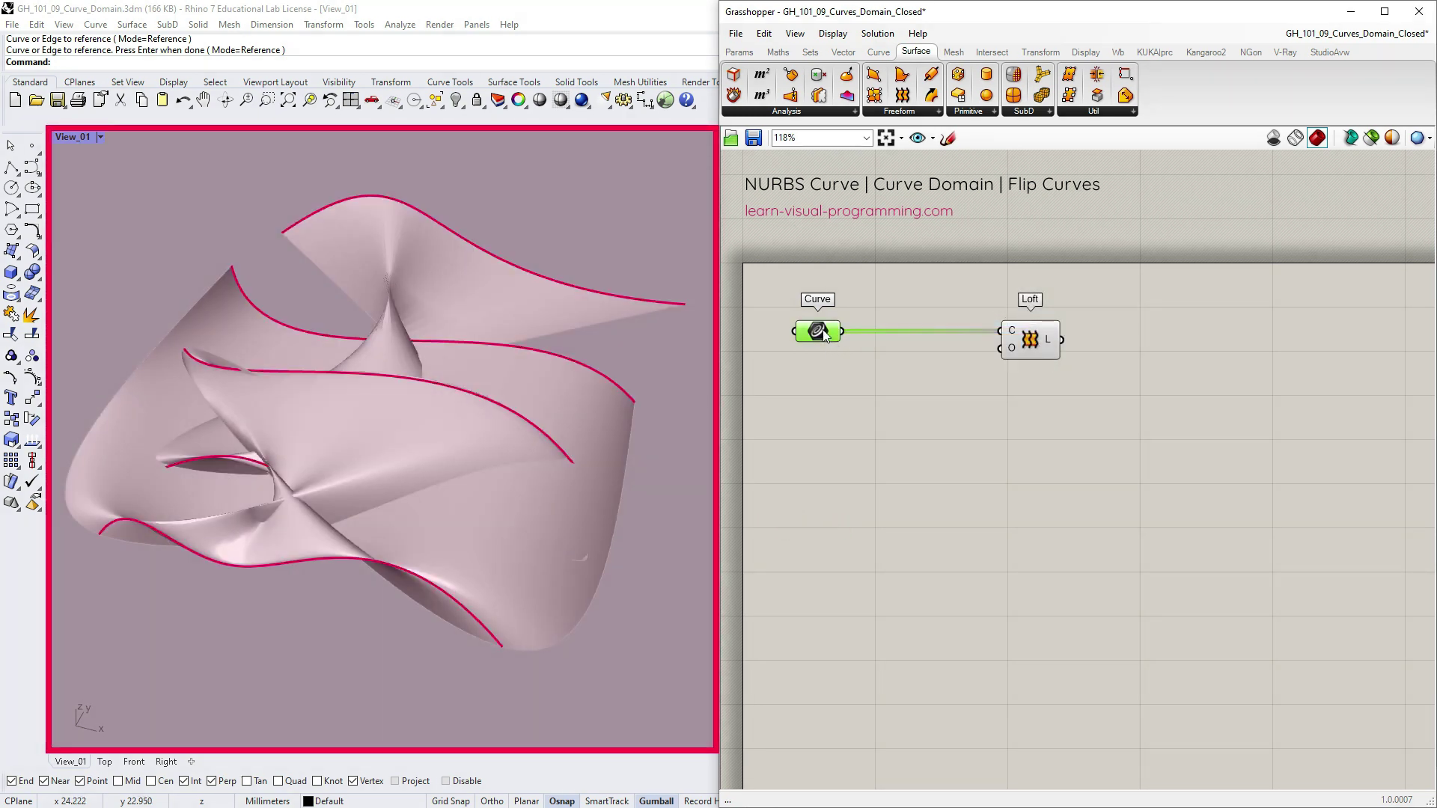
Clear the Curve parameter and re-pick curves 1 to 5 from bottom to top, then highlight the loft
right_click(822, 332)
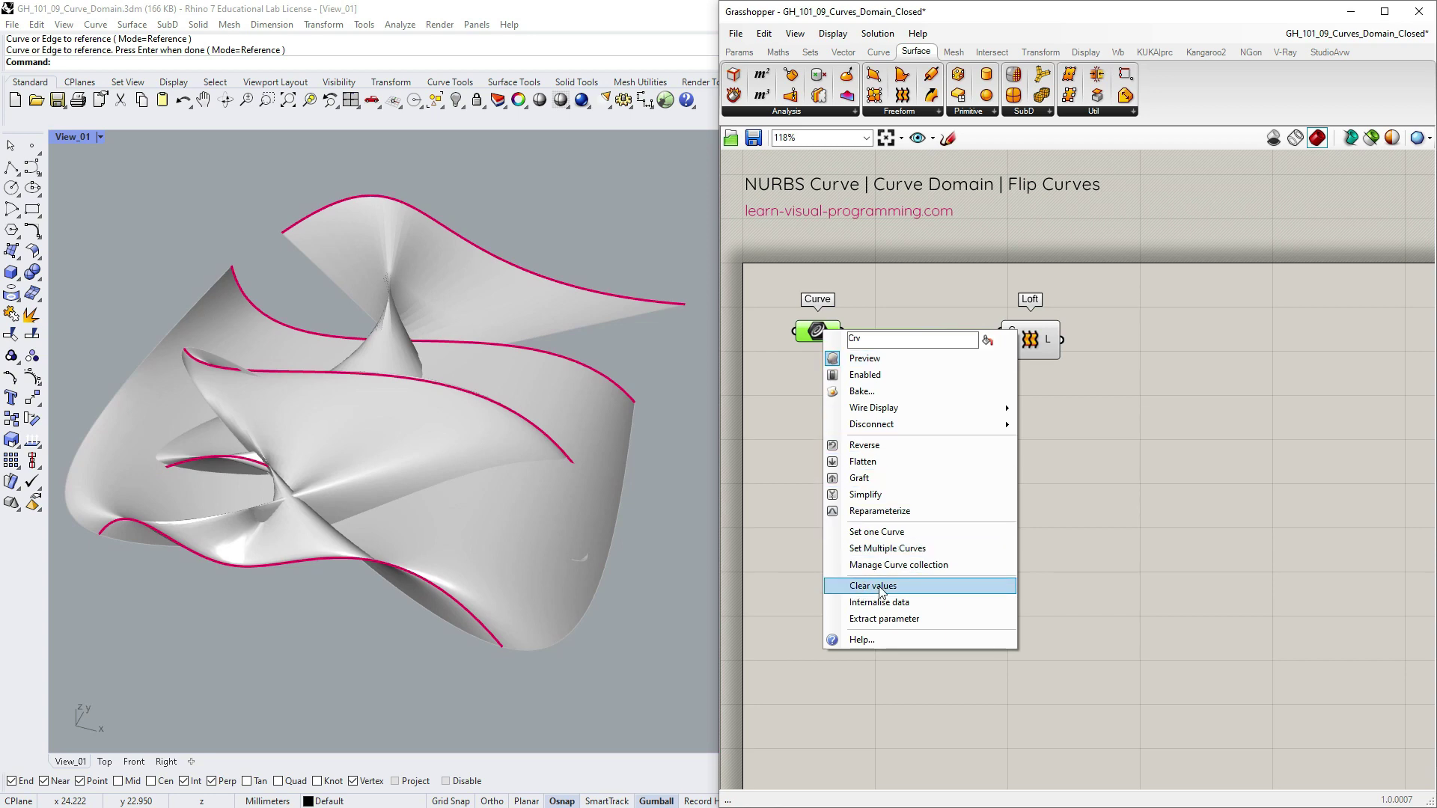
click(872, 587)
right_click(817, 332)
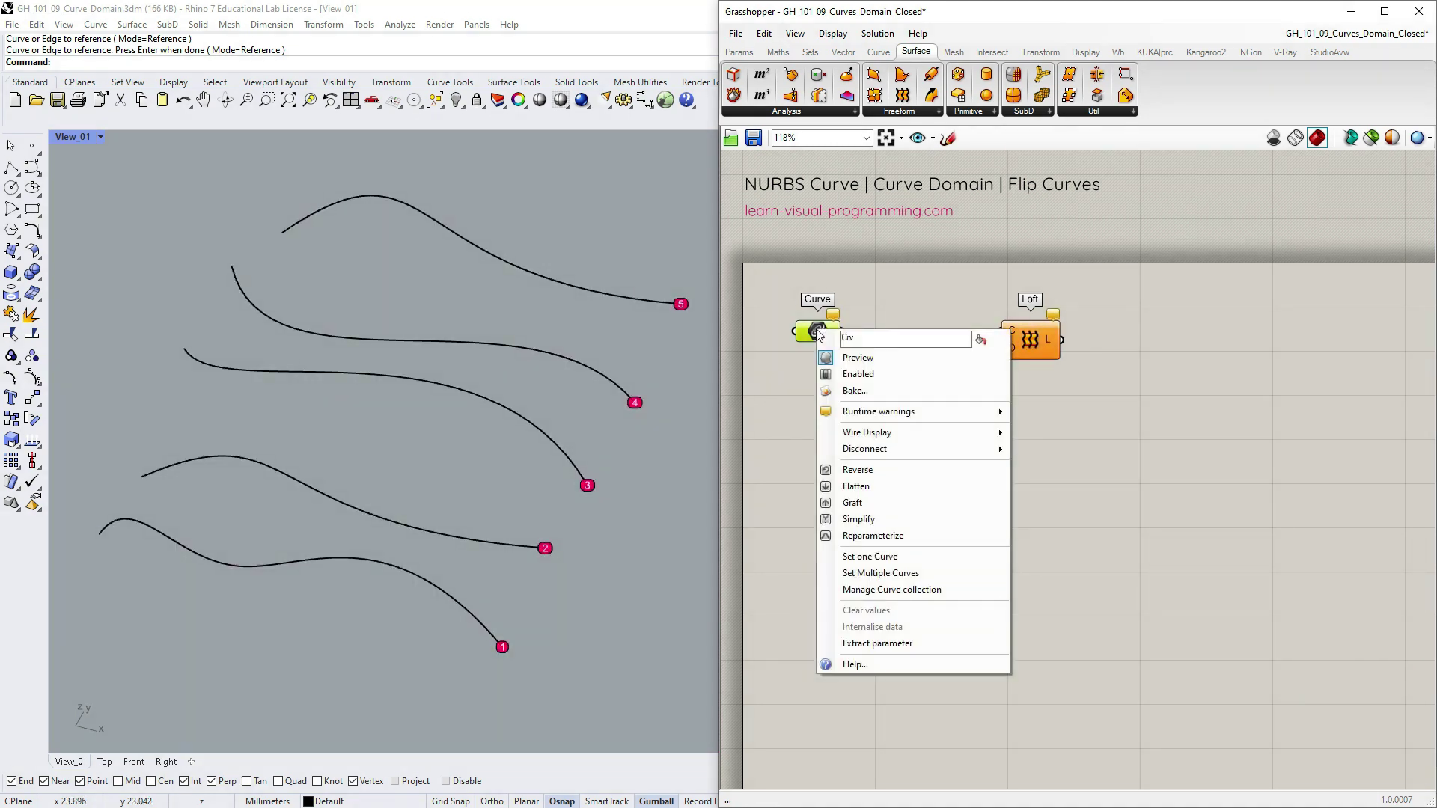
click(878, 572)
click(494, 635)
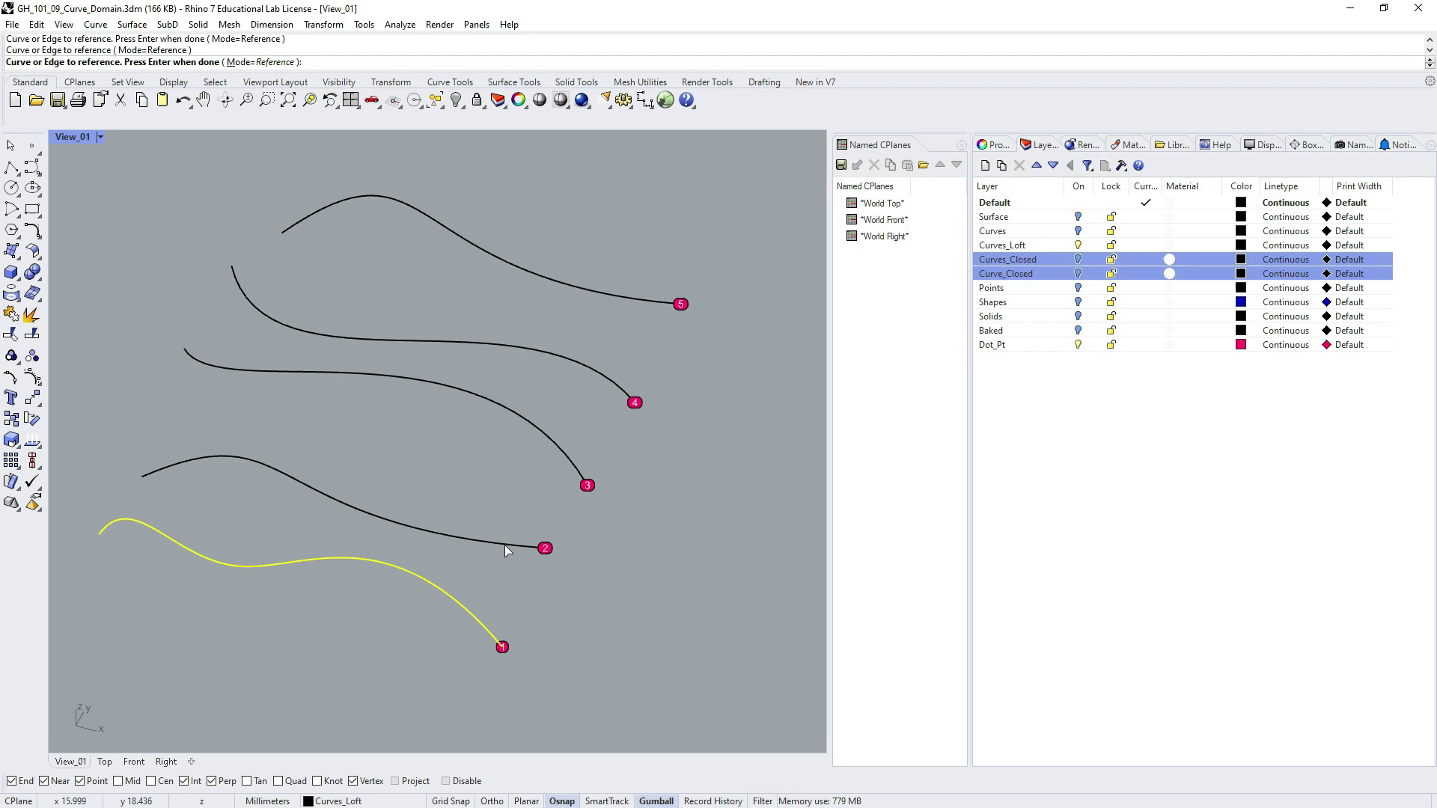
click(511, 543)
click(568, 464)
click(612, 389)
click(658, 300)
key(Return)
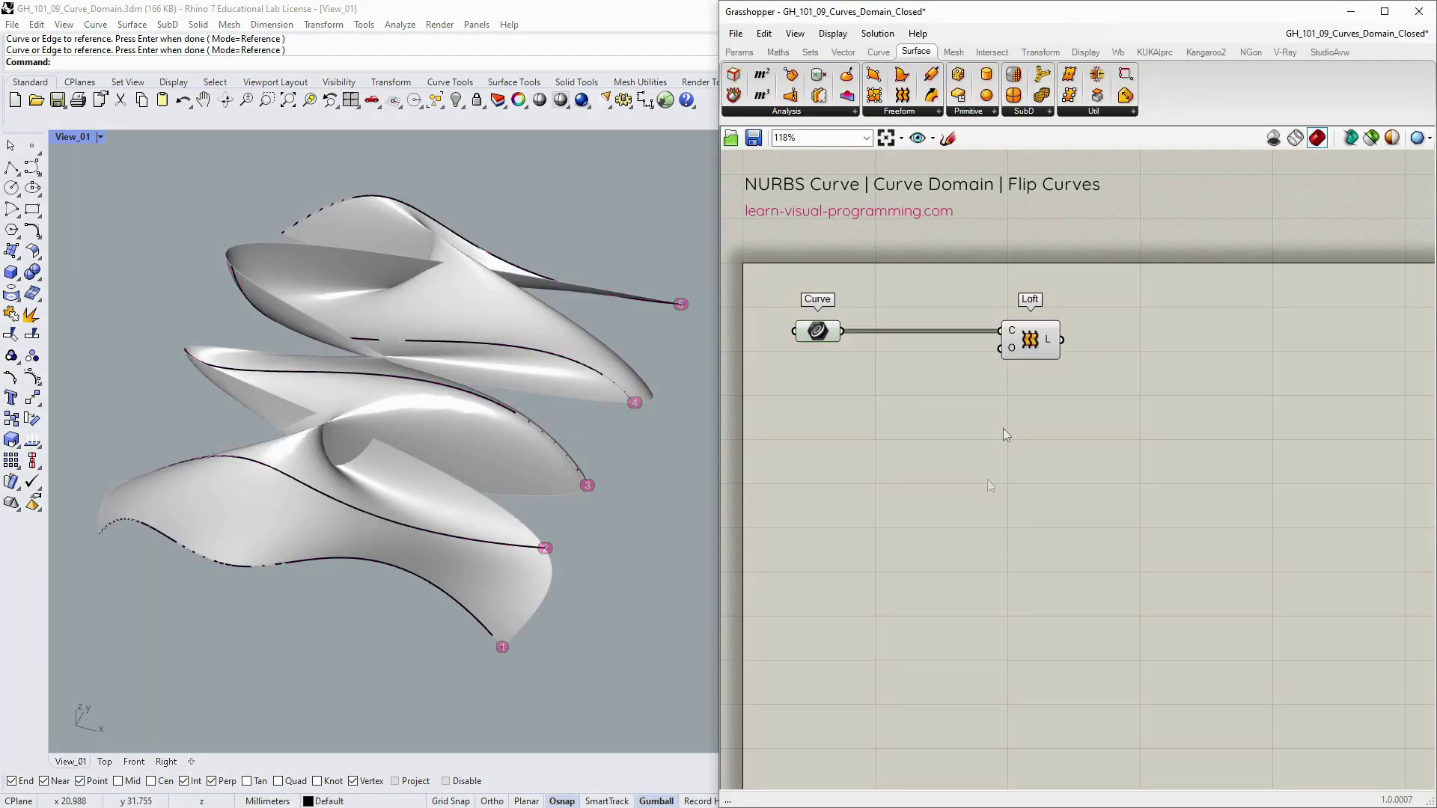
click(1031, 343)
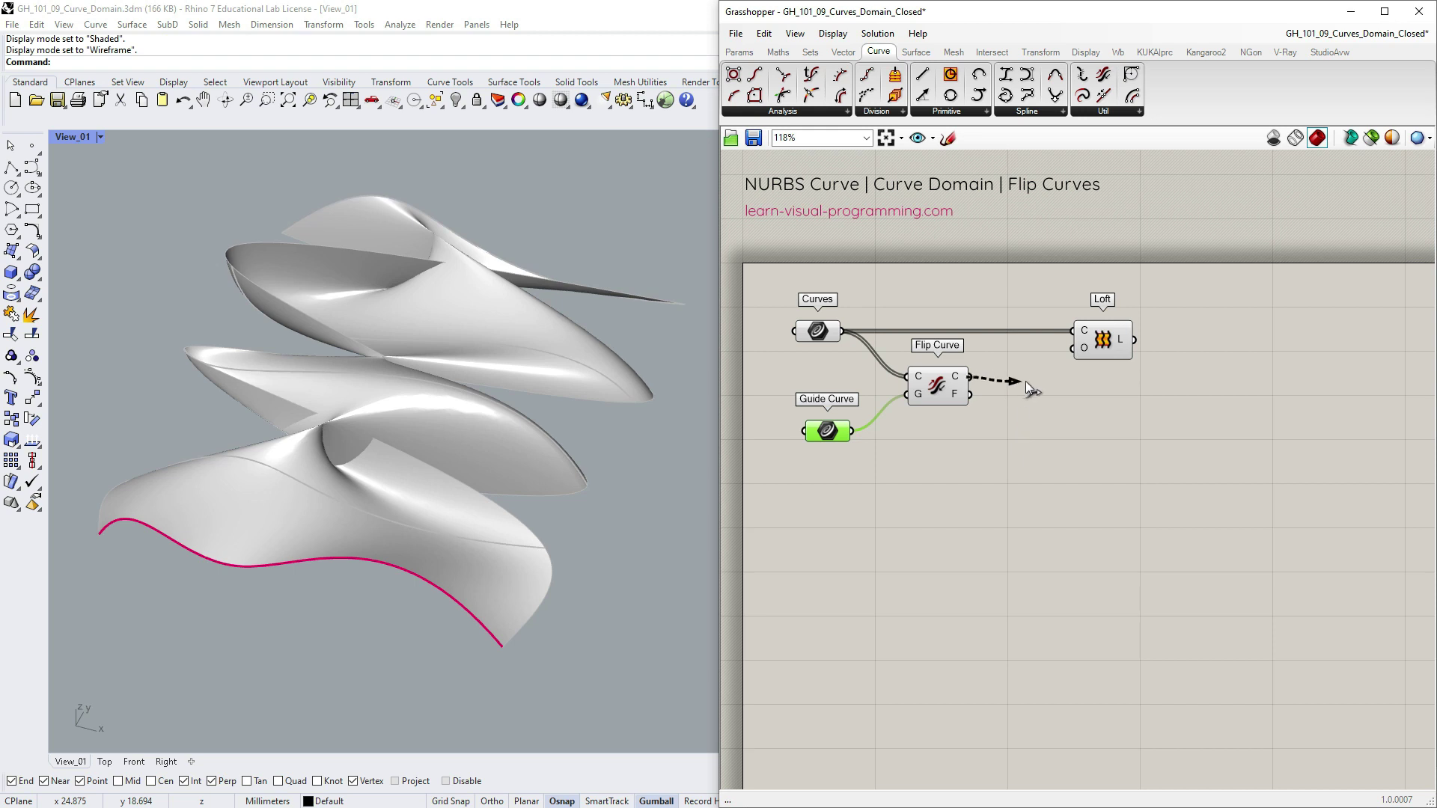
Insert Flip Curve between the curves and Loft and preview the Guide Curve
drag(1025, 381, 1079, 330)
mouse_move(937, 384)
mouse_down()
mouse_move(958, 342)
mouse_move(1118, 346)
mouse_up()
shift+click(1103, 339)
click(827, 431)
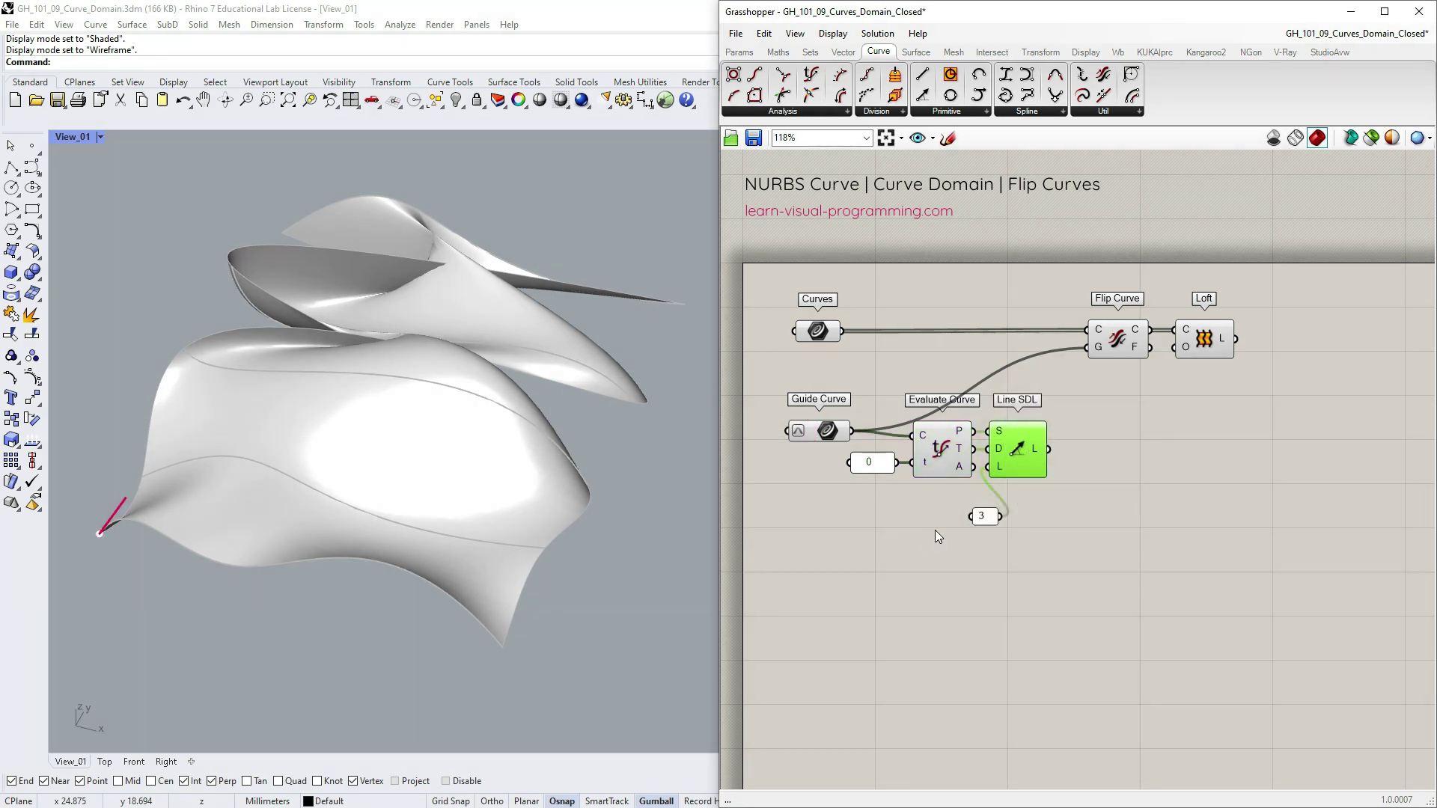
Delete the number 3, wire the Line SDL guide line into Flip Curve G, and tidy the guide components
click(966, 511)
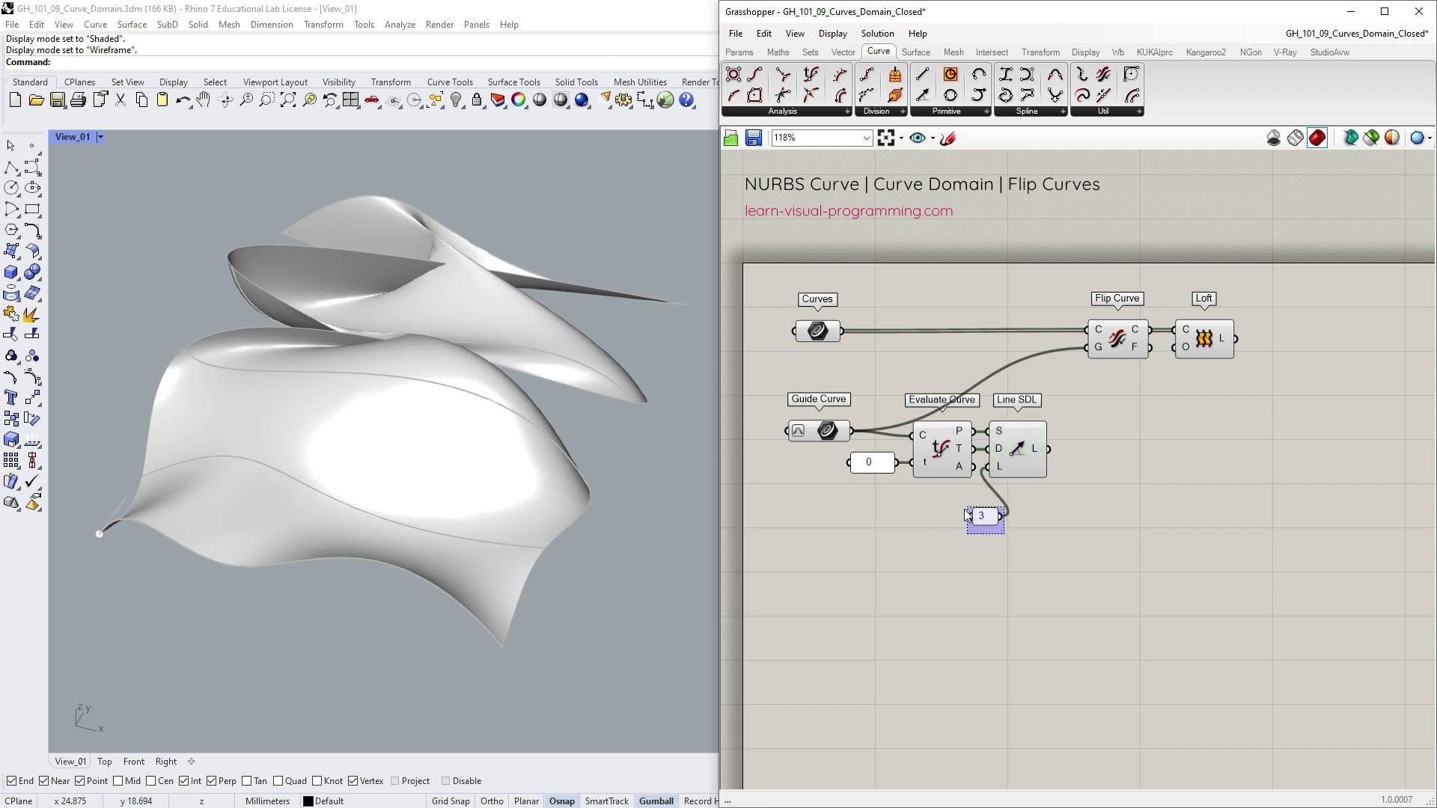
key(Delete)
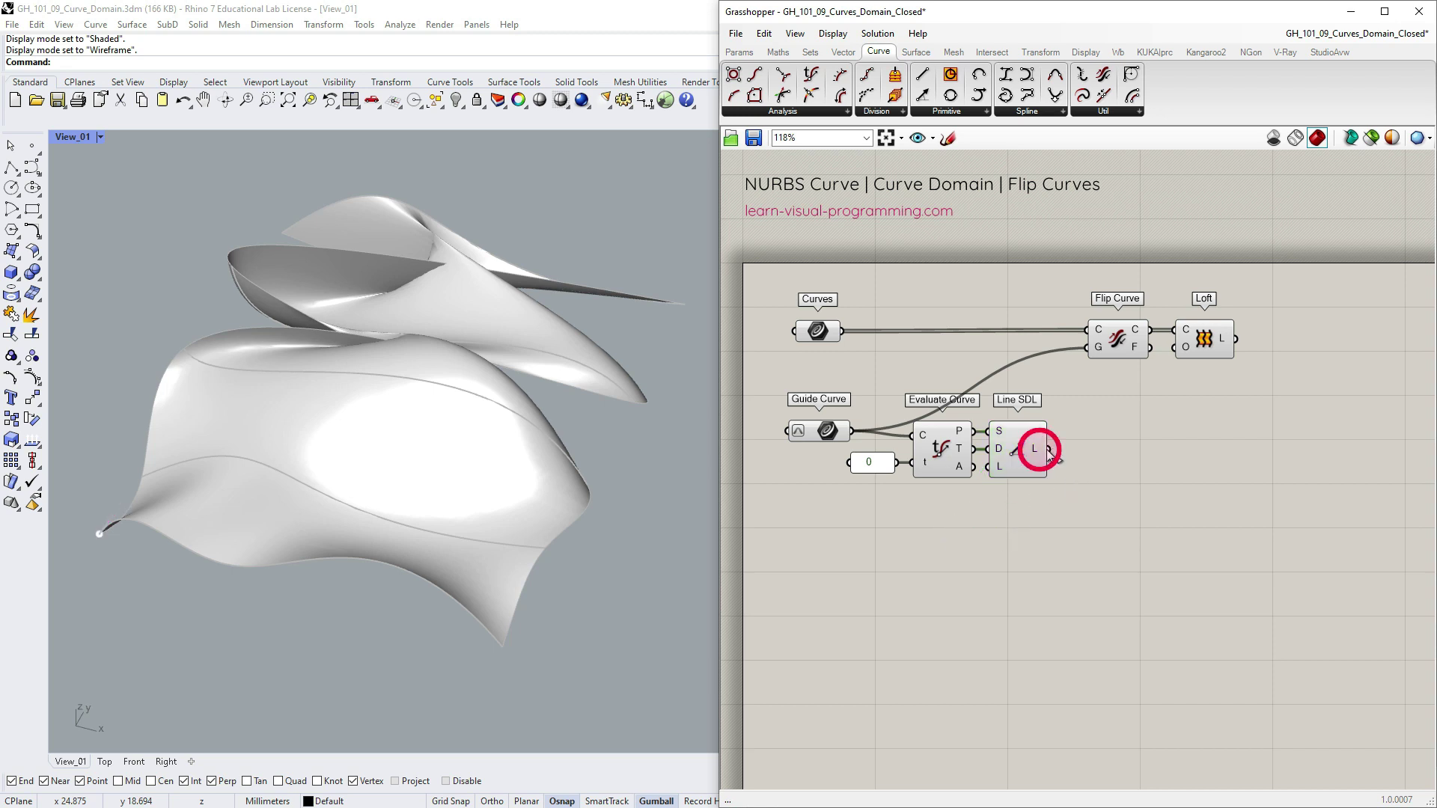
drag(1049, 449, 1097, 347)
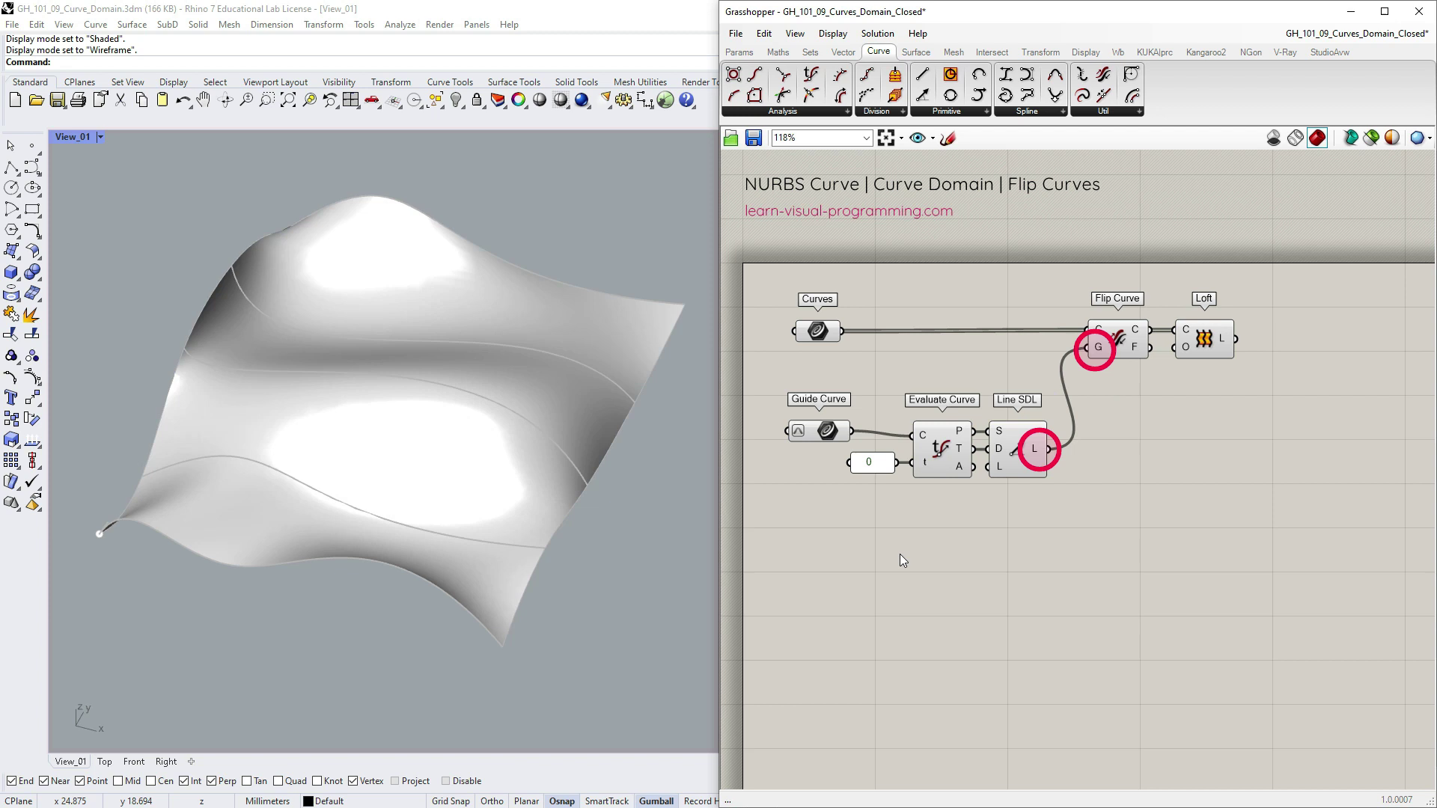
drag(1032, 514, 820, 404)
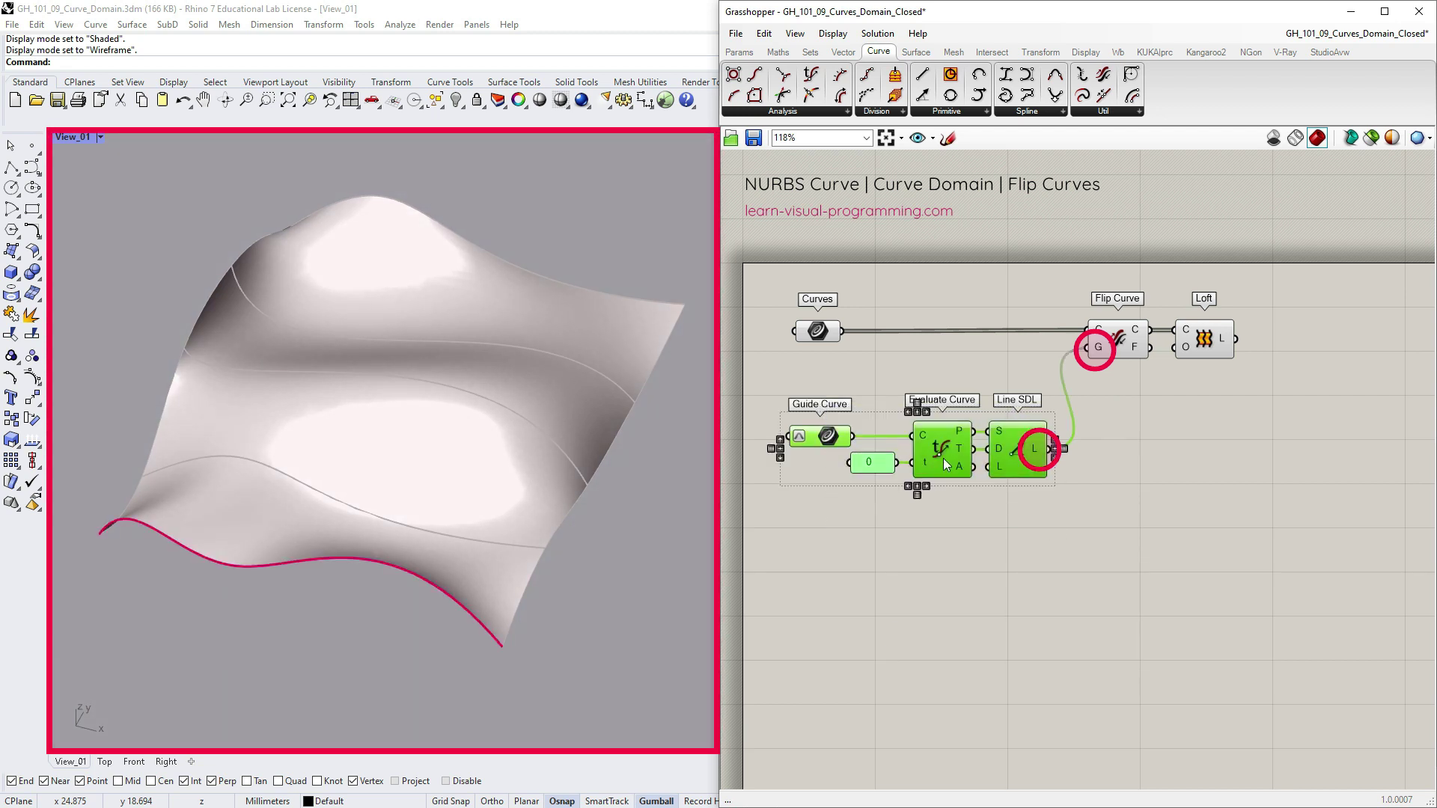
mouse_move(943, 458)
mouse_down()
mouse_move(947, 422)
mouse_move(1003, 423)
mouse_up()
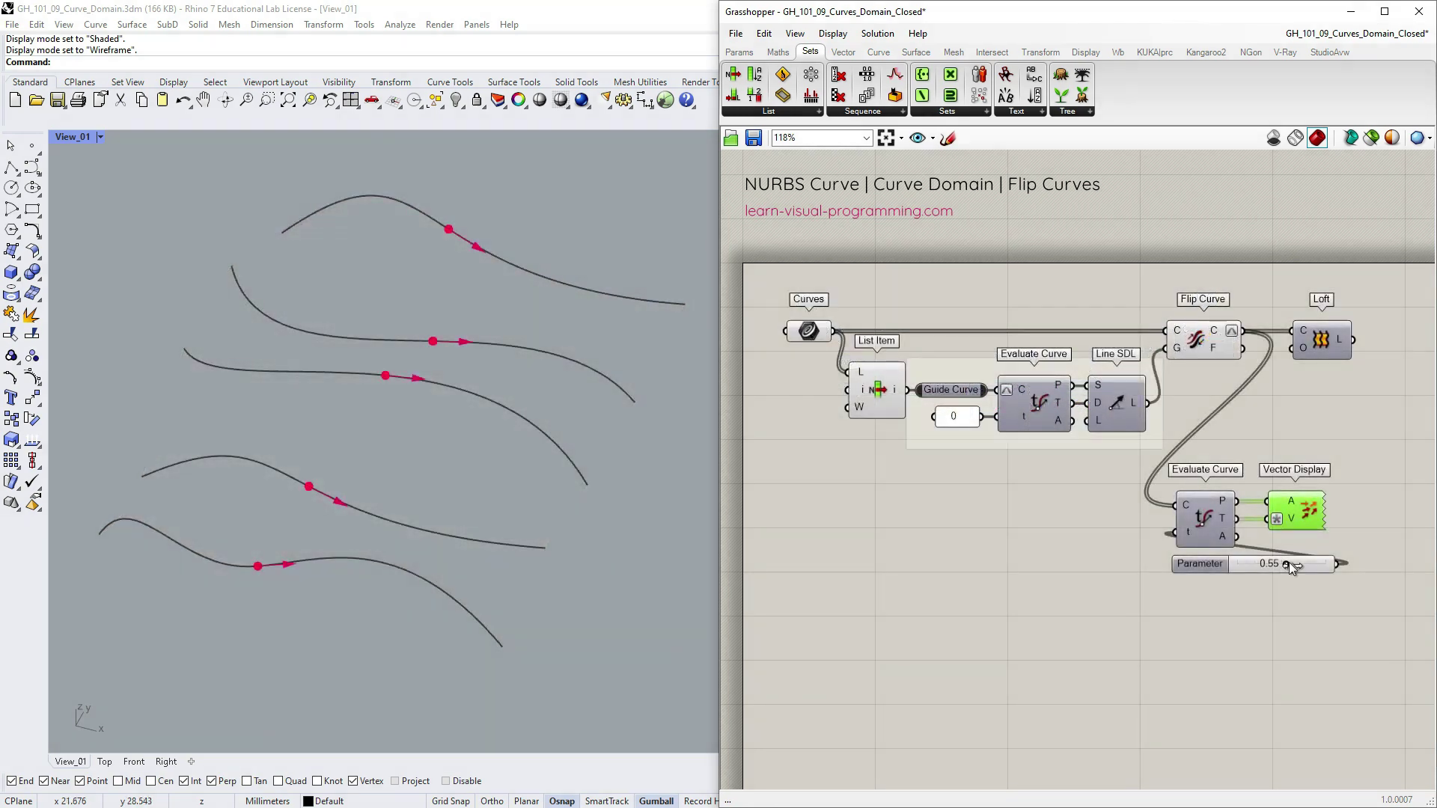